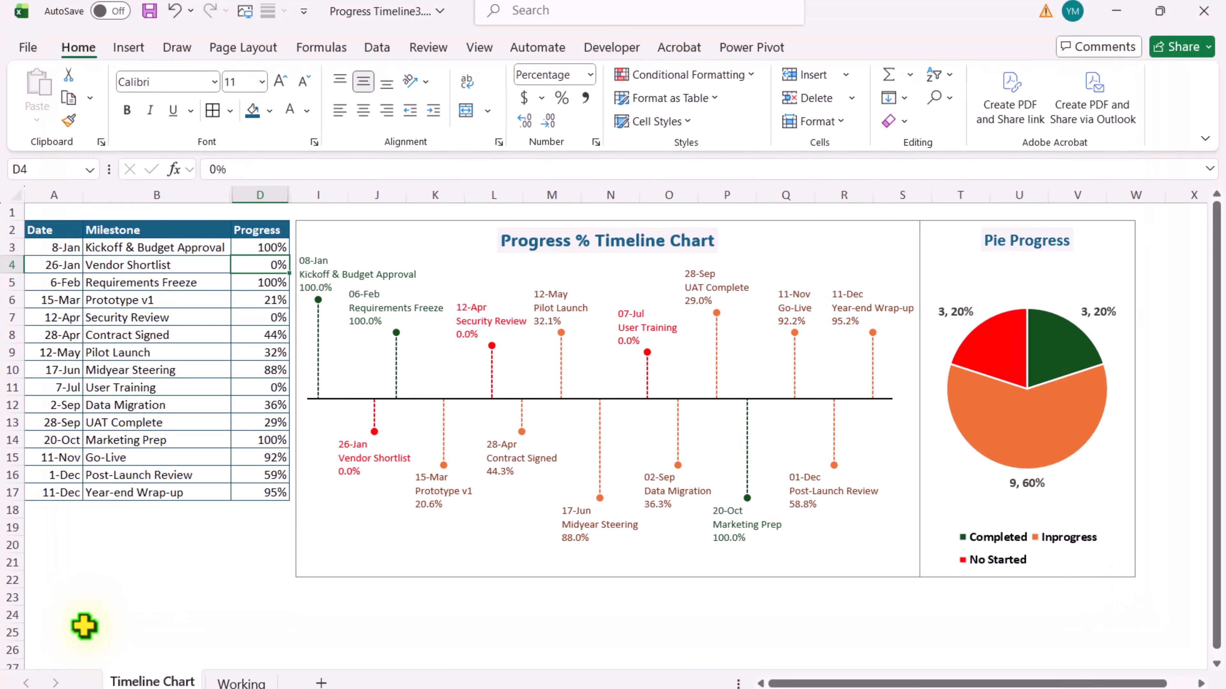
Set the Progress of the Kickoff & Budget Approval milestone to 0% in the Timeline Chart sheet
click(272, 251)
text(0)
key(Return)
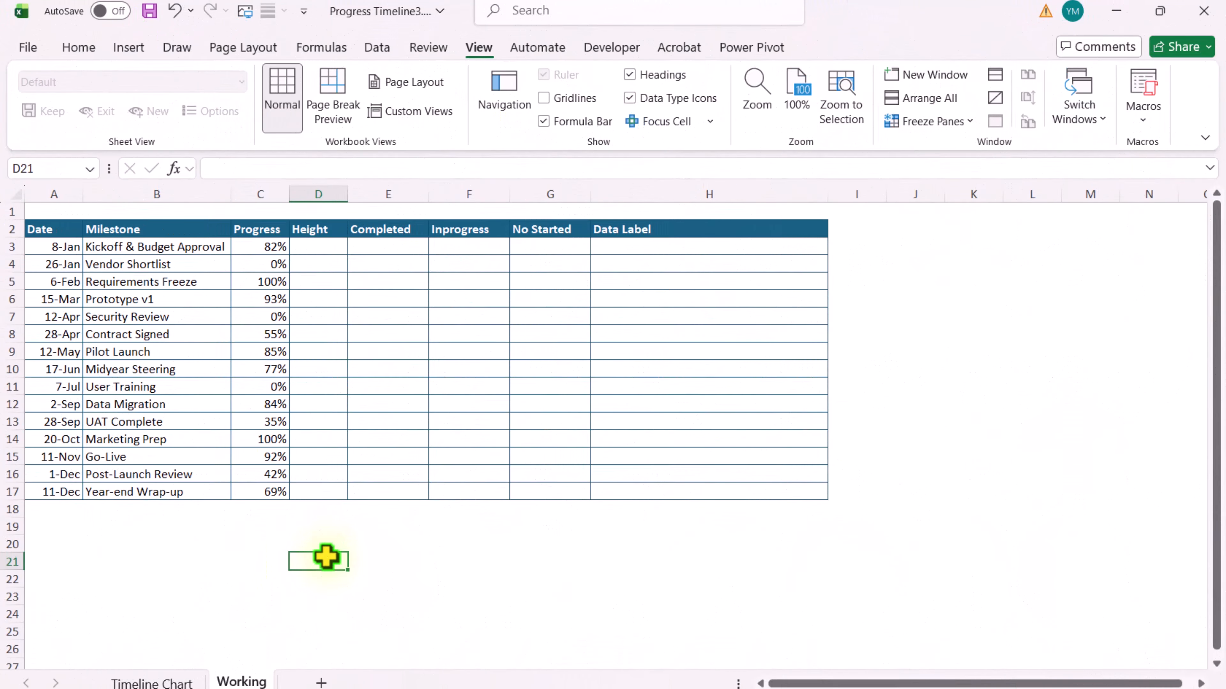
Enter 1 in D3 and -1 in D4 of the Height column on the Working sheet
click(327, 256)
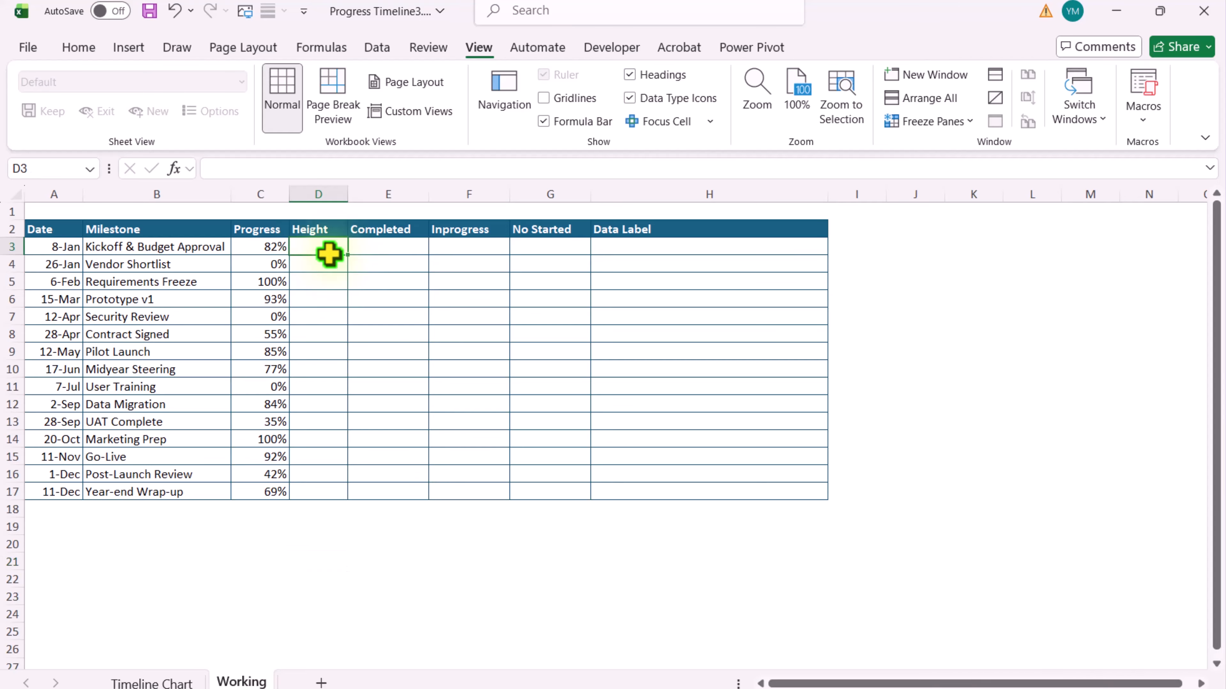
text(1)
key(Return)
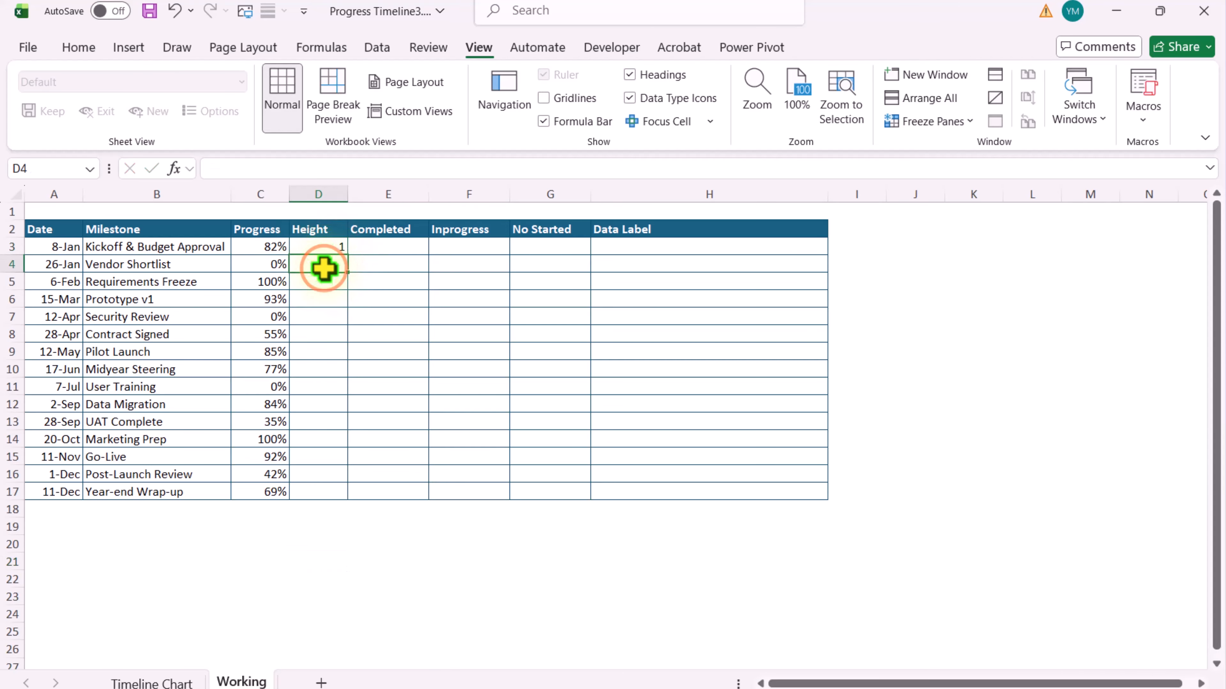
text(1)
click(304, 317)
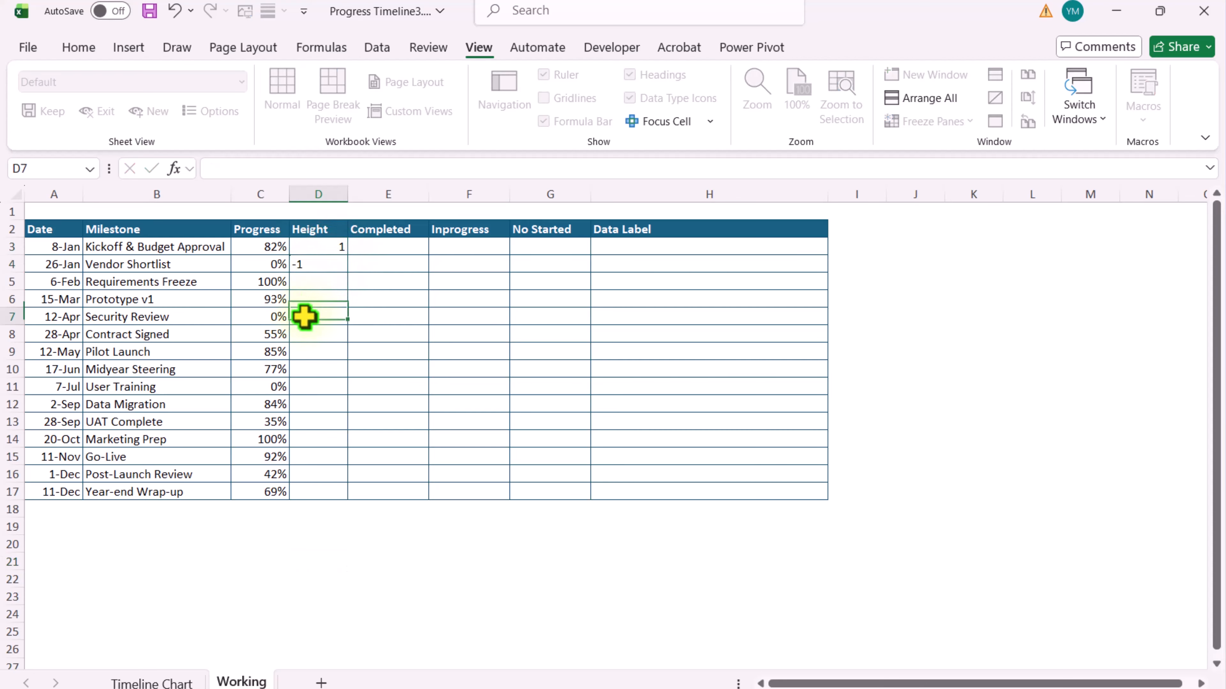
Fill the two Height values from D3:D4 down to D17, using Copy Cells so they alternate
drag(325, 247, 334, 503)
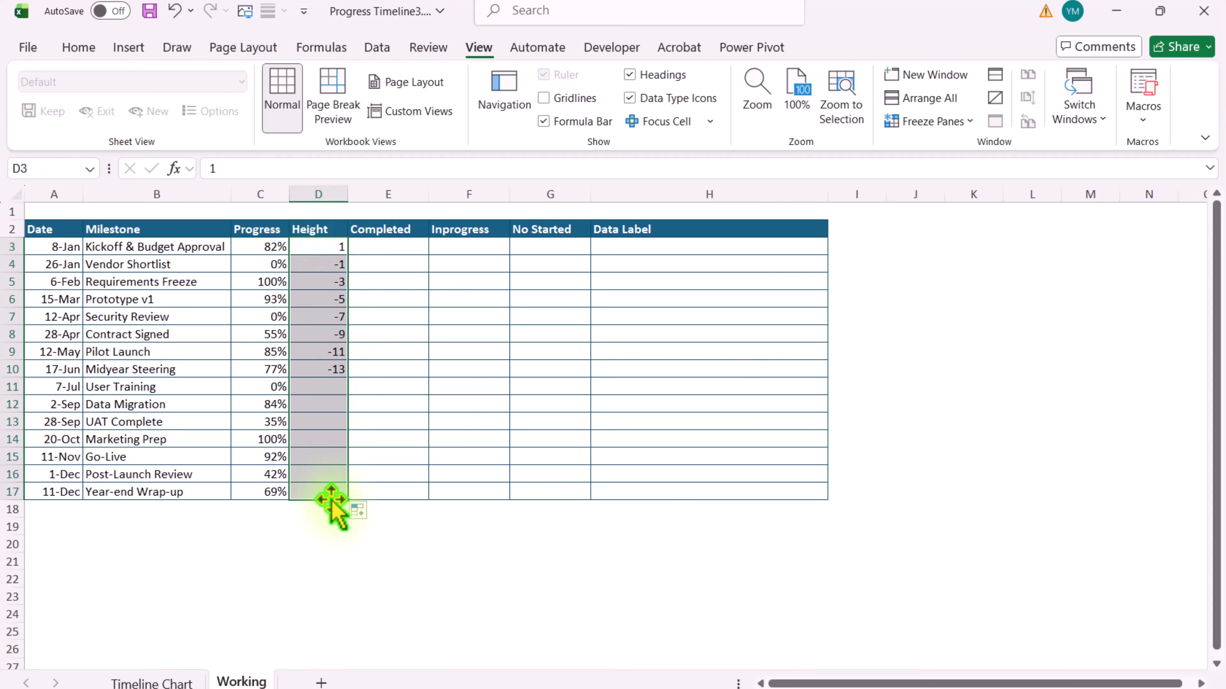
click(363, 511)
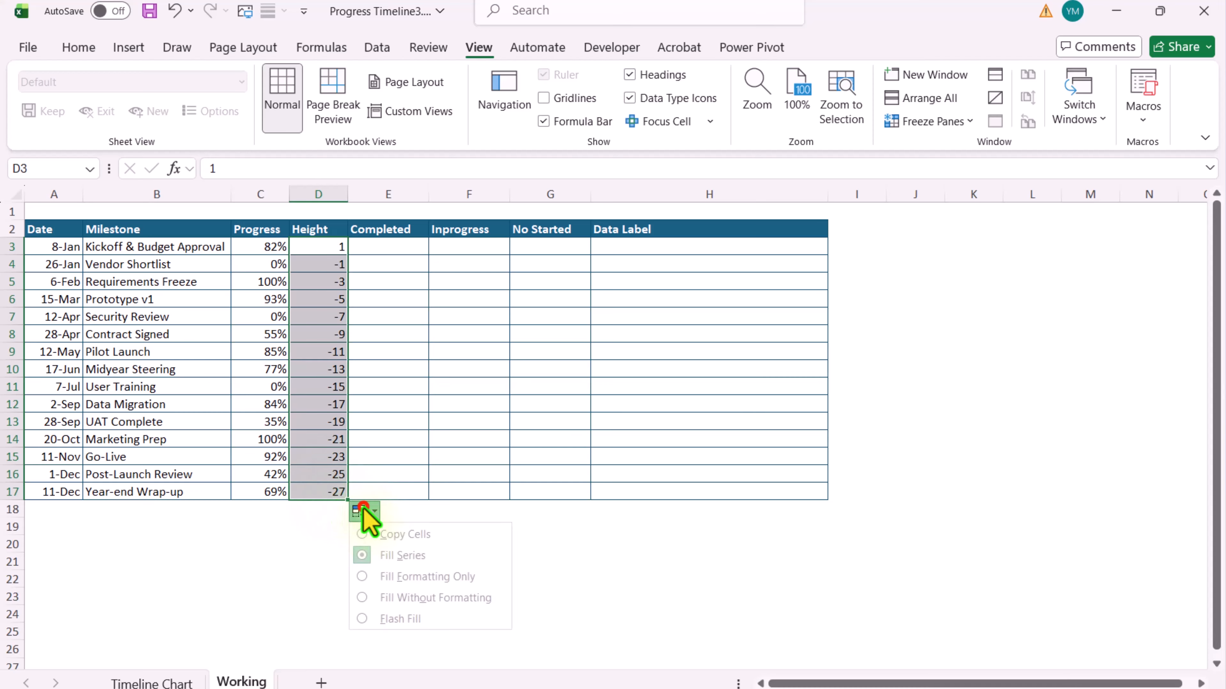
click(381, 535)
click(454, 572)
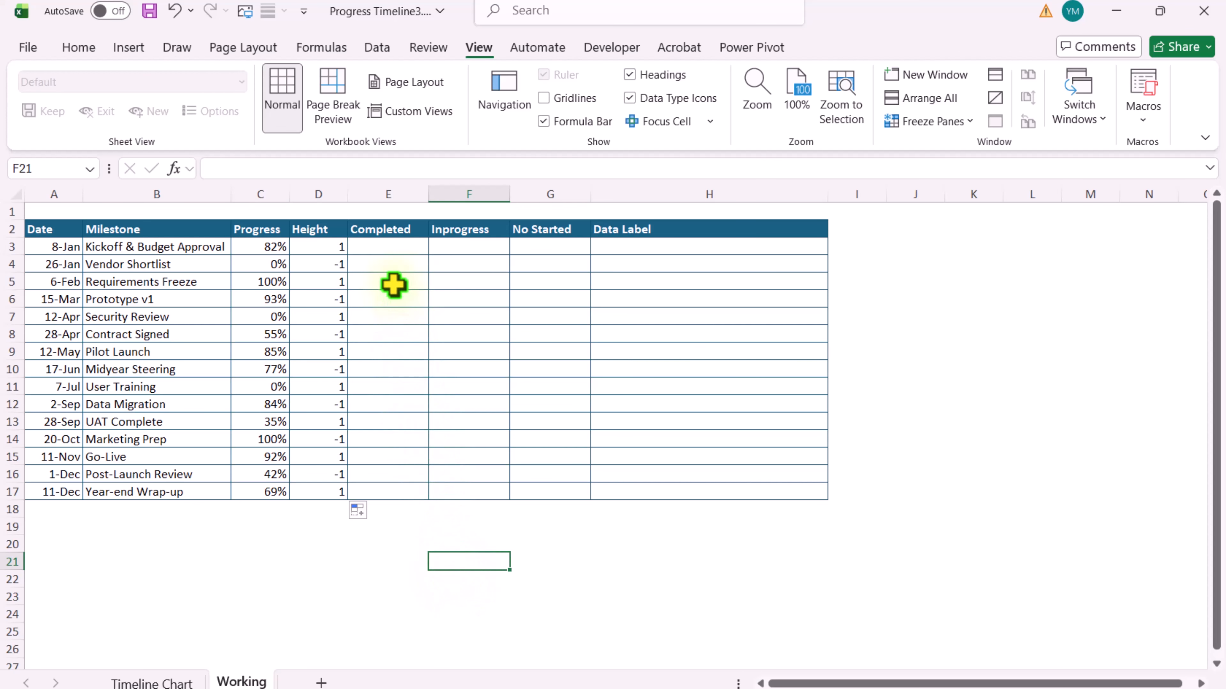
Enter =IF(C3=100%,D3,NA()) in cell E3 of the Completed column and fill it down the table
click(386, 249)
text(=)
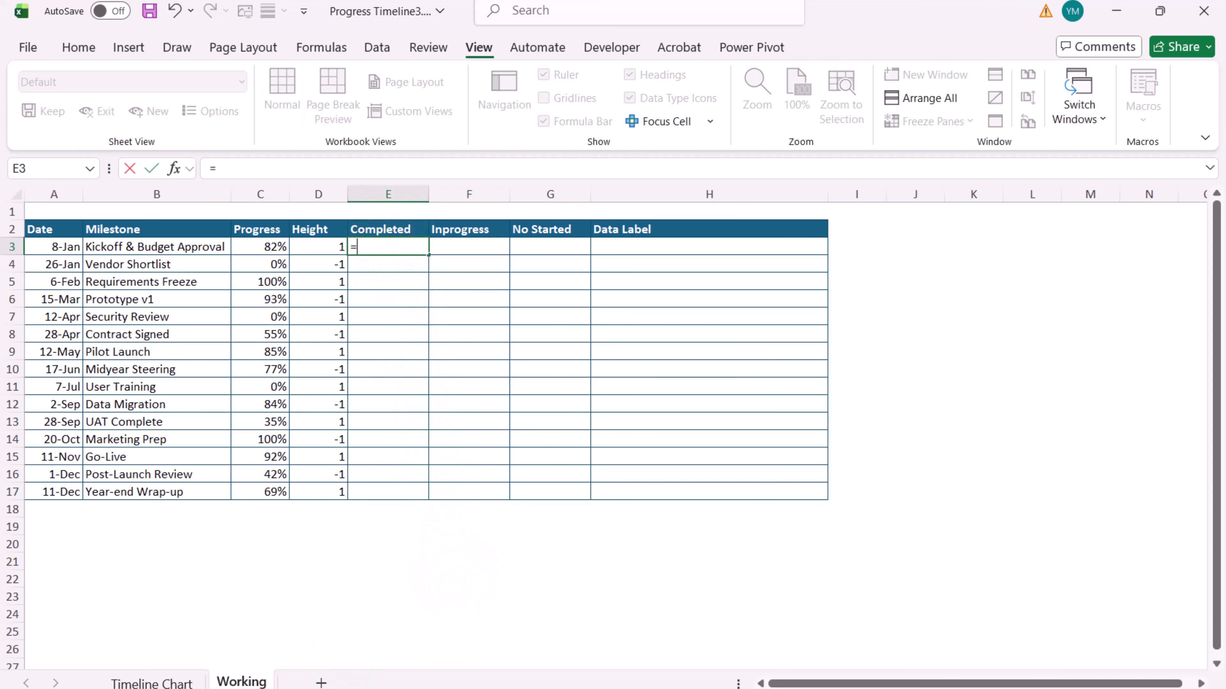
text(if()
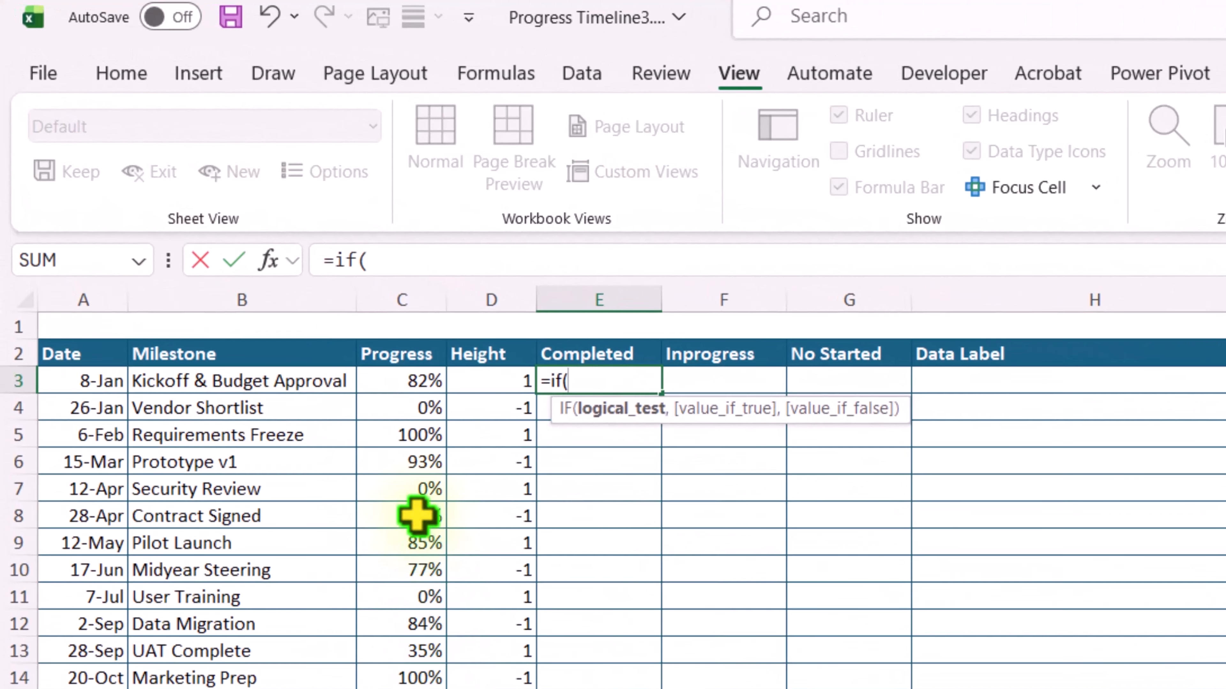
click(400, 380)
text(=100%,)
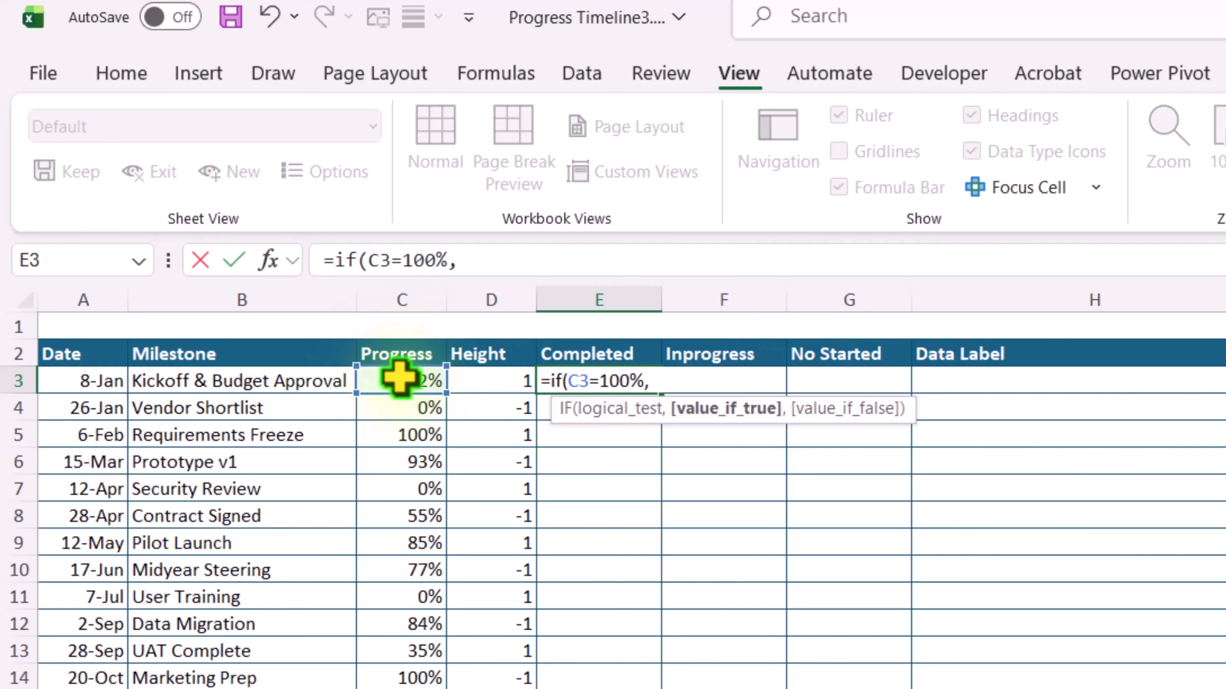
click(502, 382)
text(,)
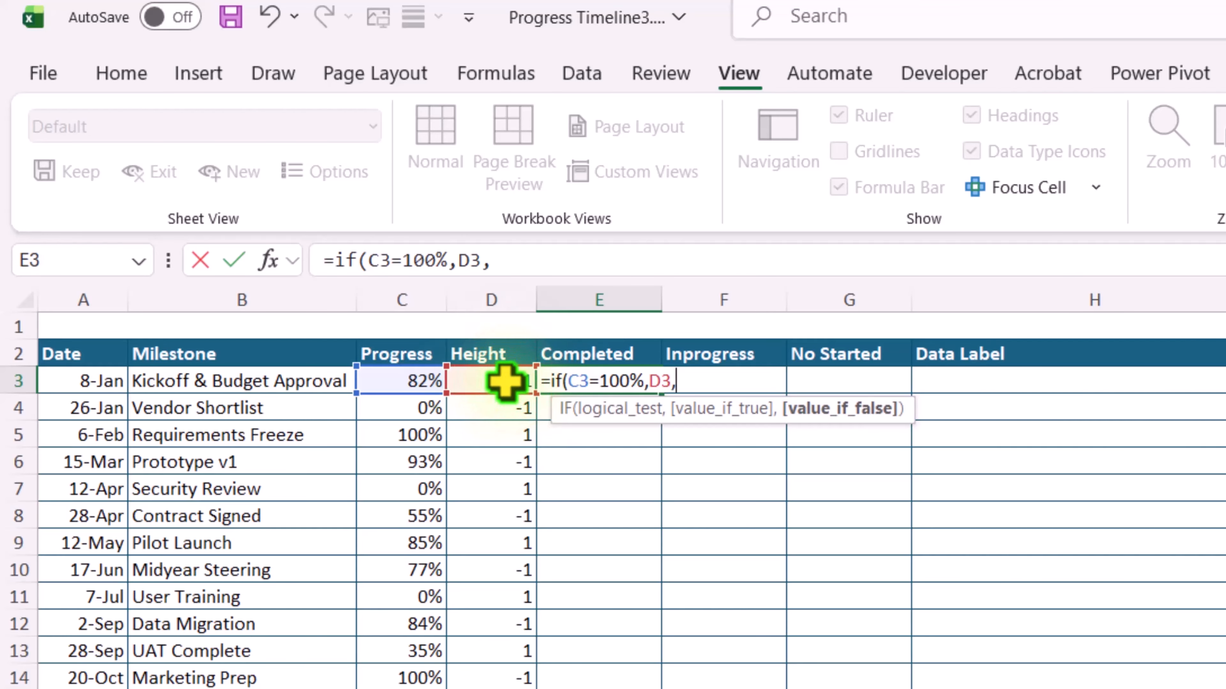
text(na)
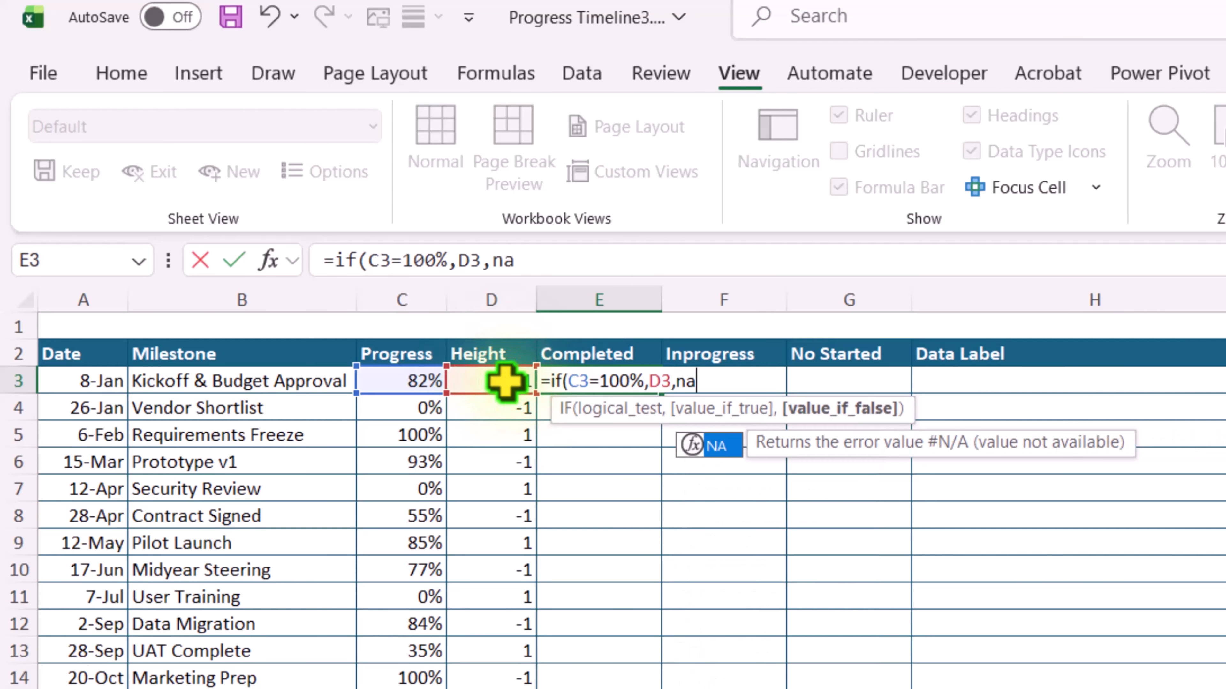
text(())
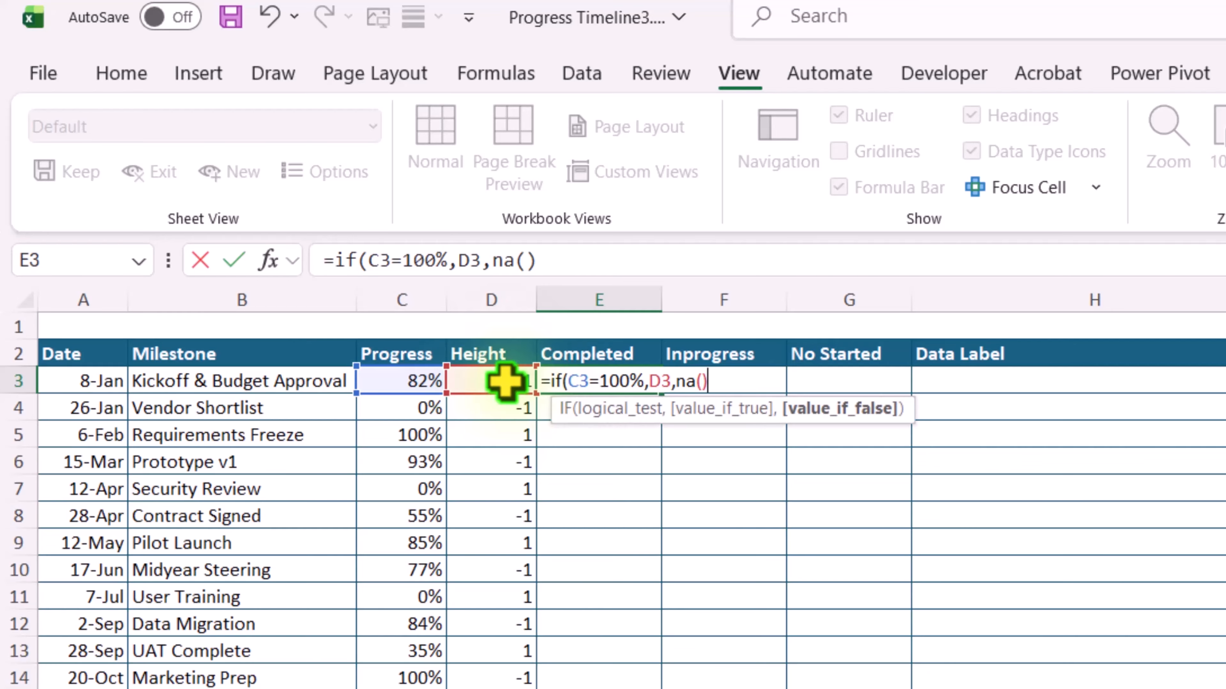
text())
key(Return)
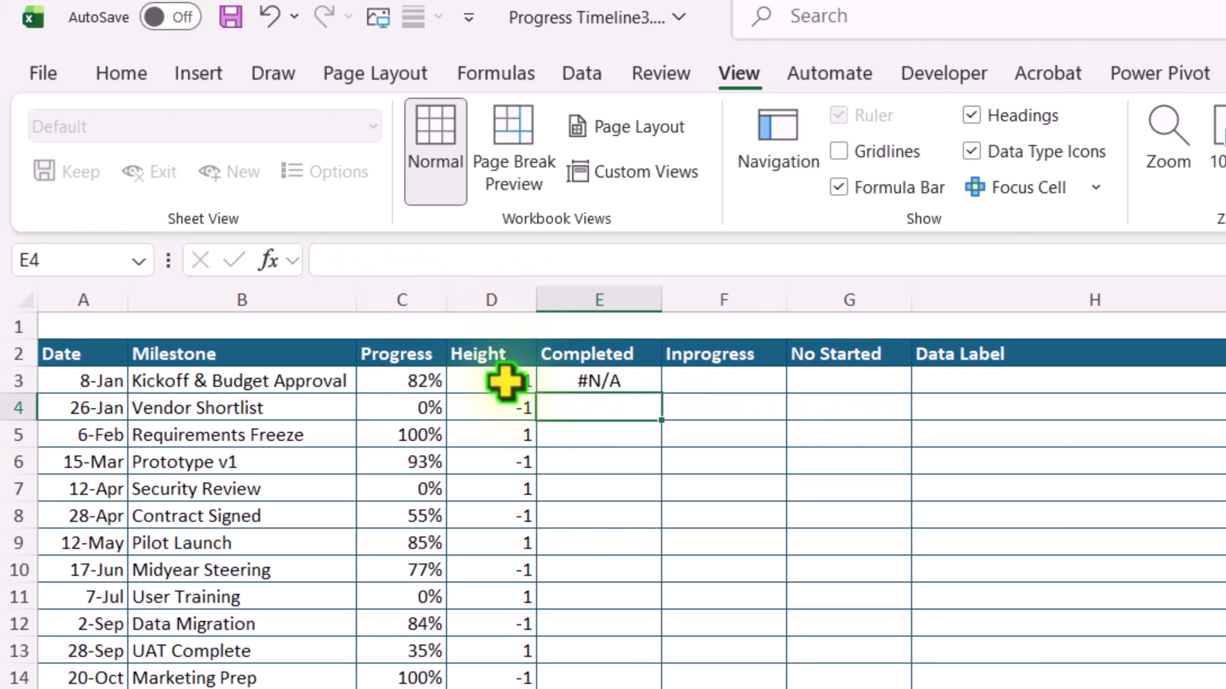
click(615, 376)
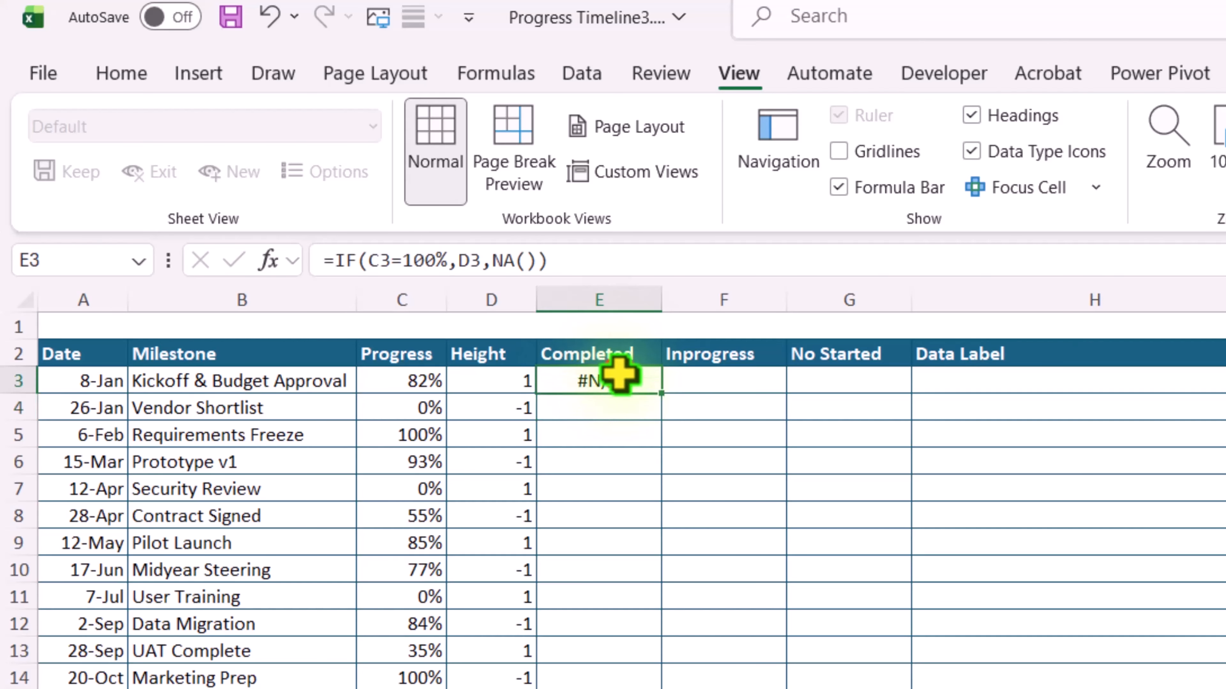
double_click(658, 396)
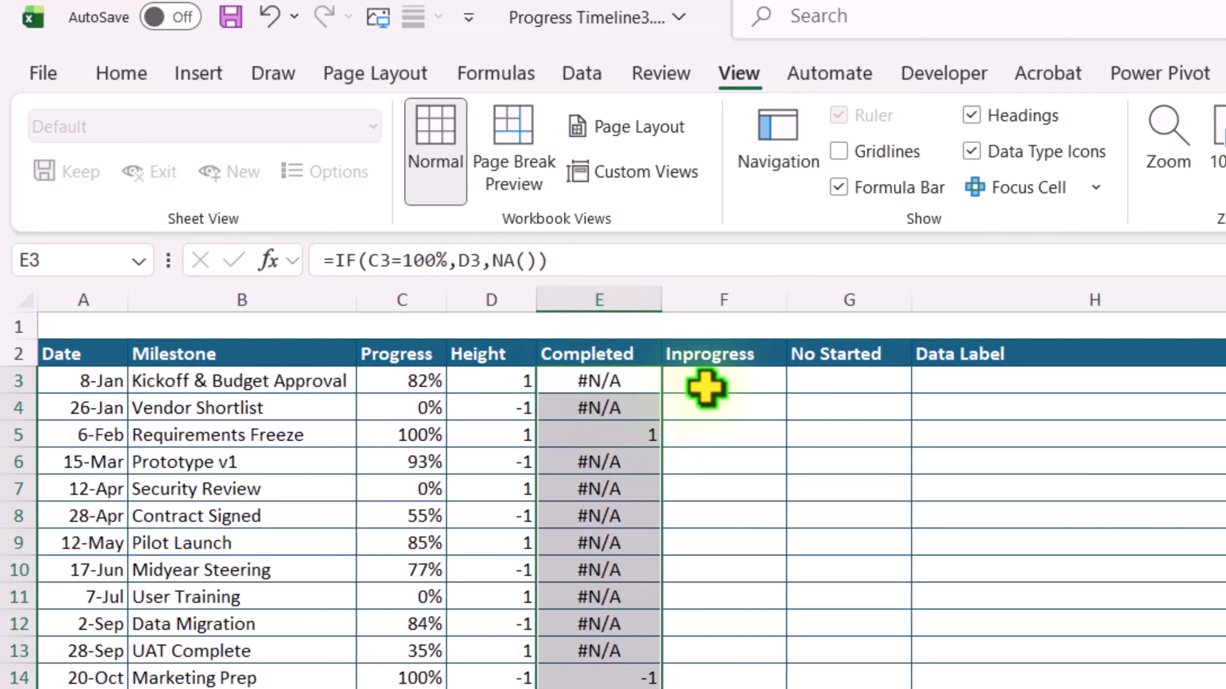
Enter =IF(AND(C3>0%,C3<100%),D3,NA()) in cell F3 of the Inprogress column
click(716, 385)
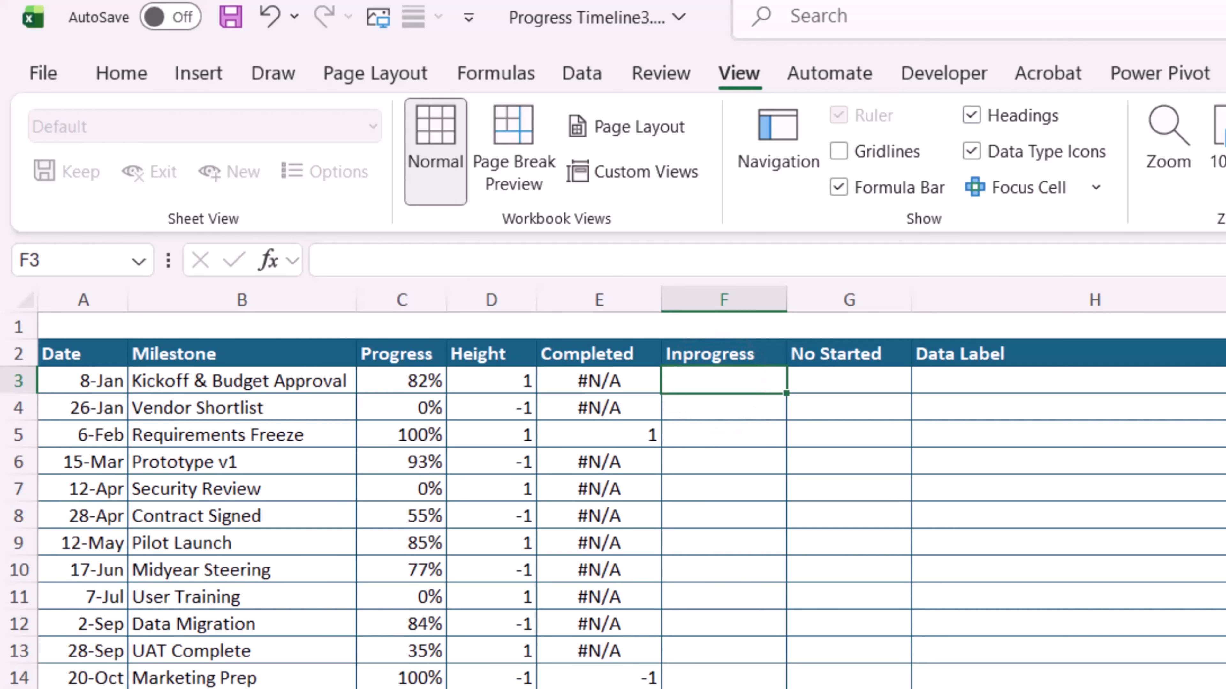
text(=if)
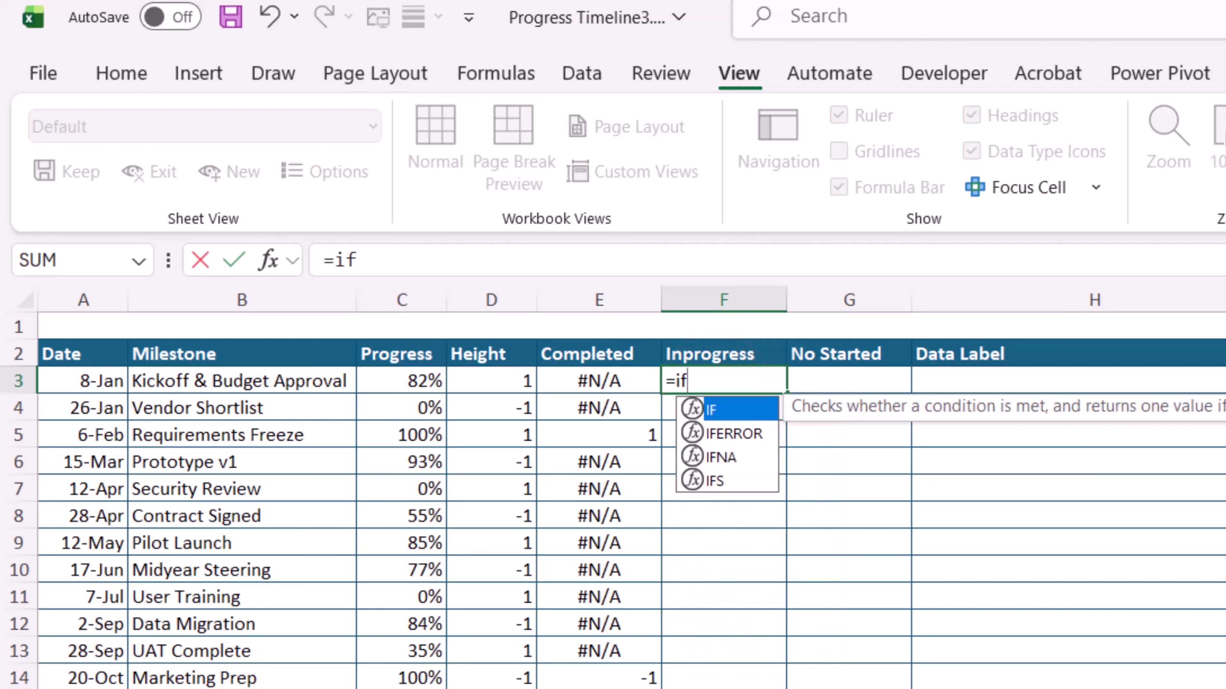
text((and )
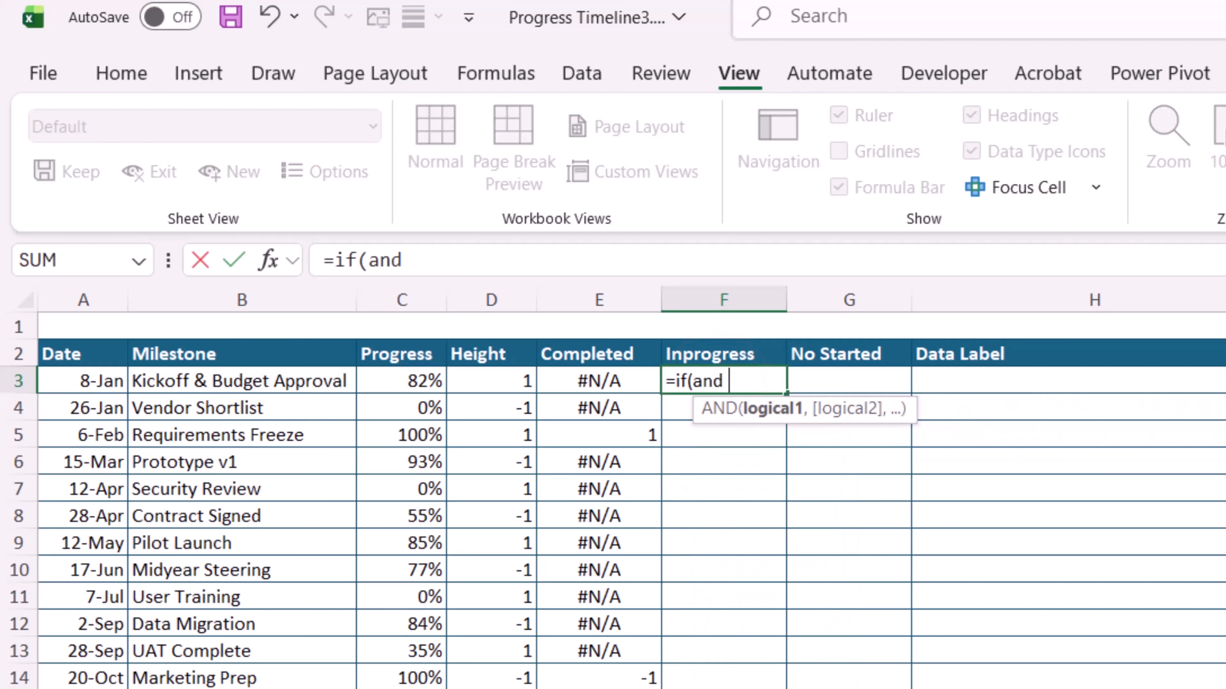
text(()
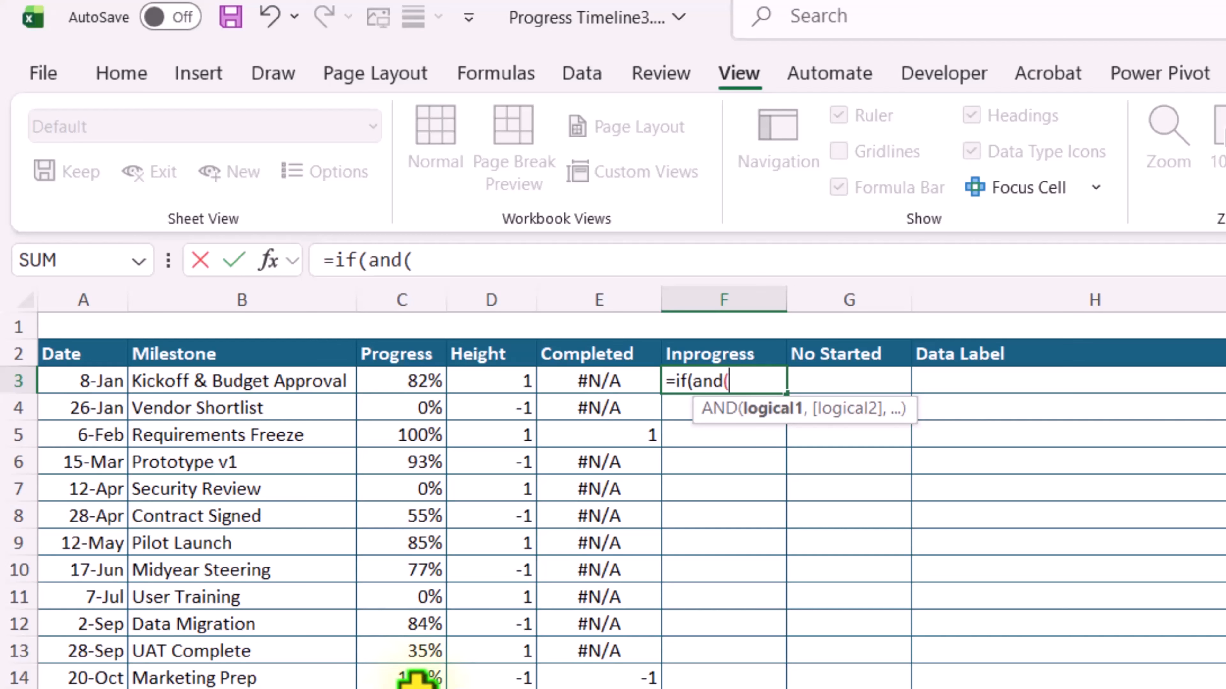
click(402, 381)
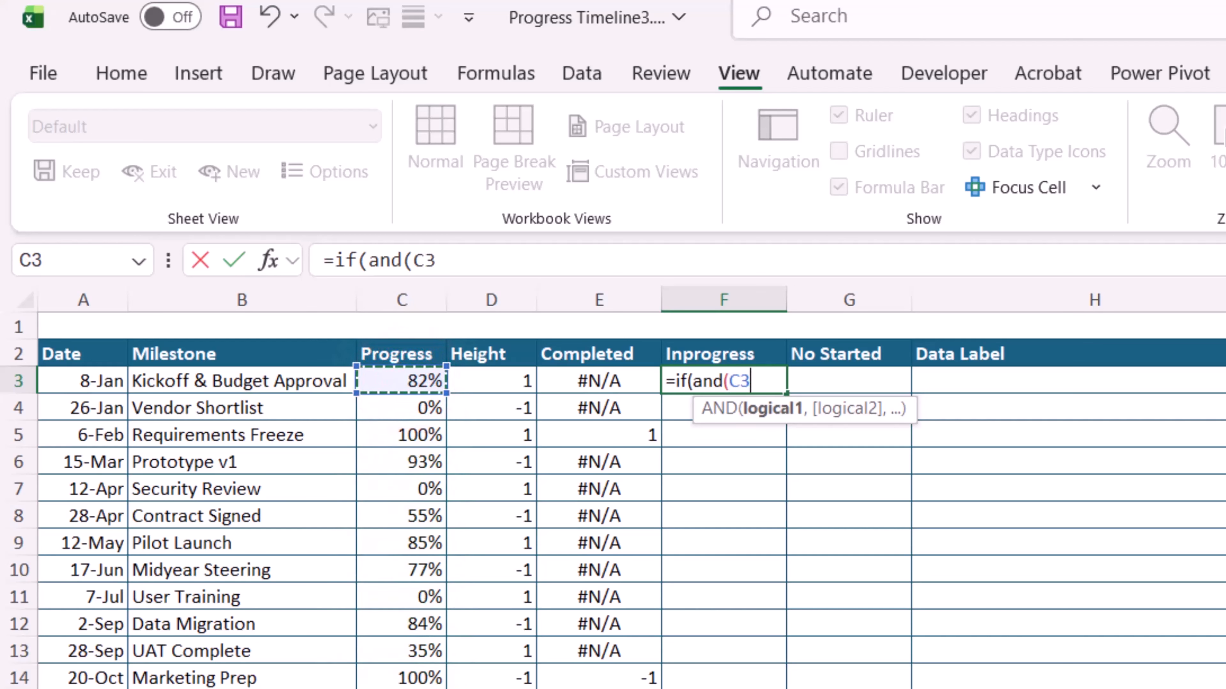
text(>0%,)
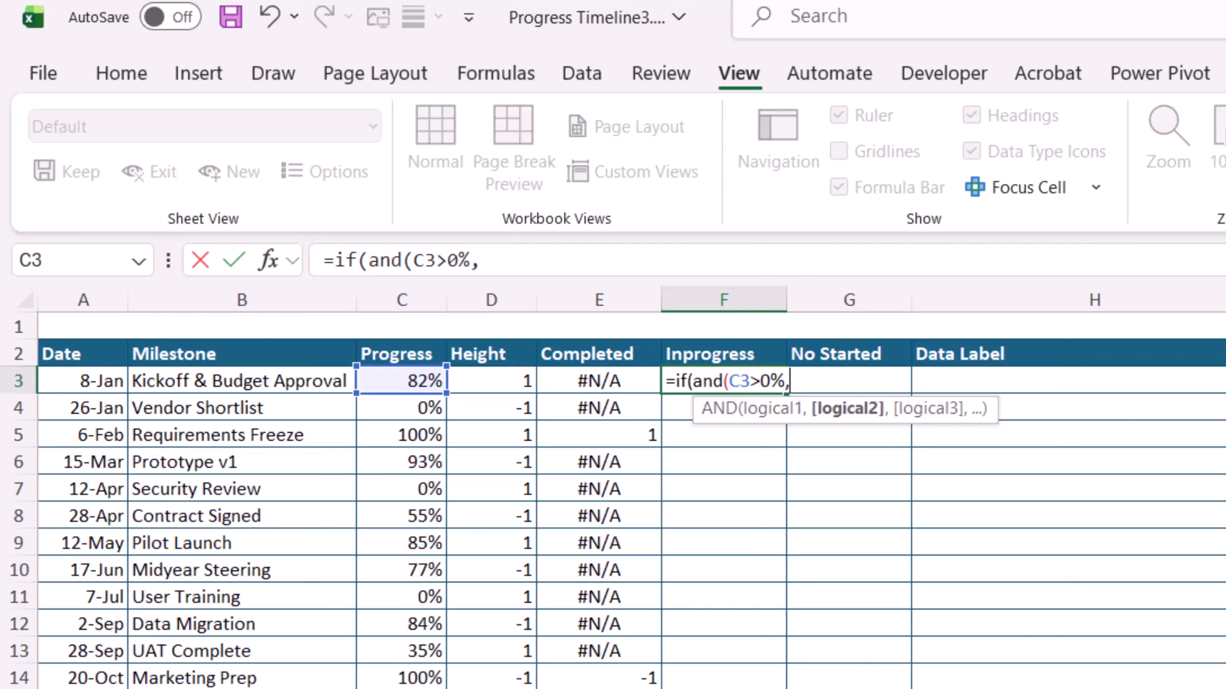
click(406, 380)
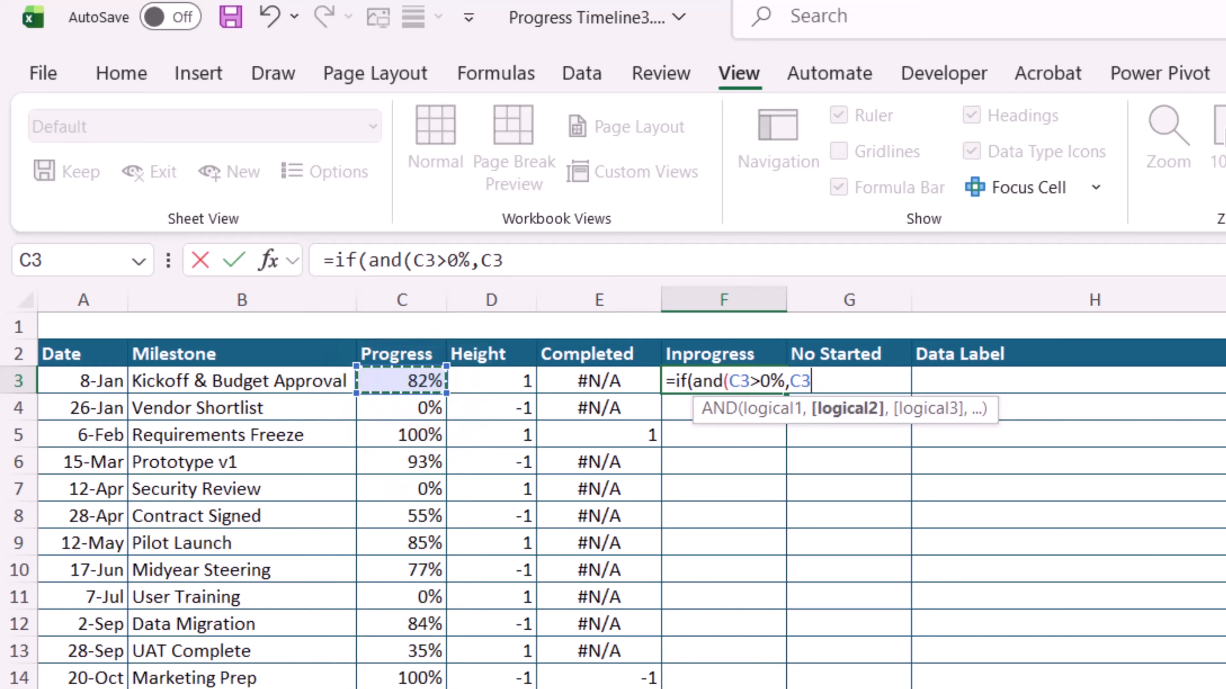
text(<100%)
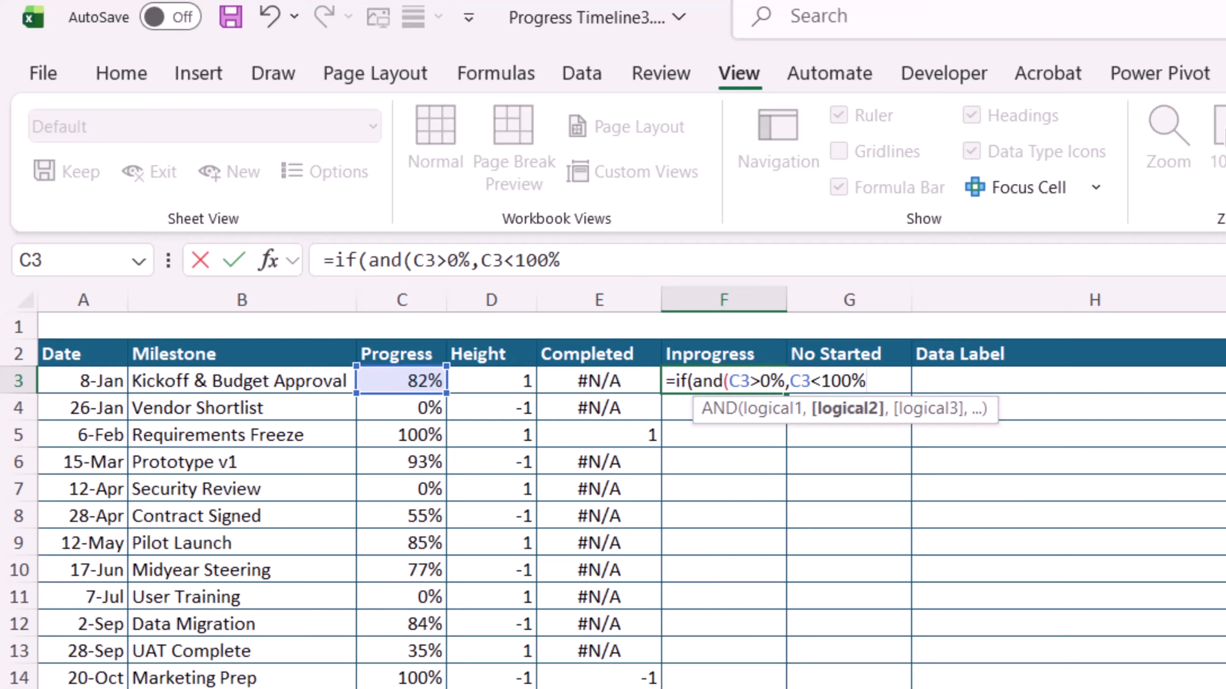
text())
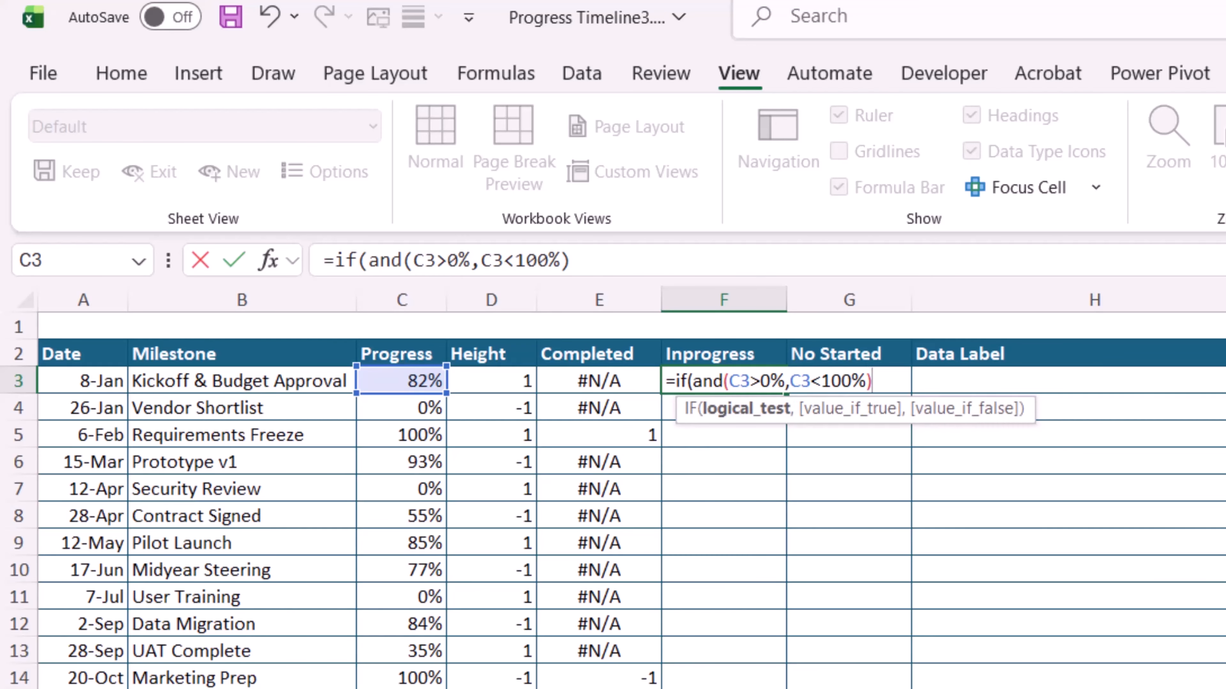
text(,)
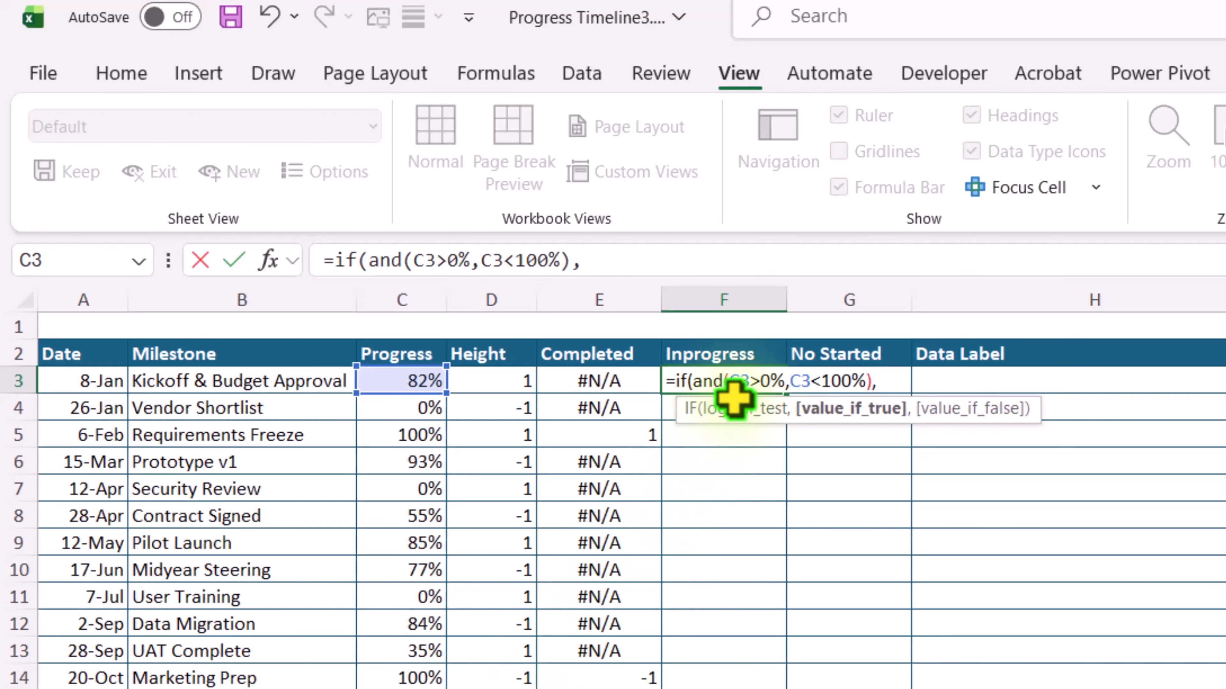
click(499, 384)
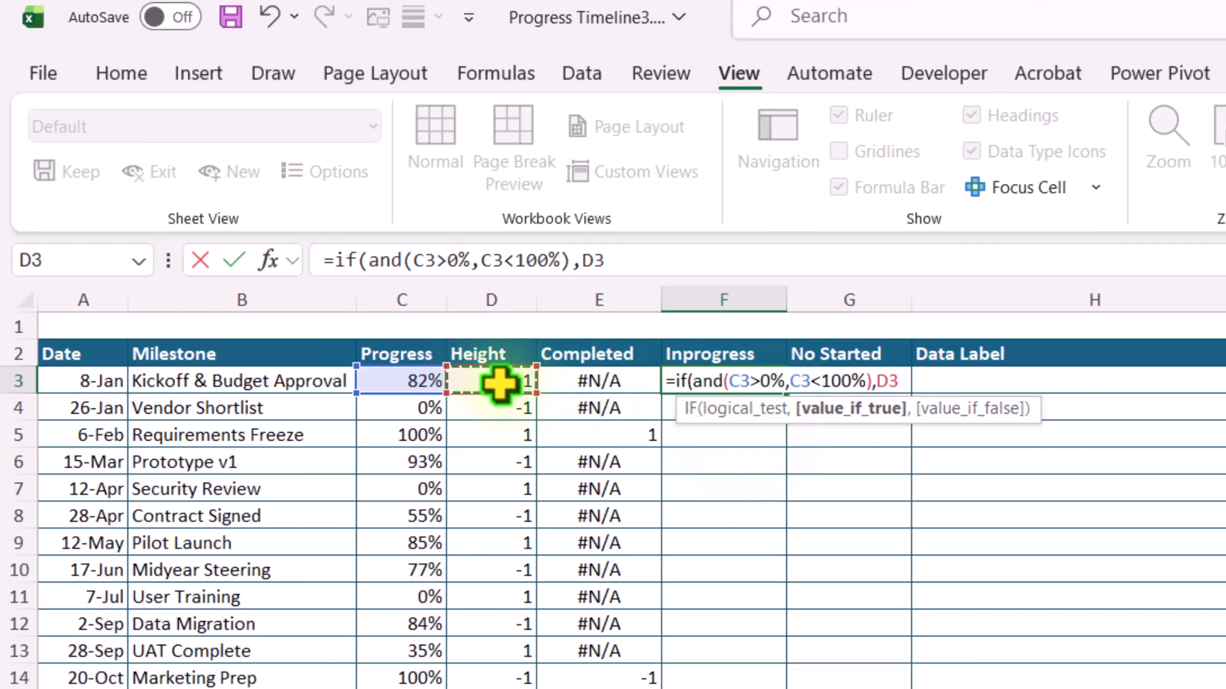
text(,)
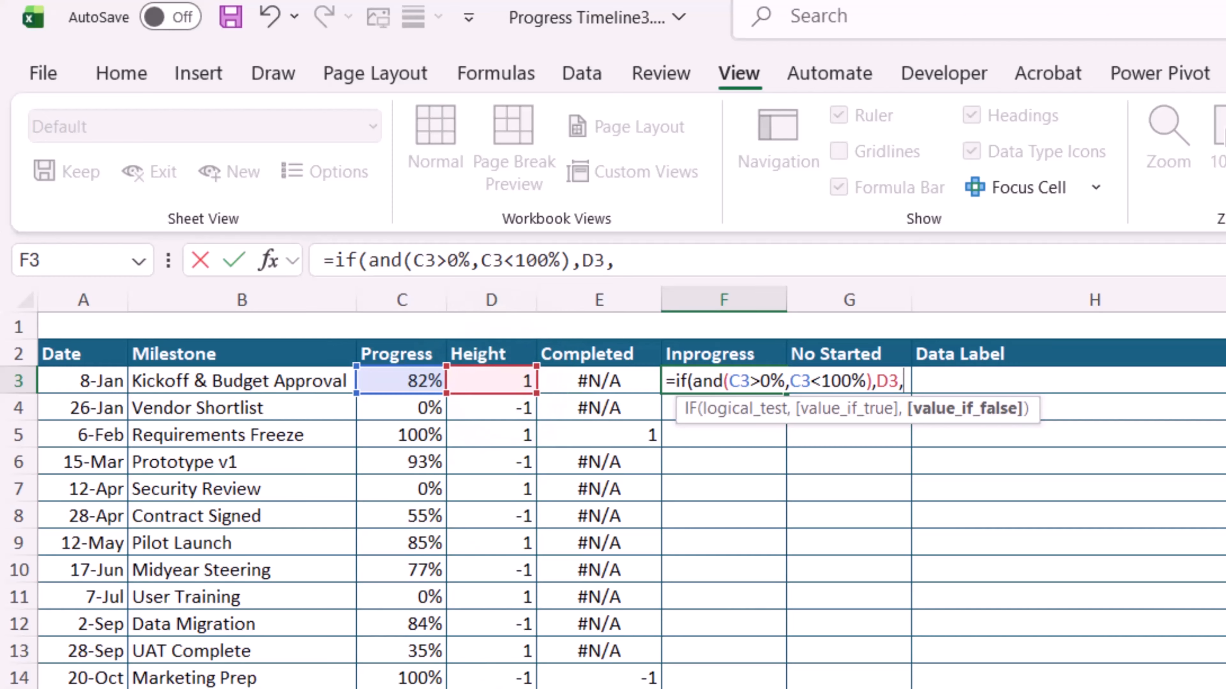
text(na)
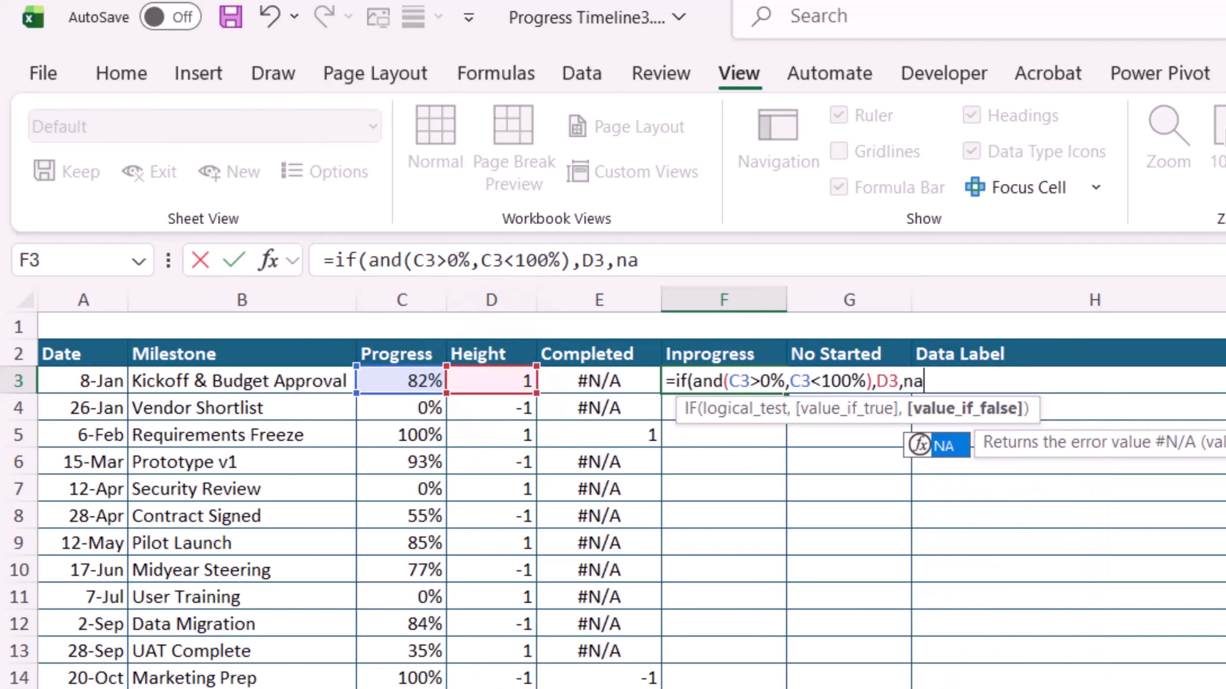
text(())
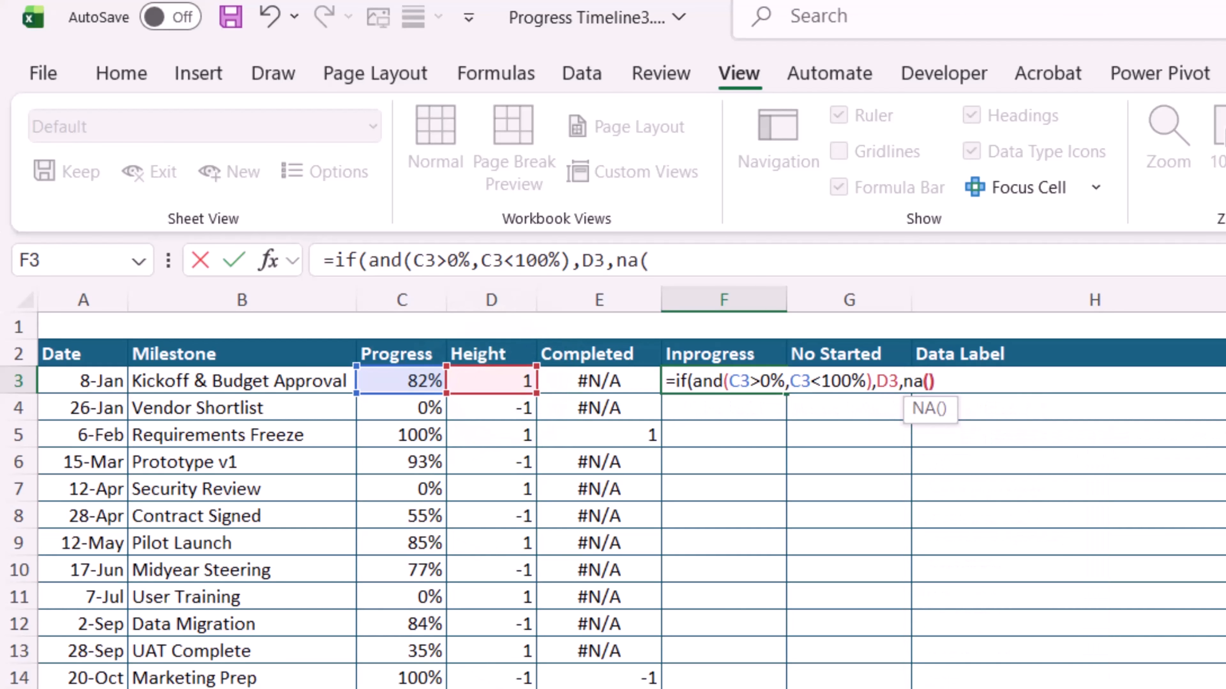
text())
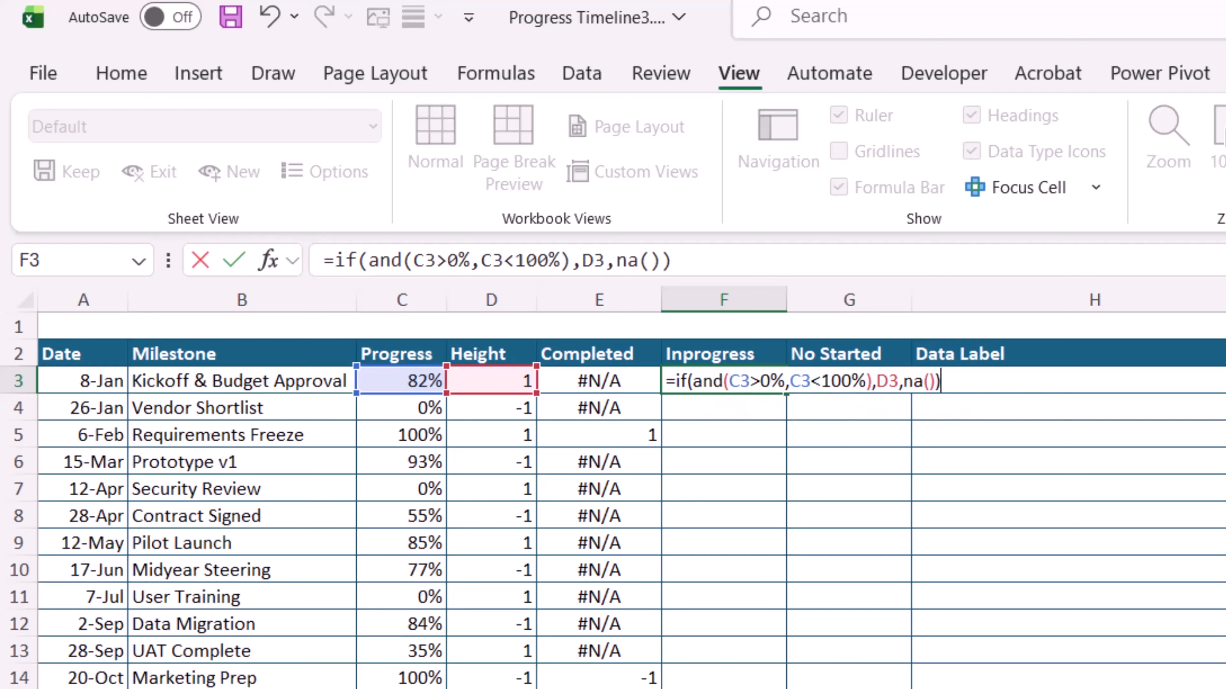
key(Return)
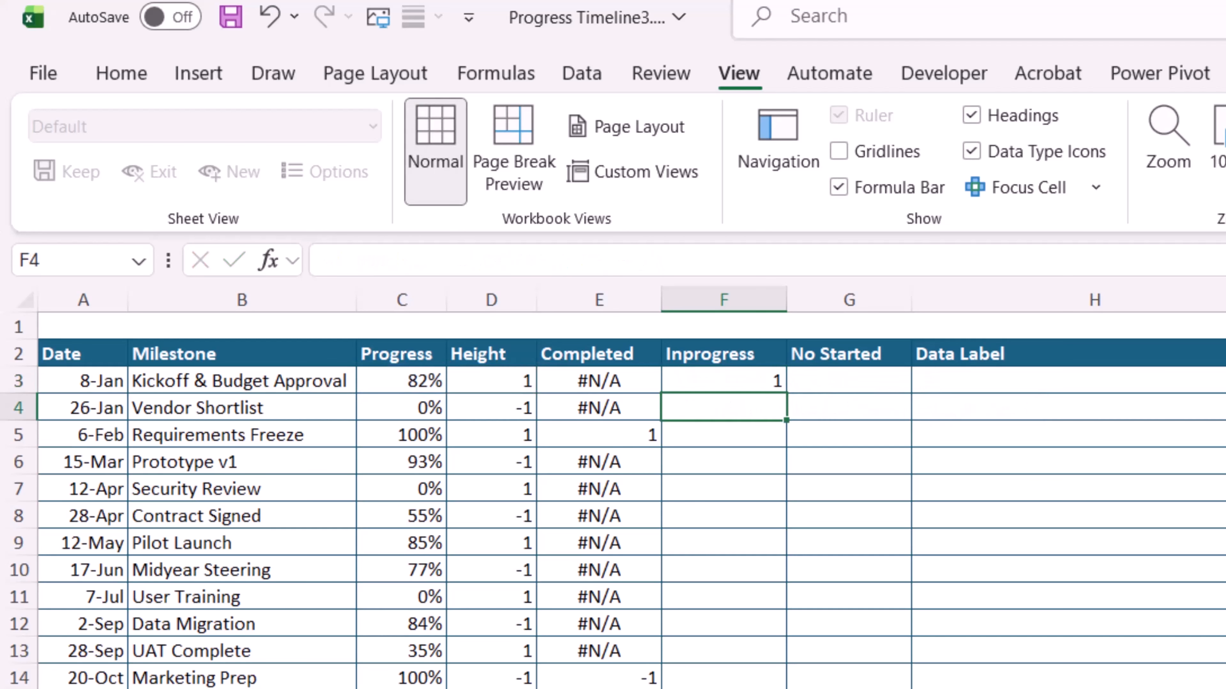
Fill the F3 formula down the Inprogress column to the end of the table
click(766, 374)
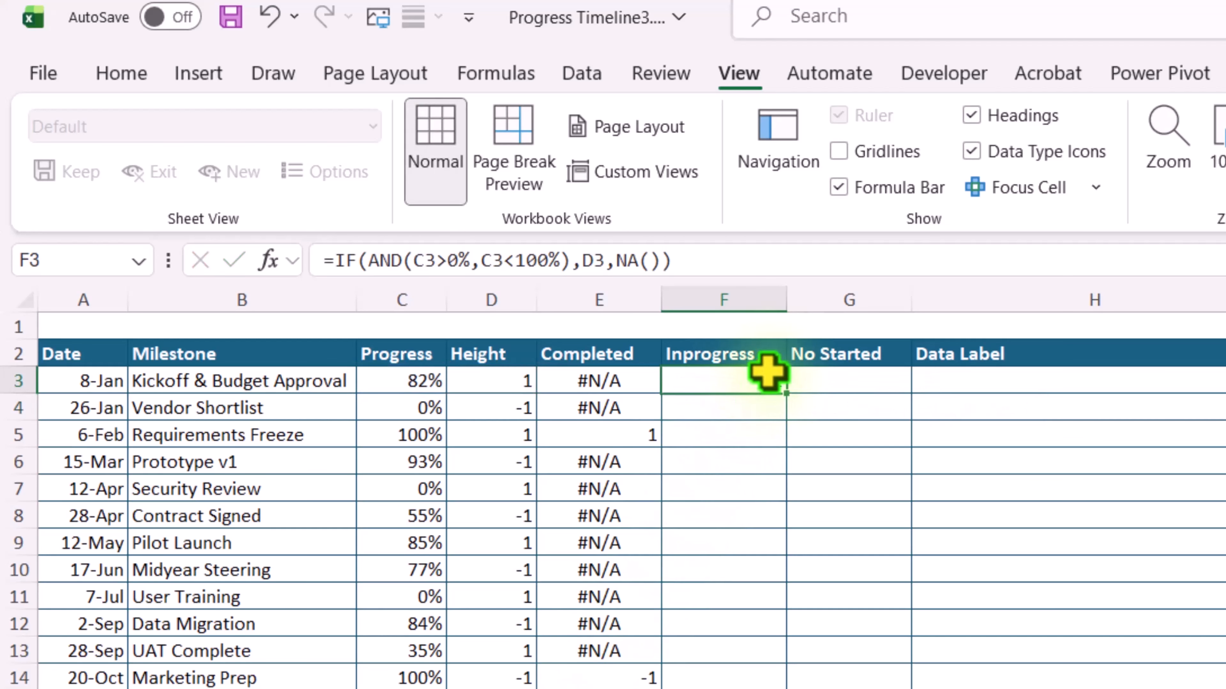
double_click(786, 392)
click(815, 630)
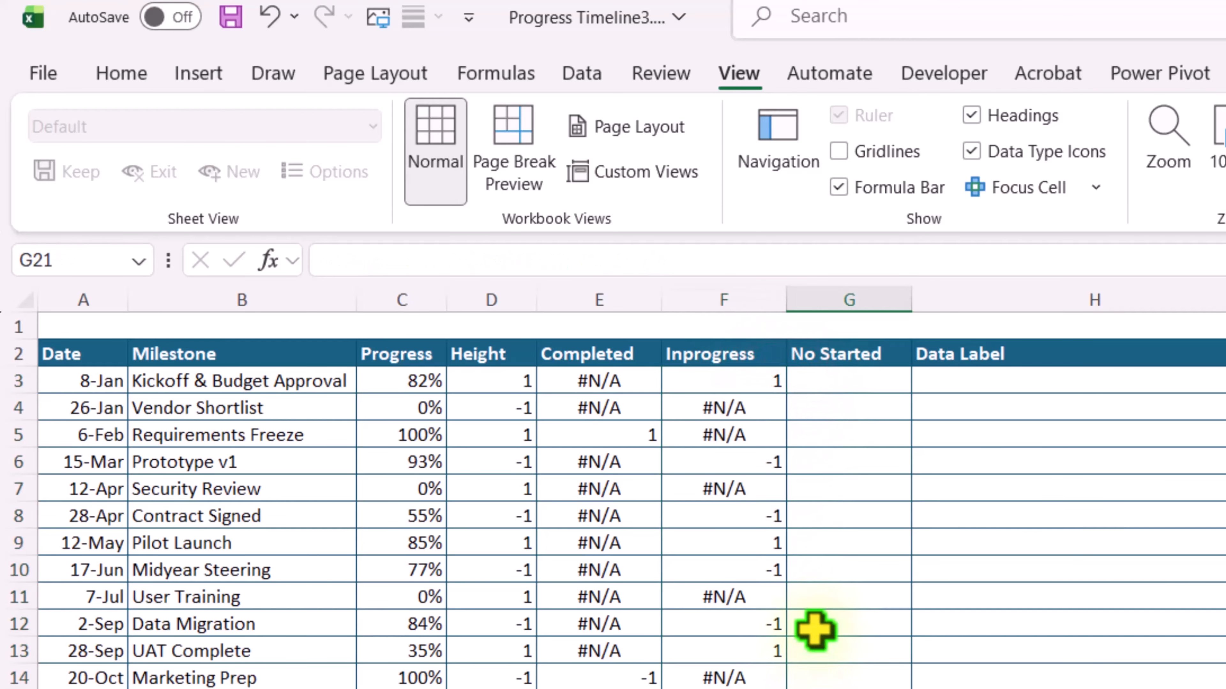
Enter =IF(C3=0%,D3,NA()) in cell G3 of the No Started column and fill it down to row 17
click(862, 384)
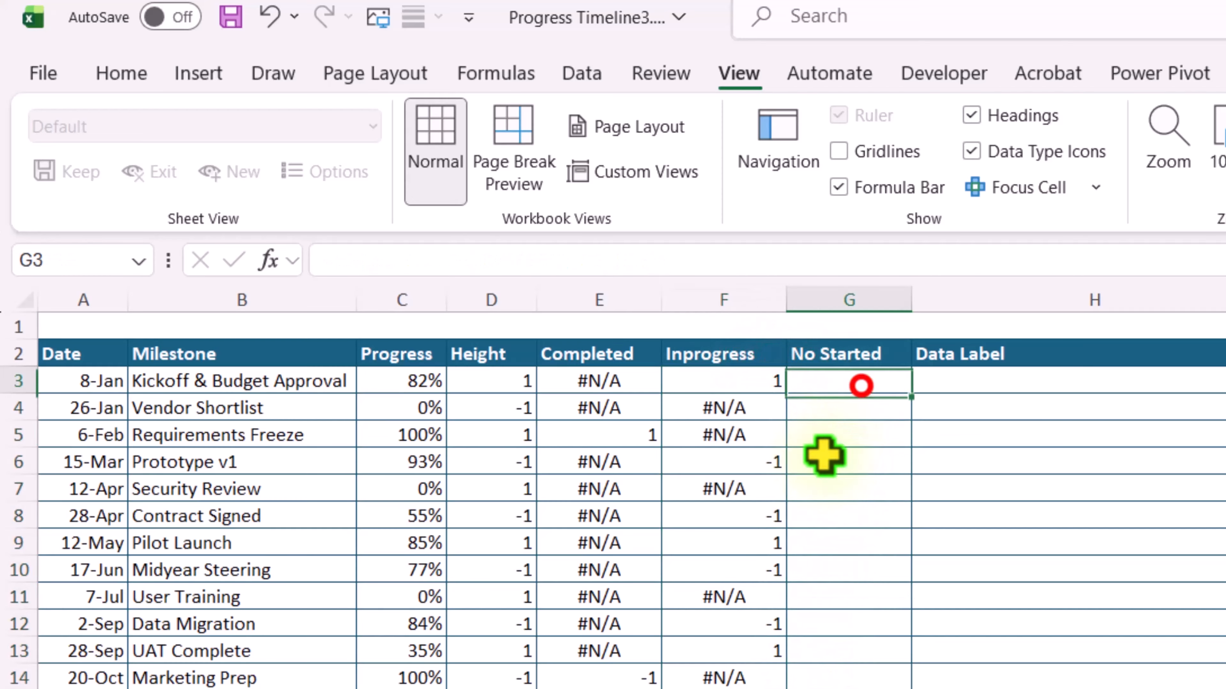
text(=if()
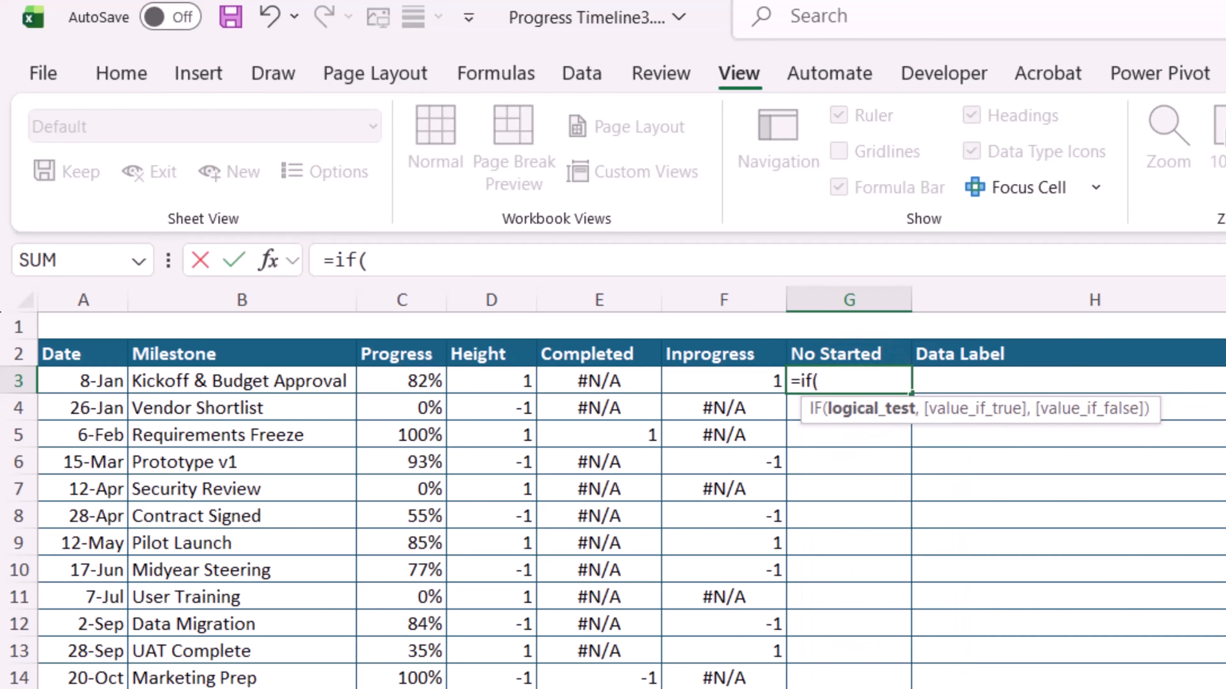
click(407, 379)
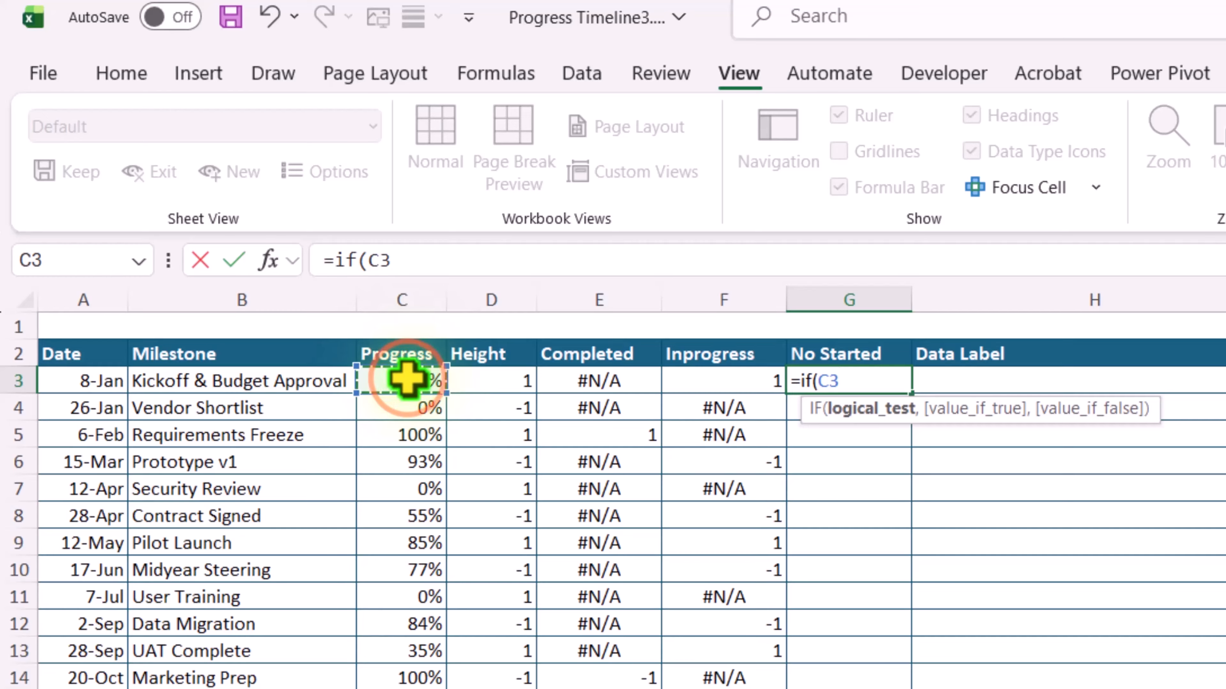
text(=)
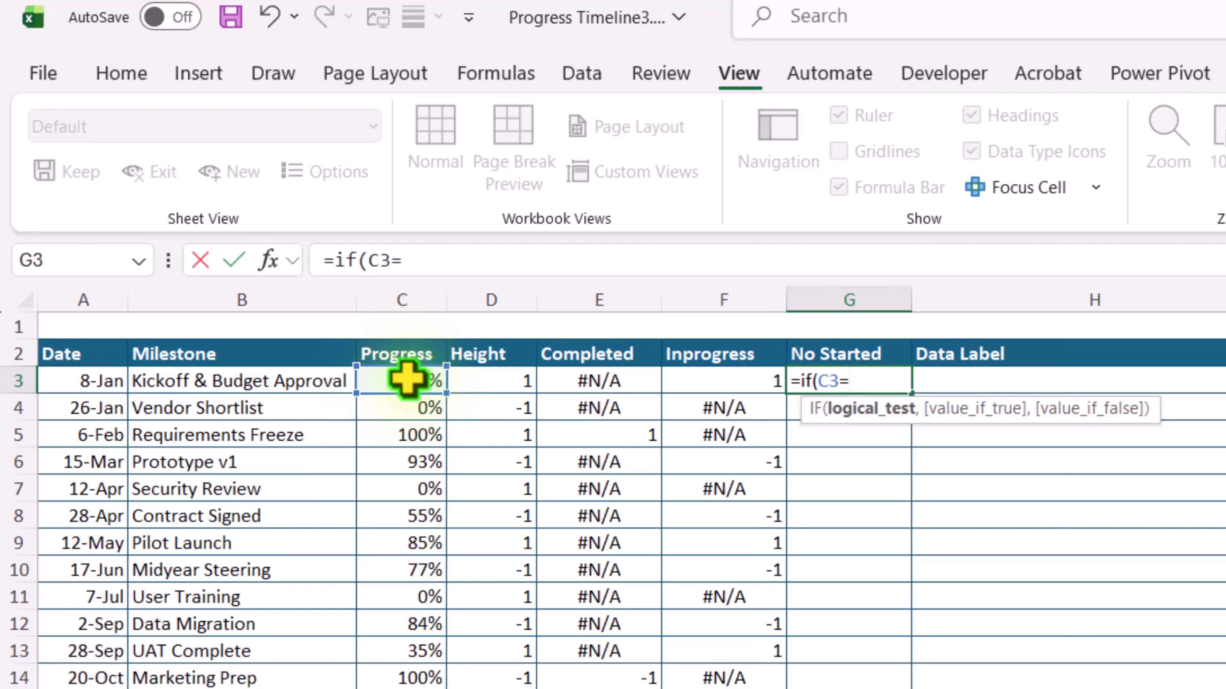
text(0%,)
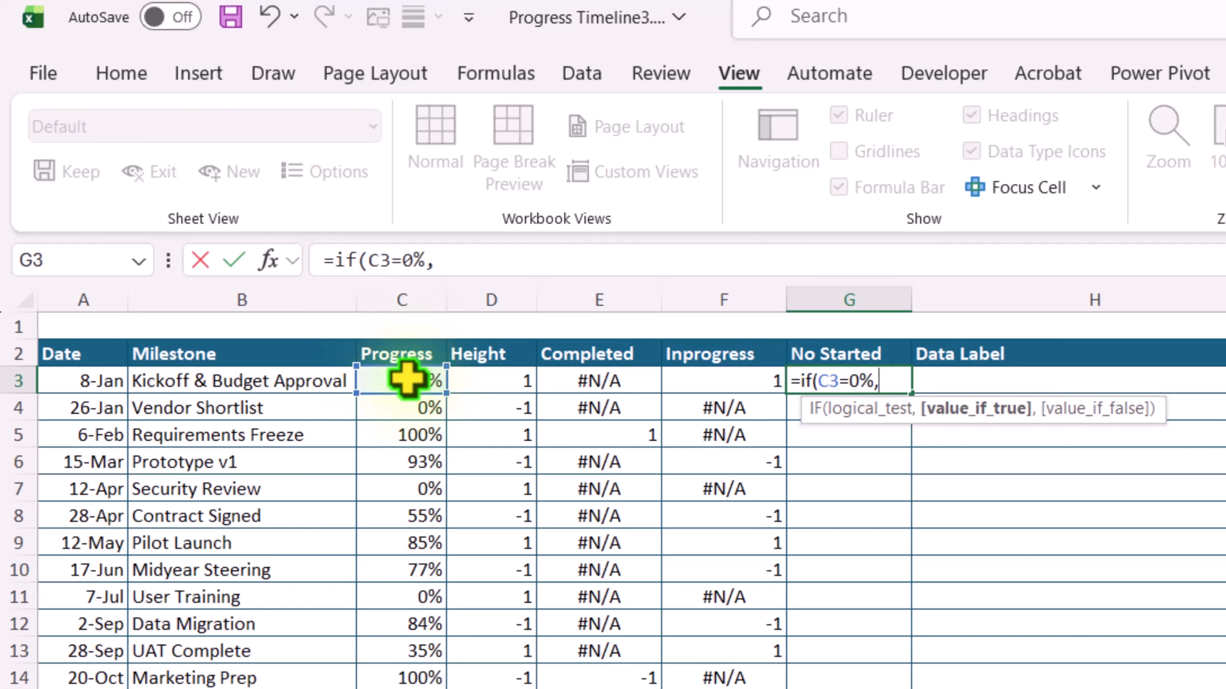
click(475, 380)
text(,)
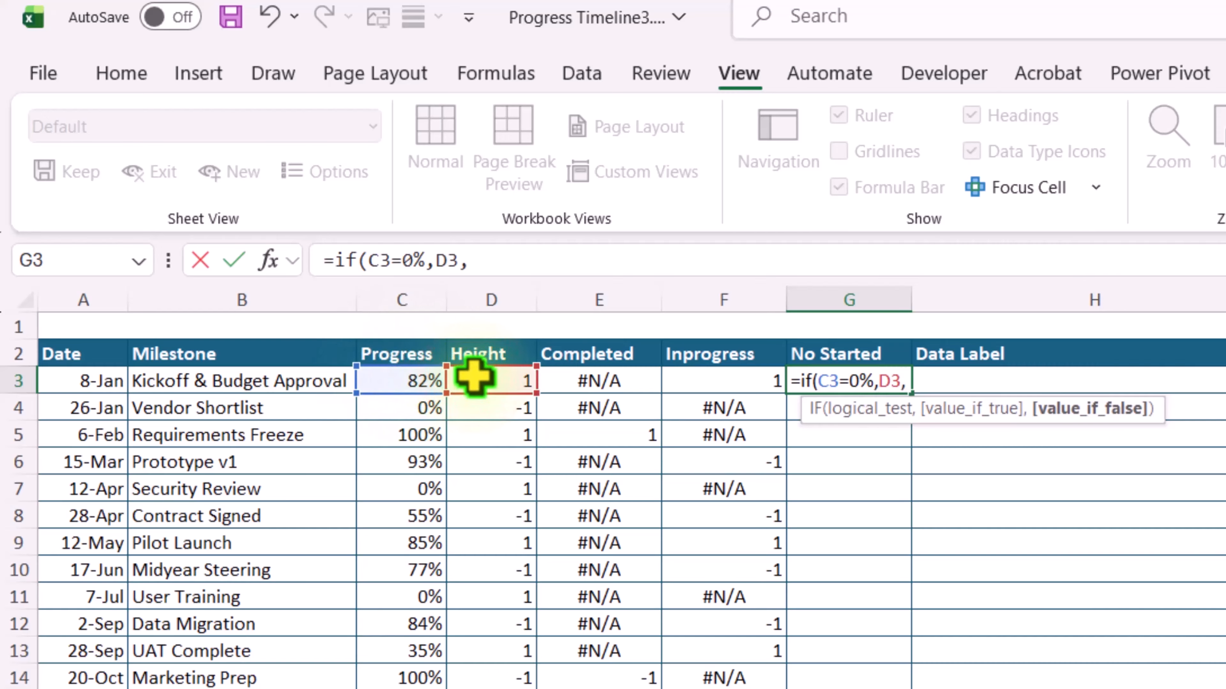
text(na)
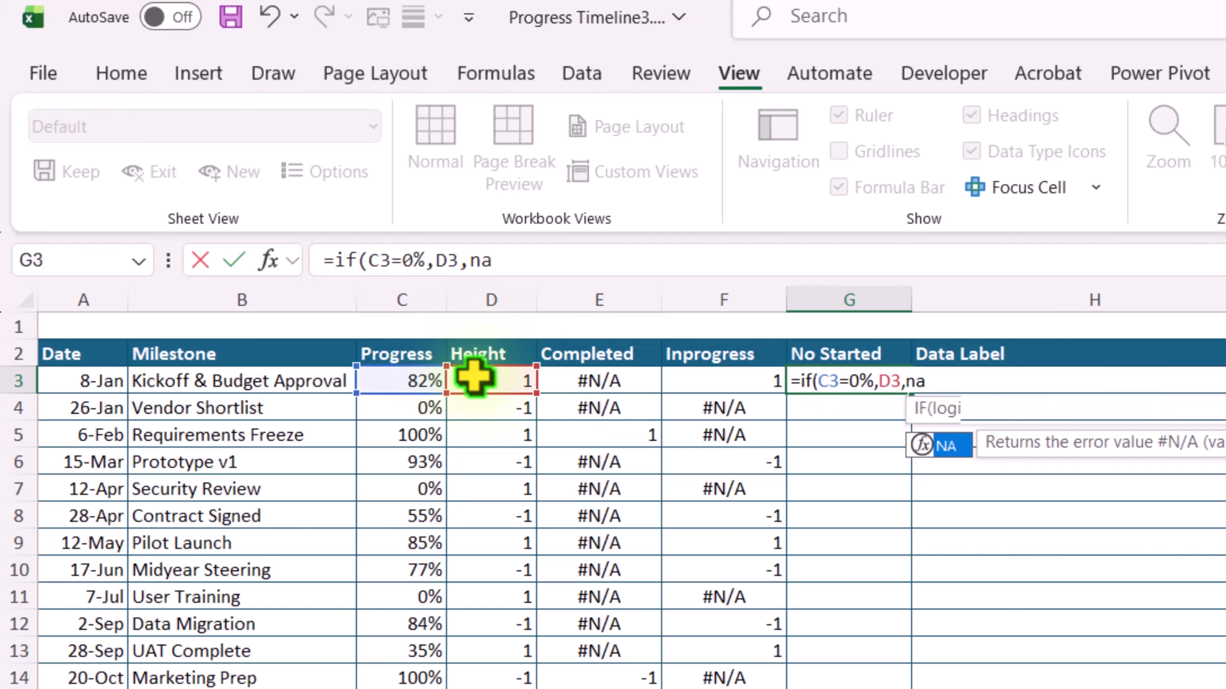
text(())
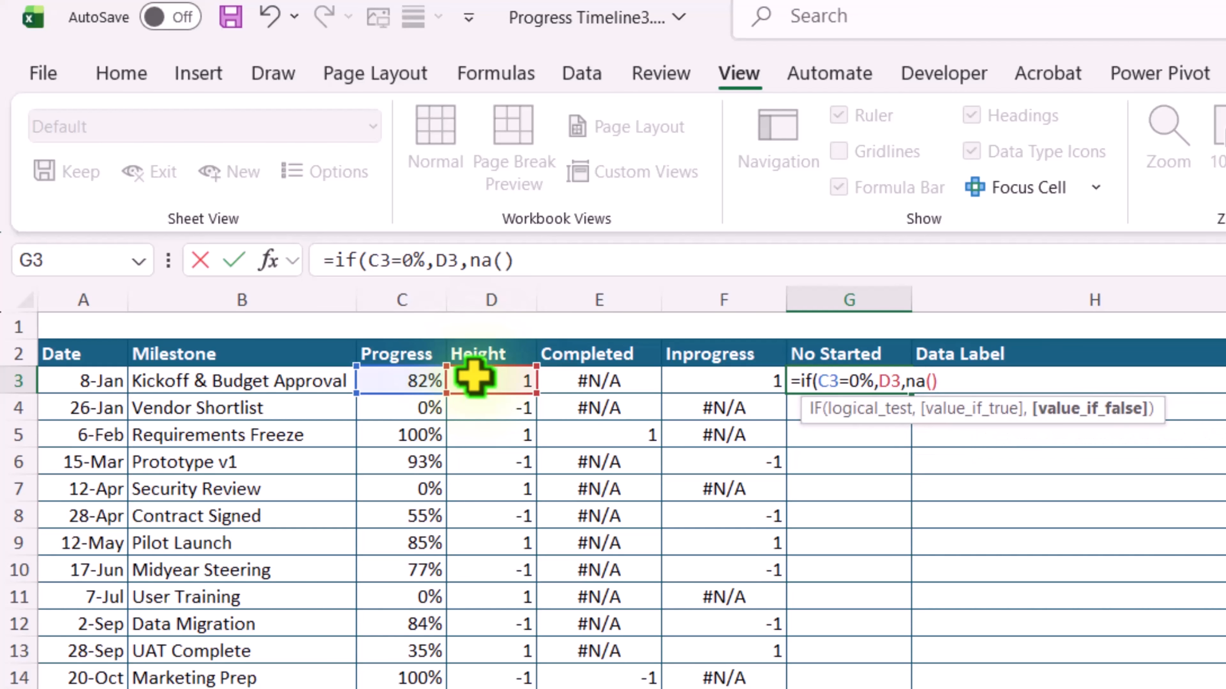
text())
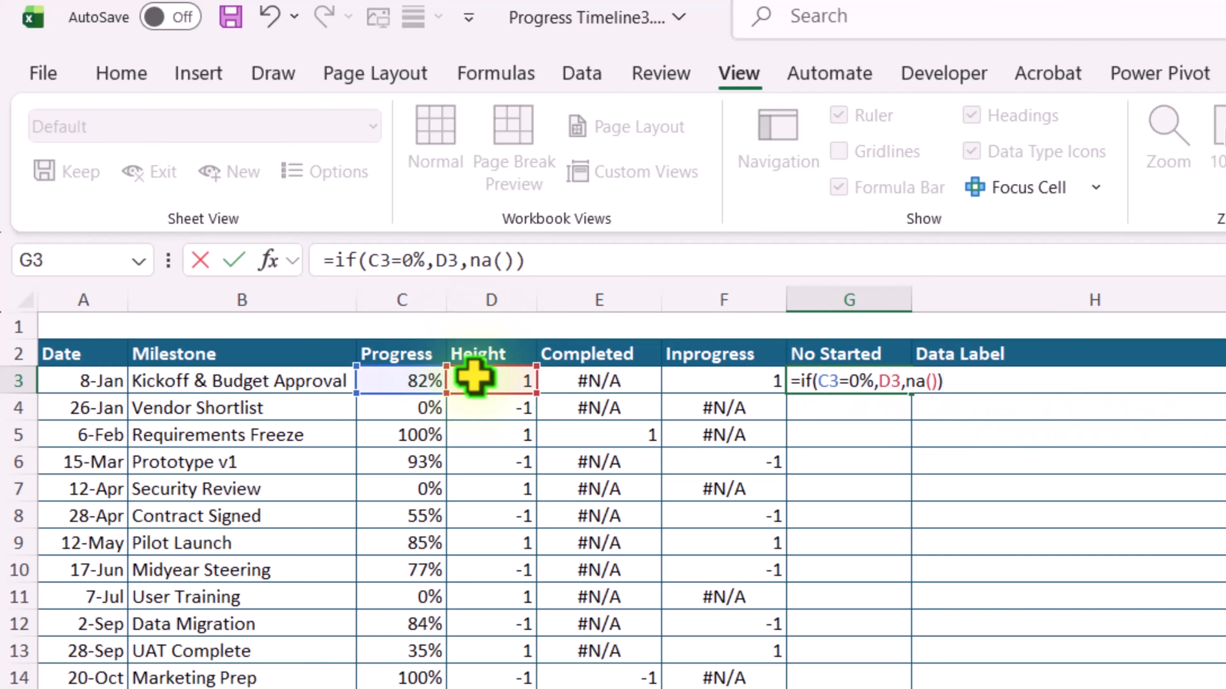
key(Return)
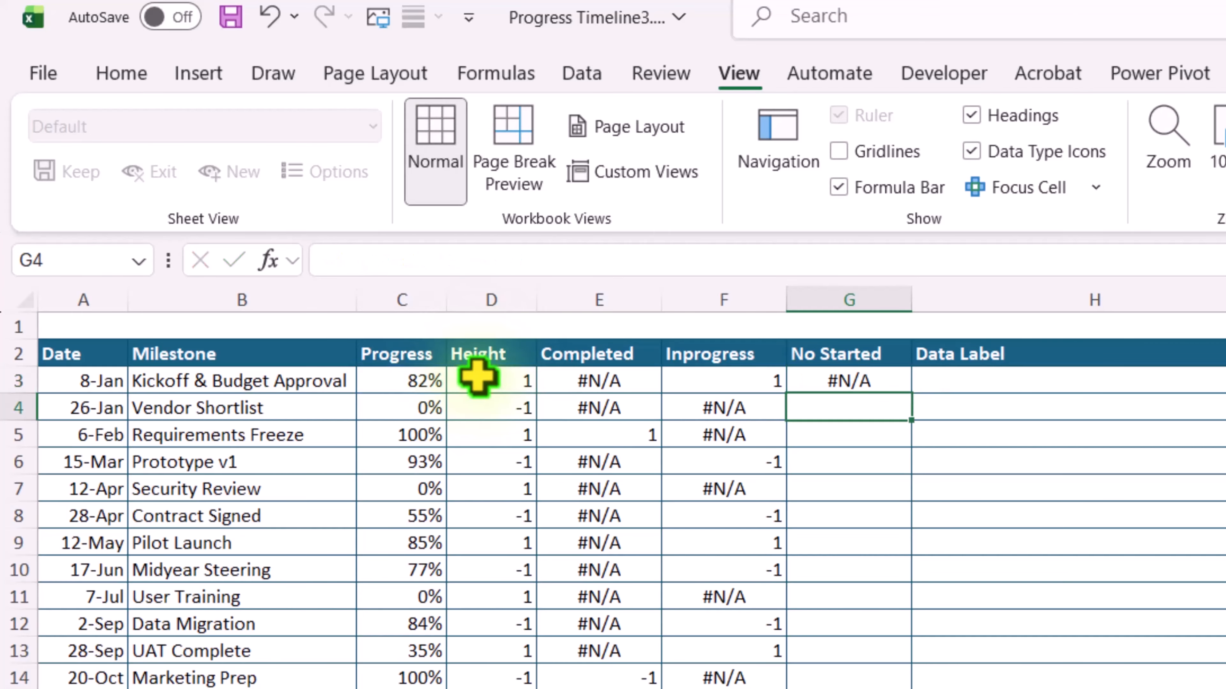
click(876, 382)
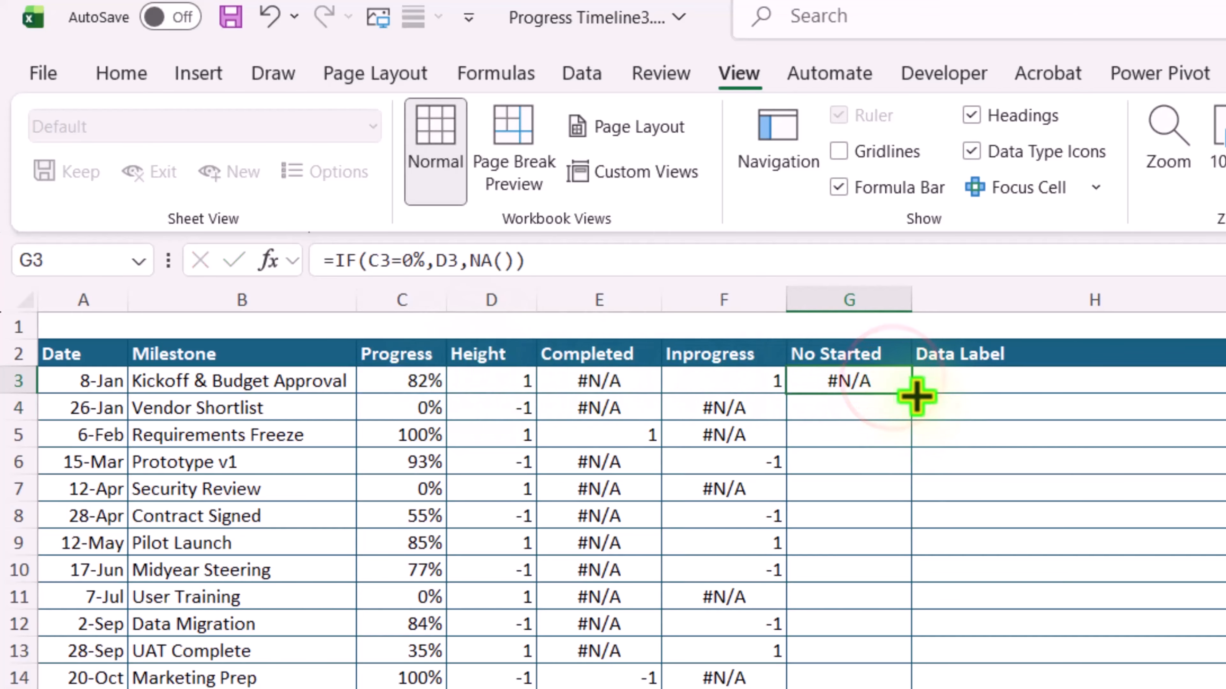
drag(912, 395, 899, 688)
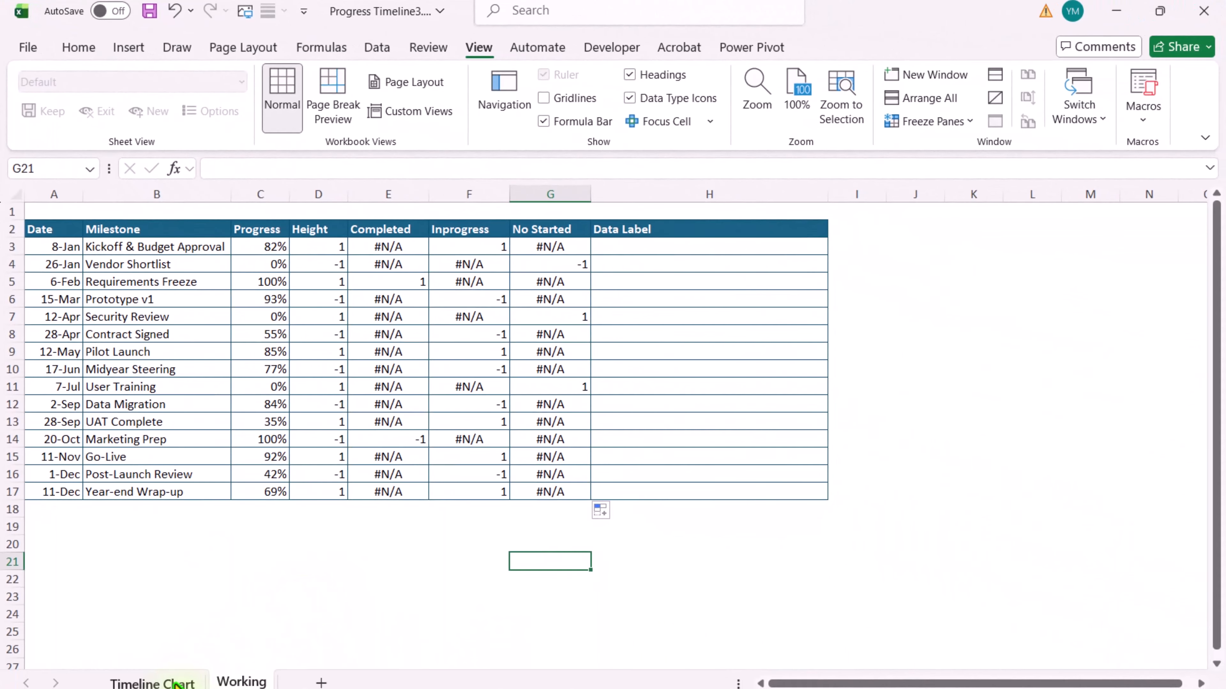
After checking the Timeline Chart sheet's labels, enter =TEXTJOIN(CHAR(10),,TEXT(A3,"DD-MMM"),B3,TEXT(C3,"0.00%")) in cell H3 of the Working sheet
click(176, 683)
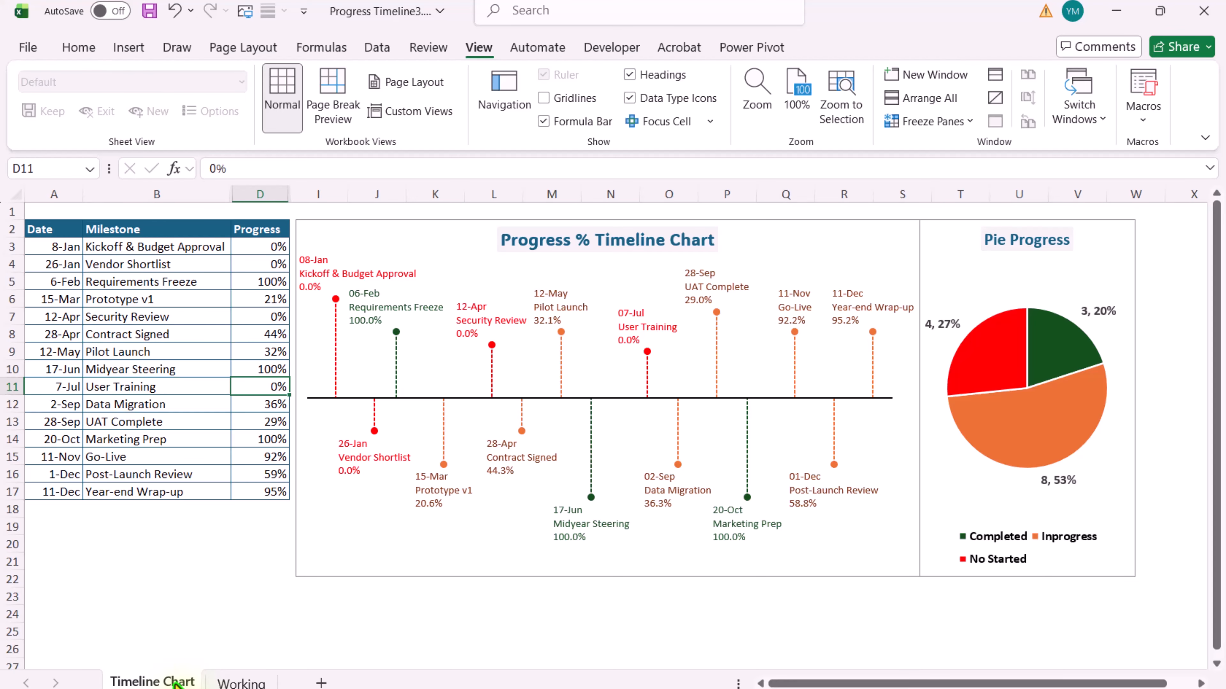
click(237, 683)
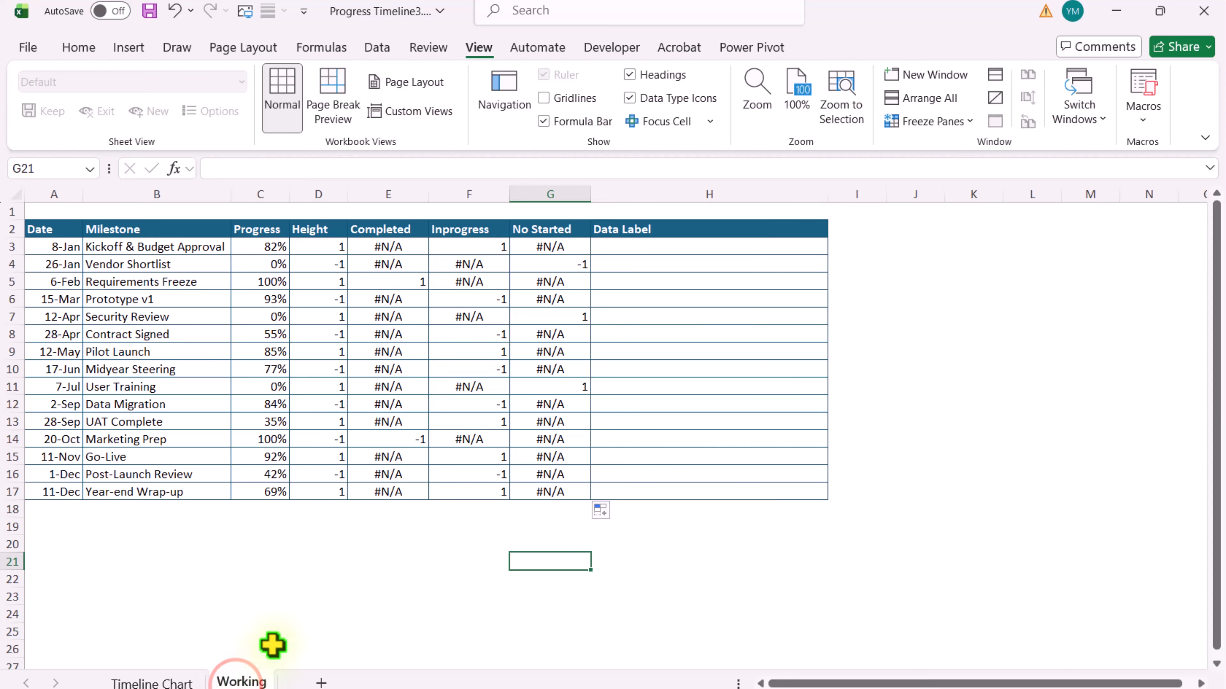
click(631, 247)
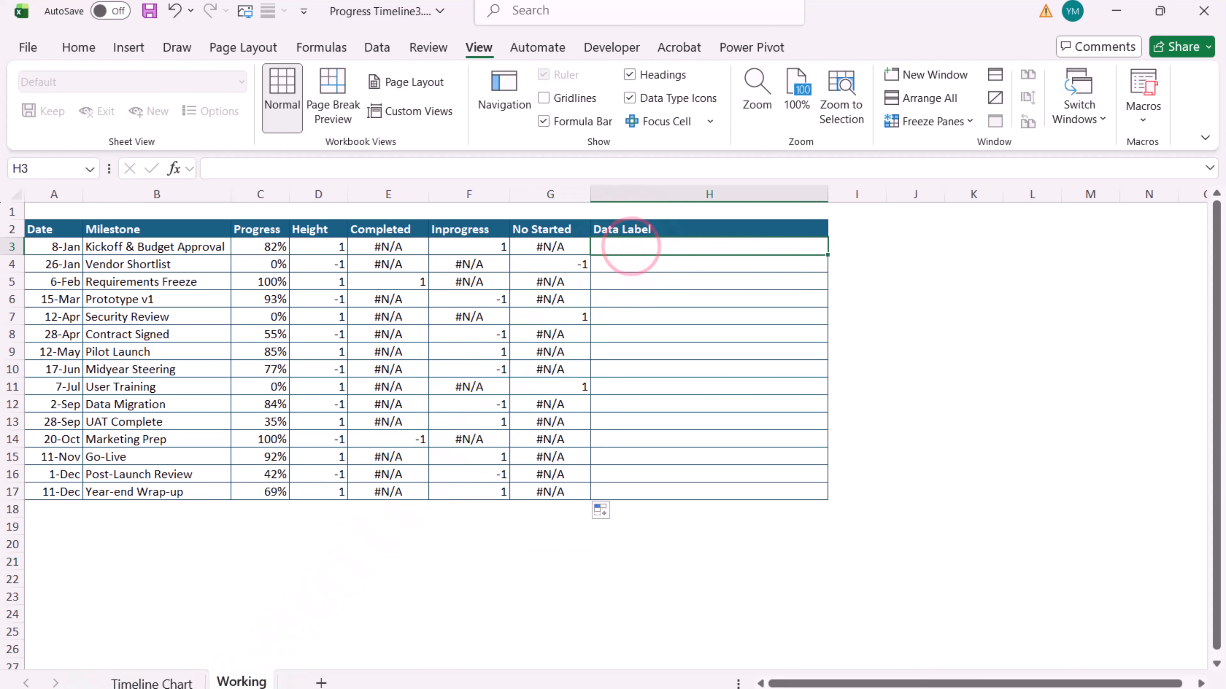
text(=Textj)
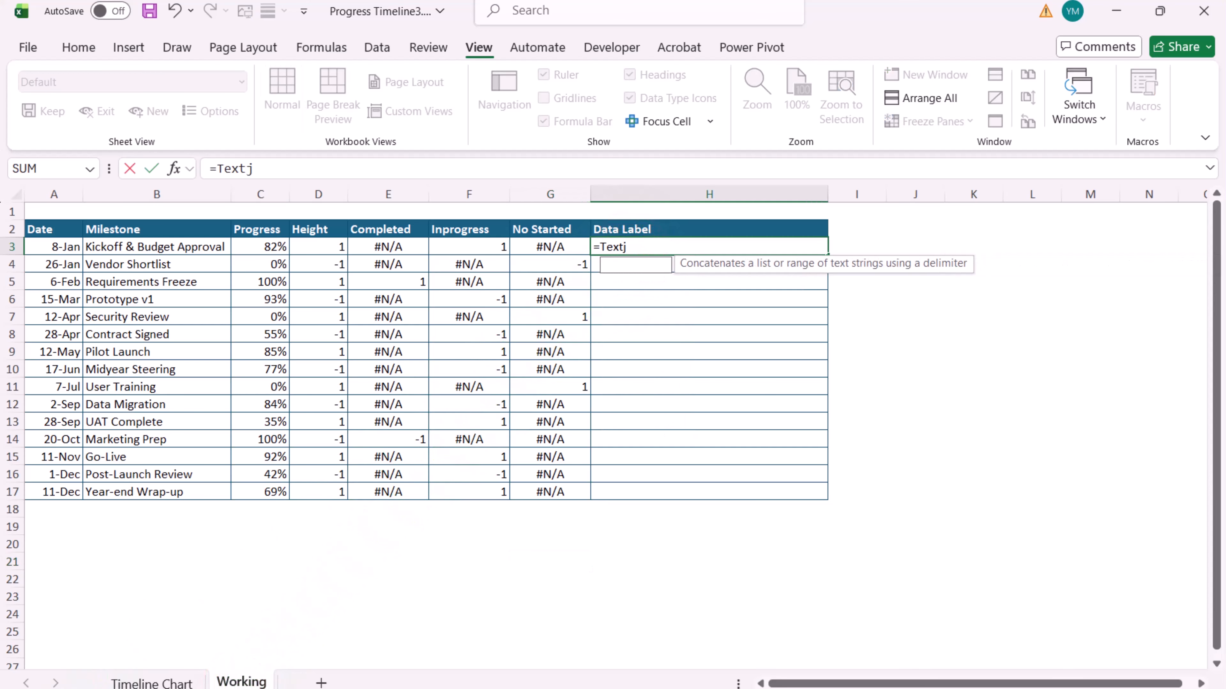
text(oin()
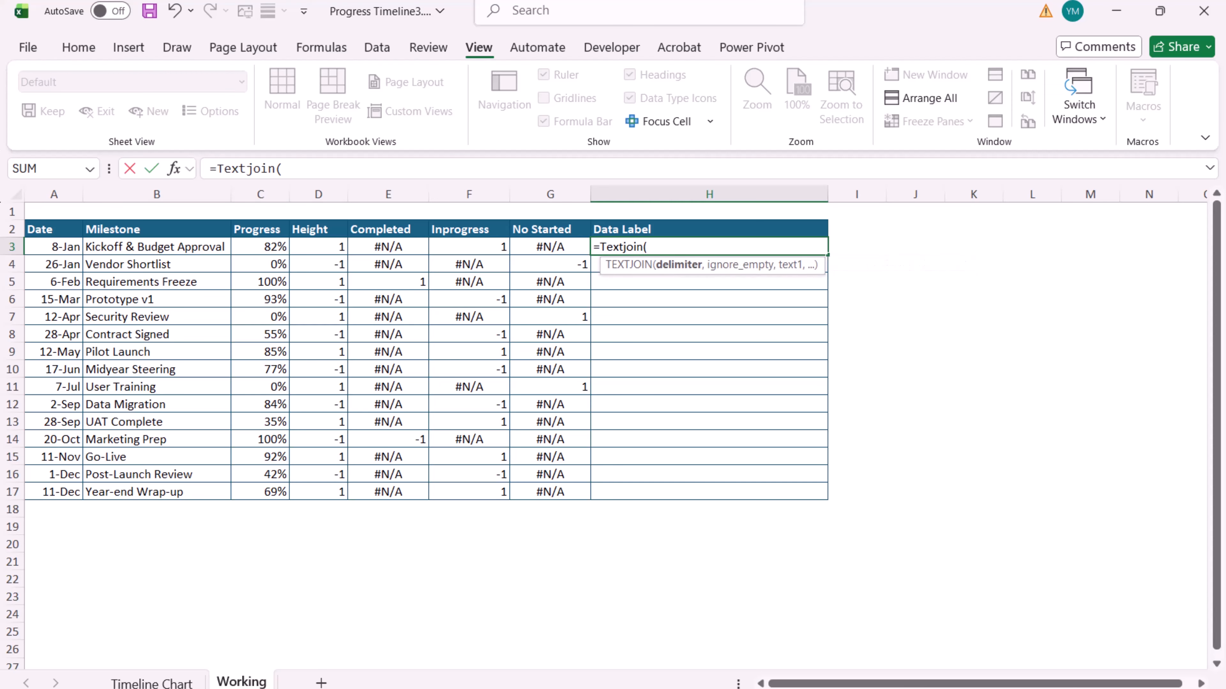
text(Ch)
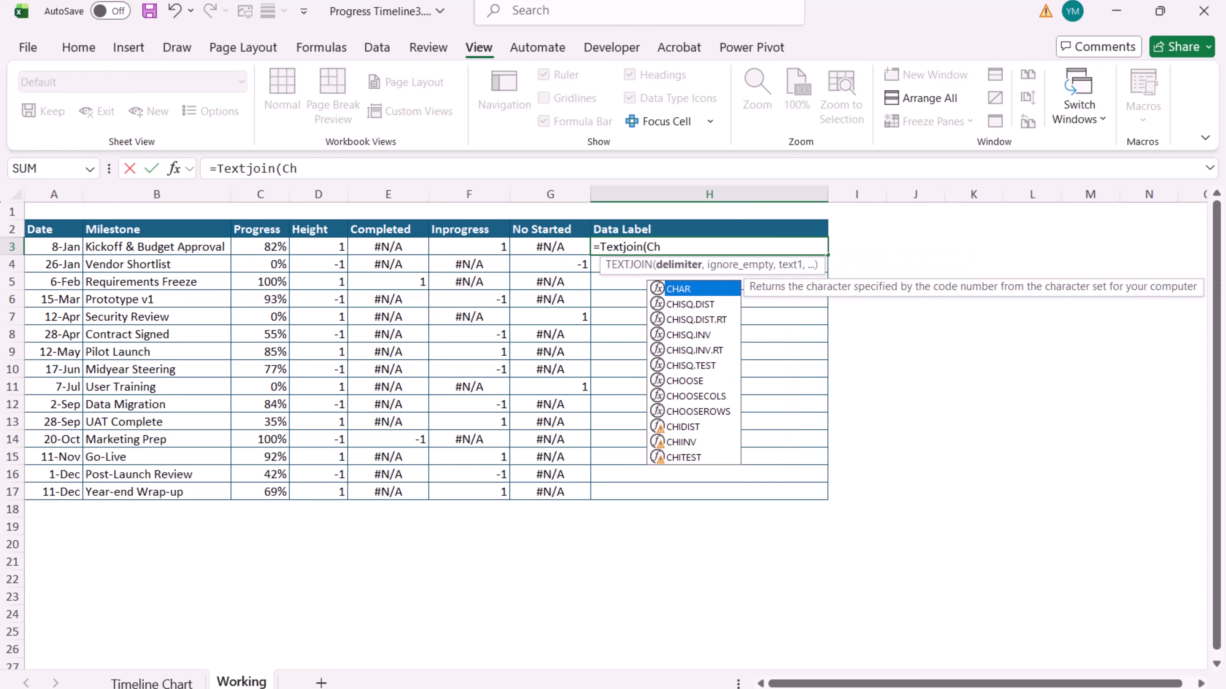
text(ar(10)
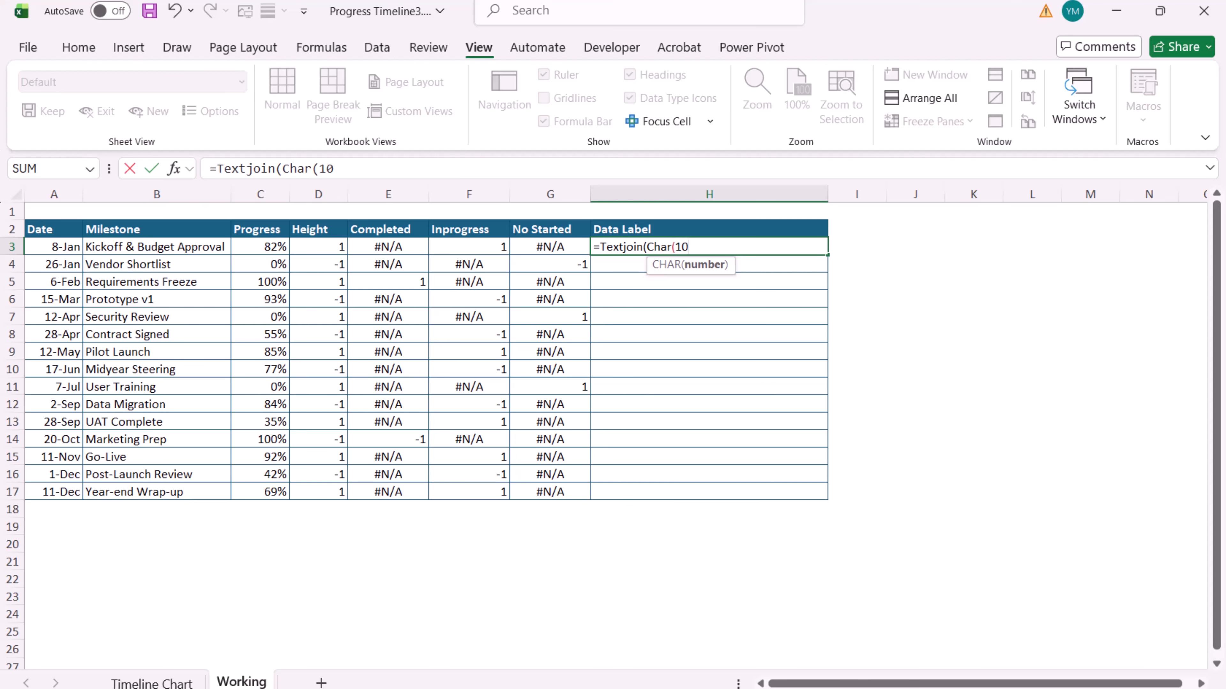
text(),)
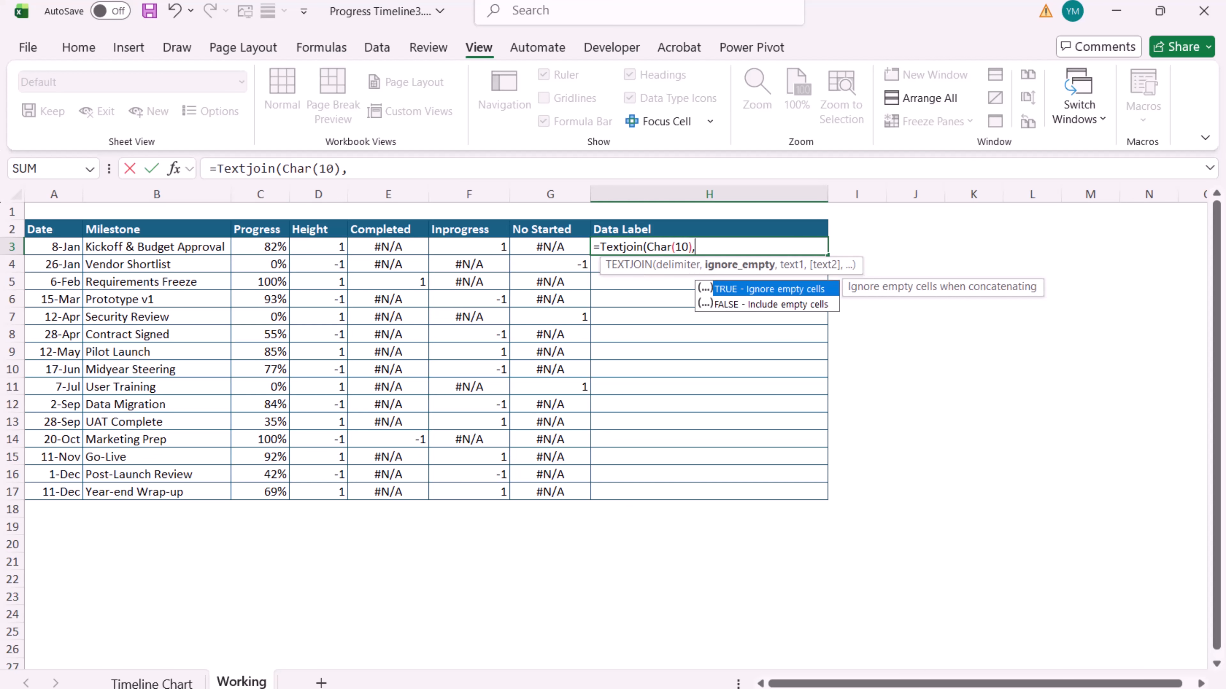
text(,)
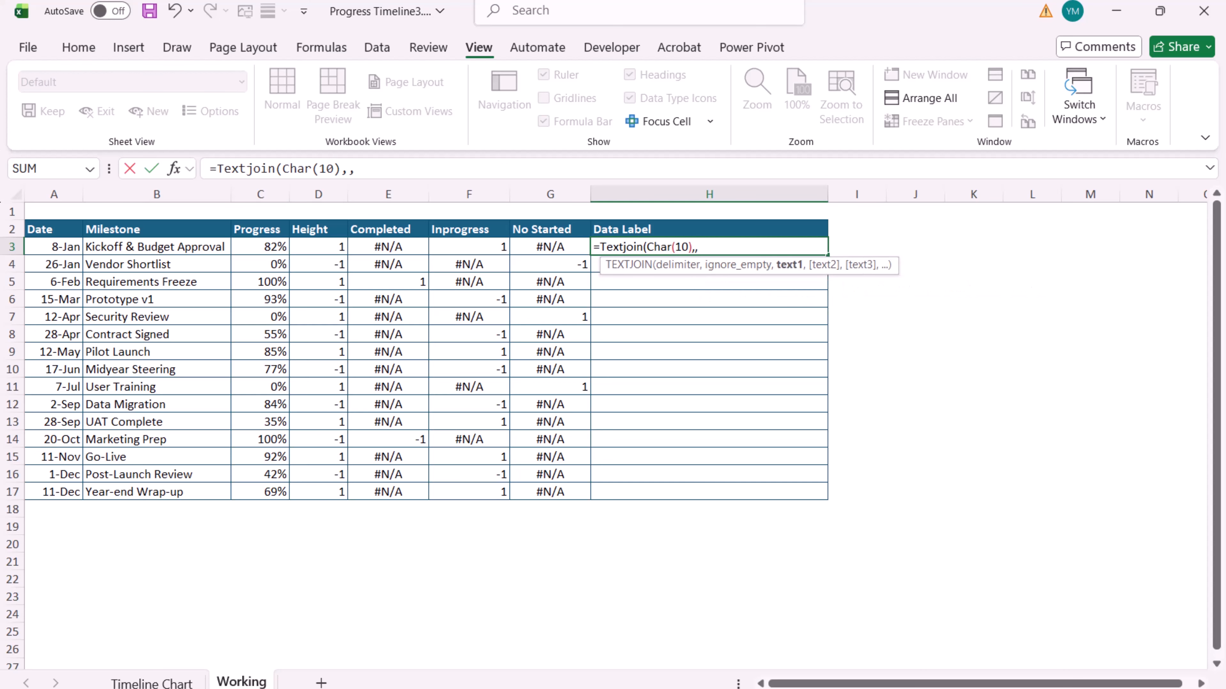
text(Text()
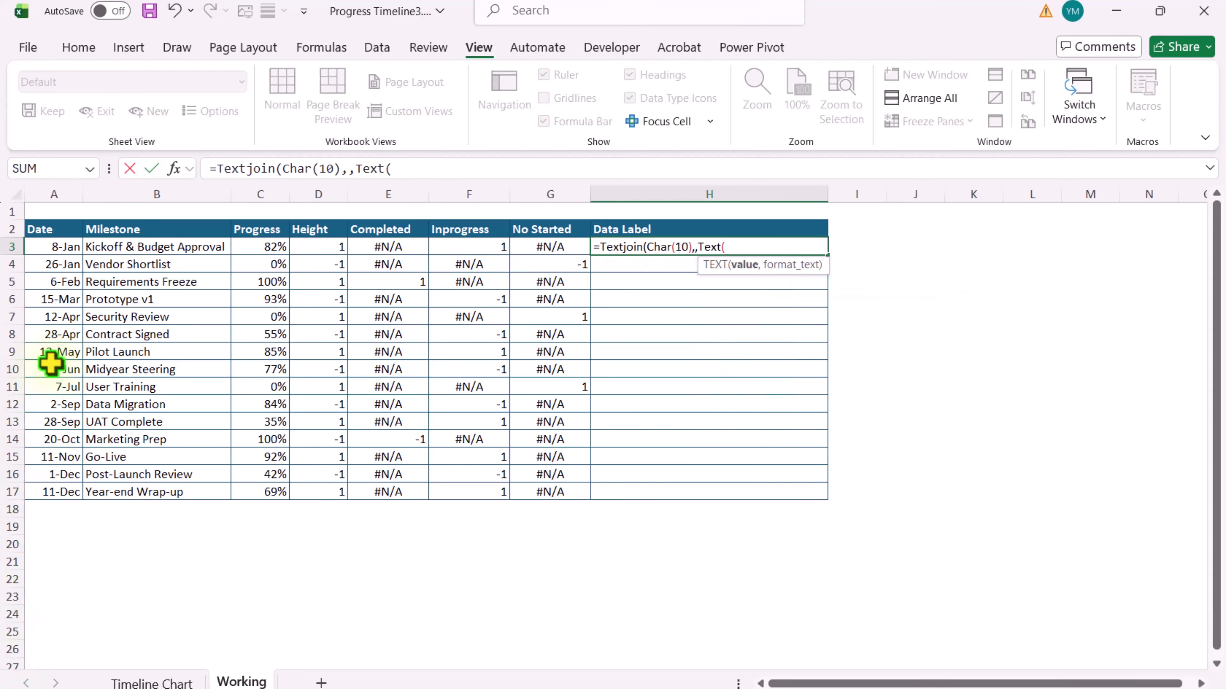
click(66, 247)
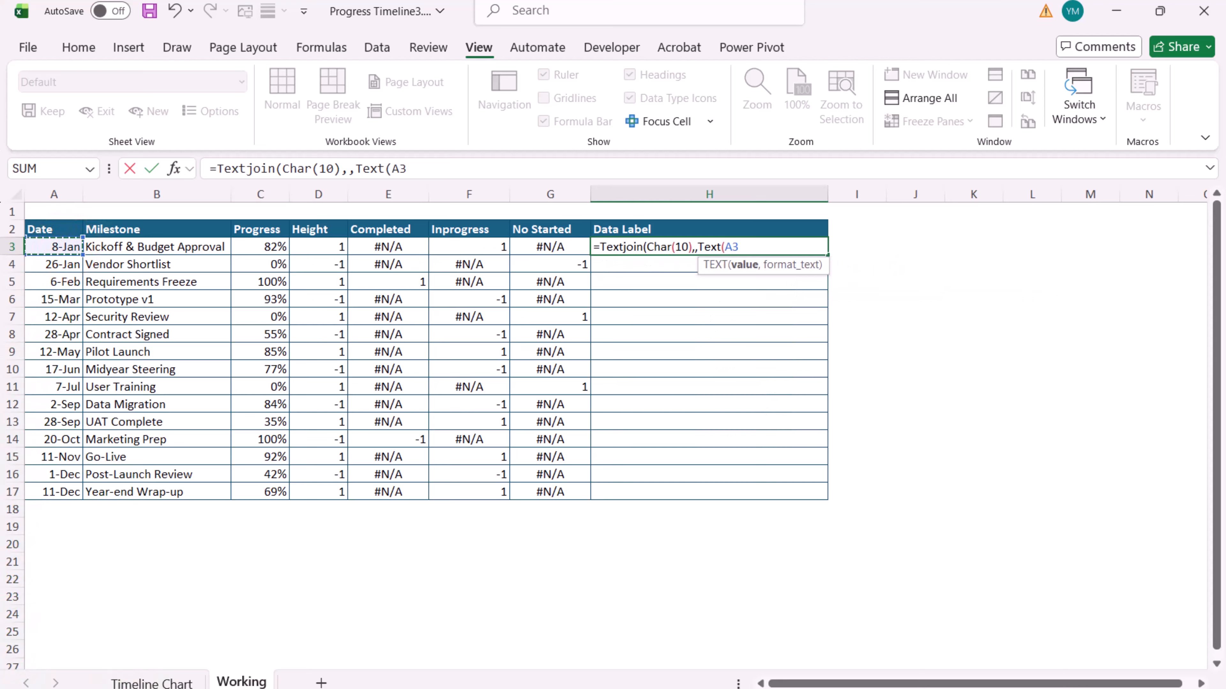
text(,)
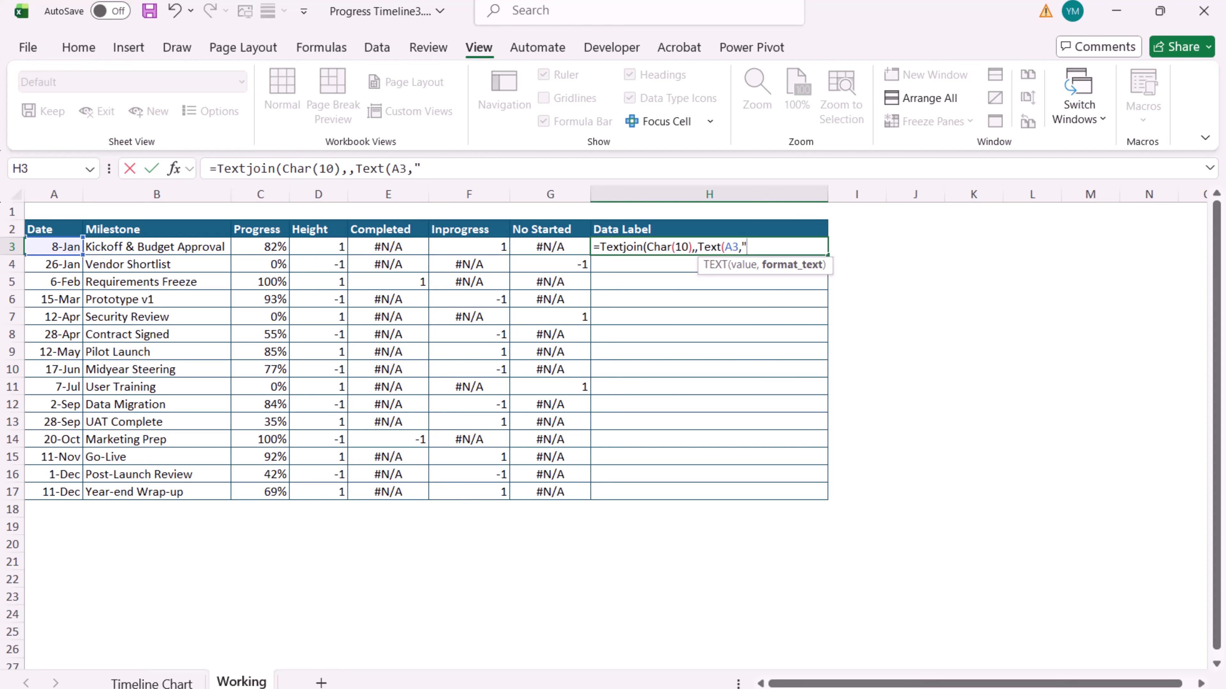
text("DD-MMM)
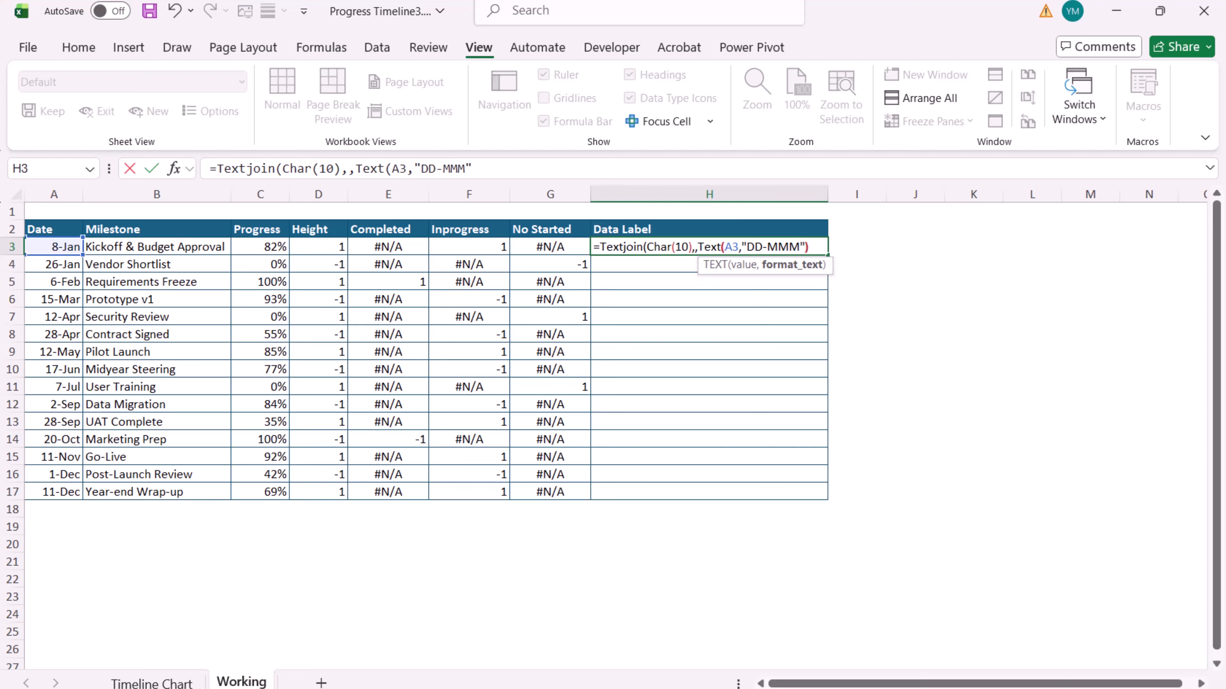
text(,)
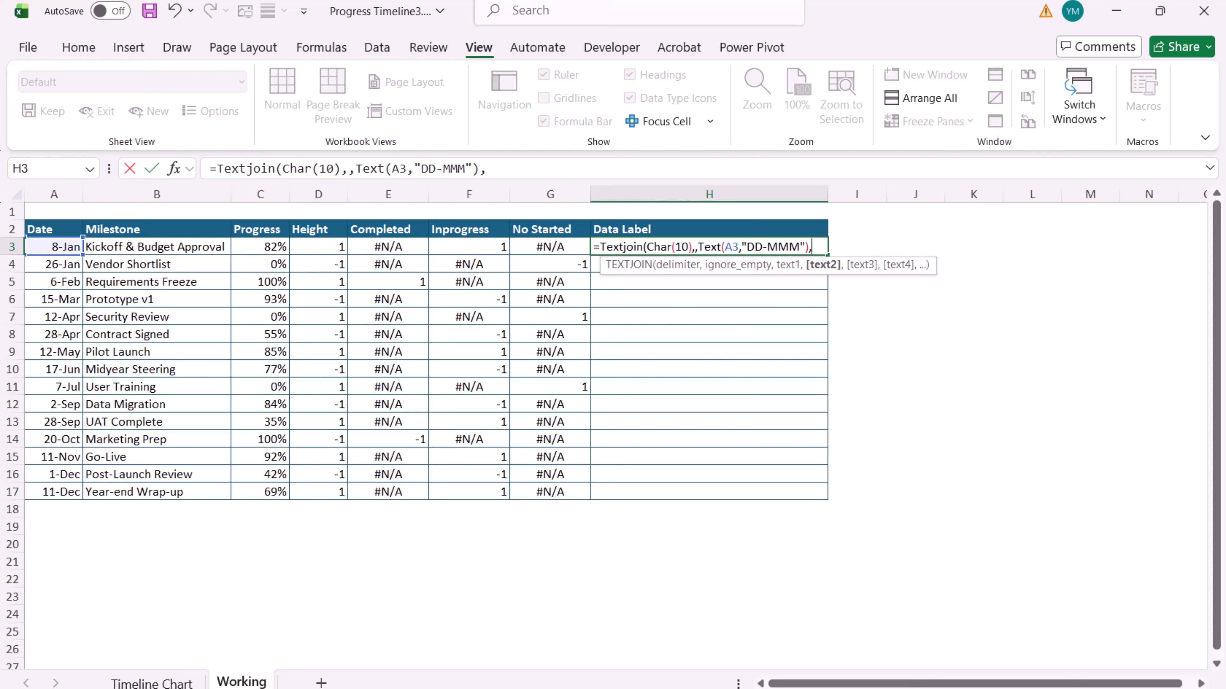
click(137, 247)
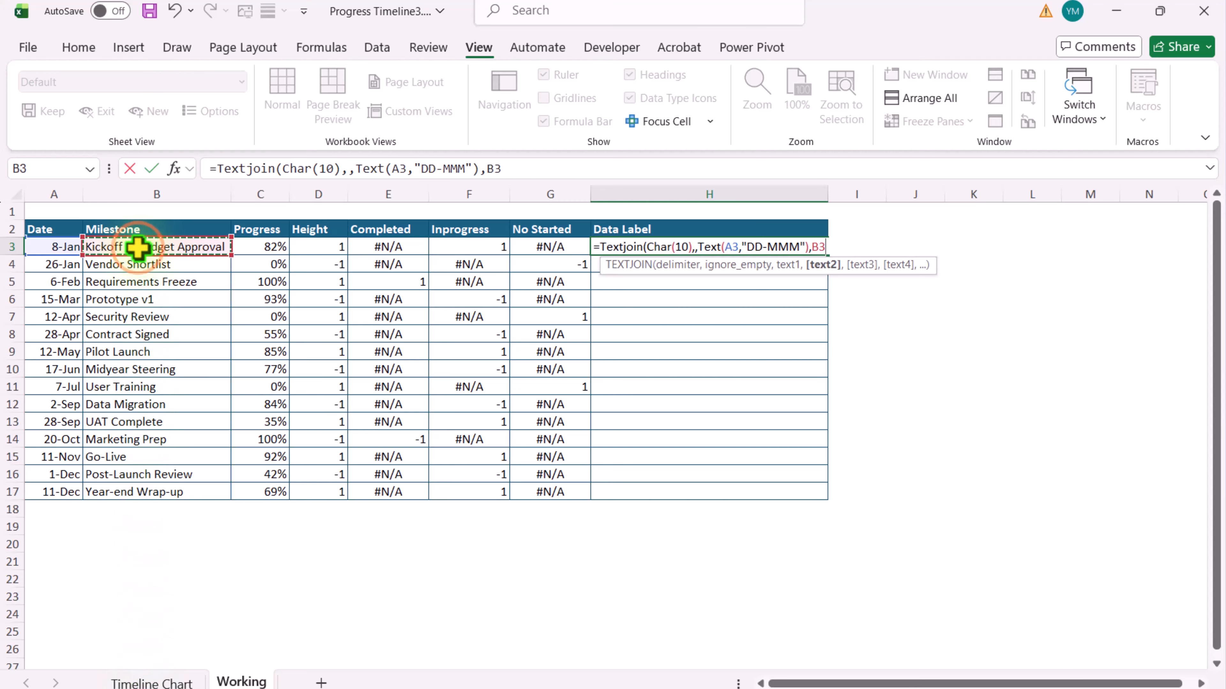
text(,)
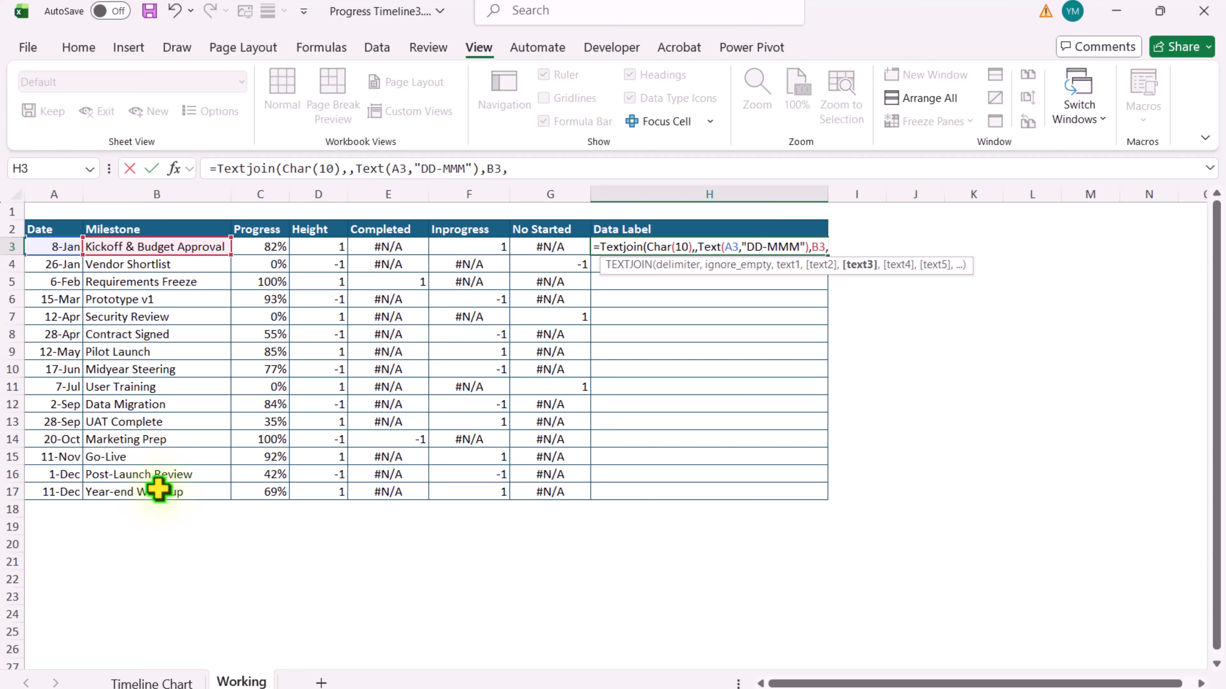
text(Text()
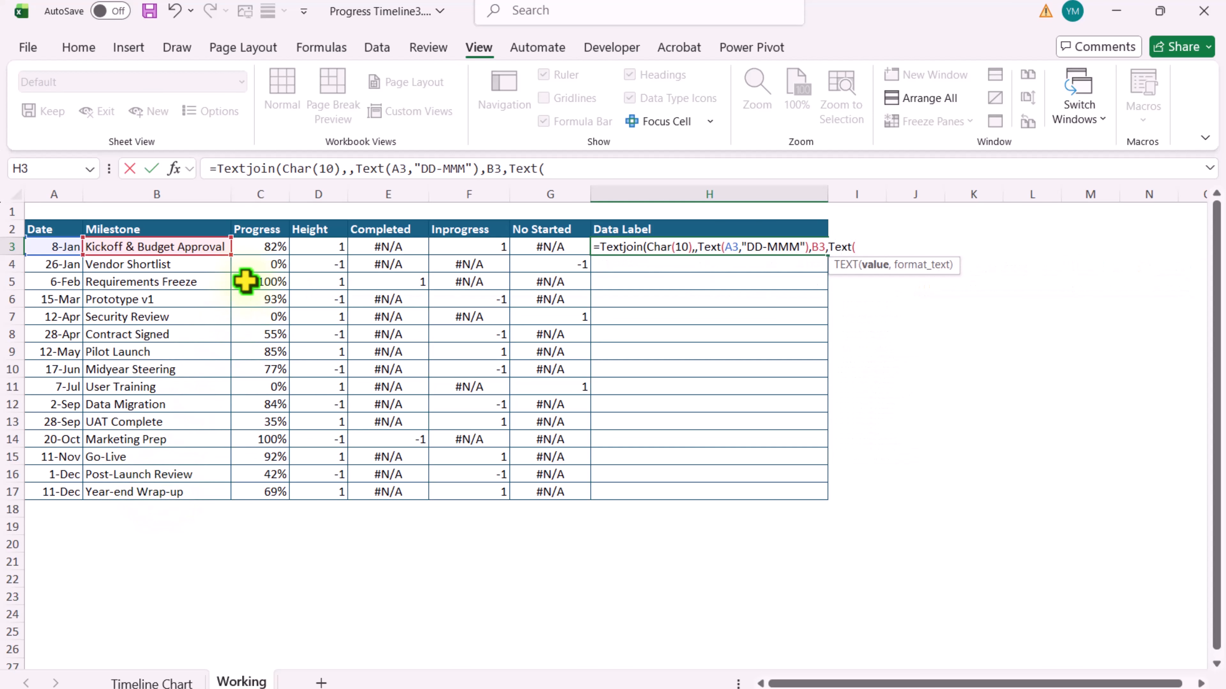
click(260, 246)
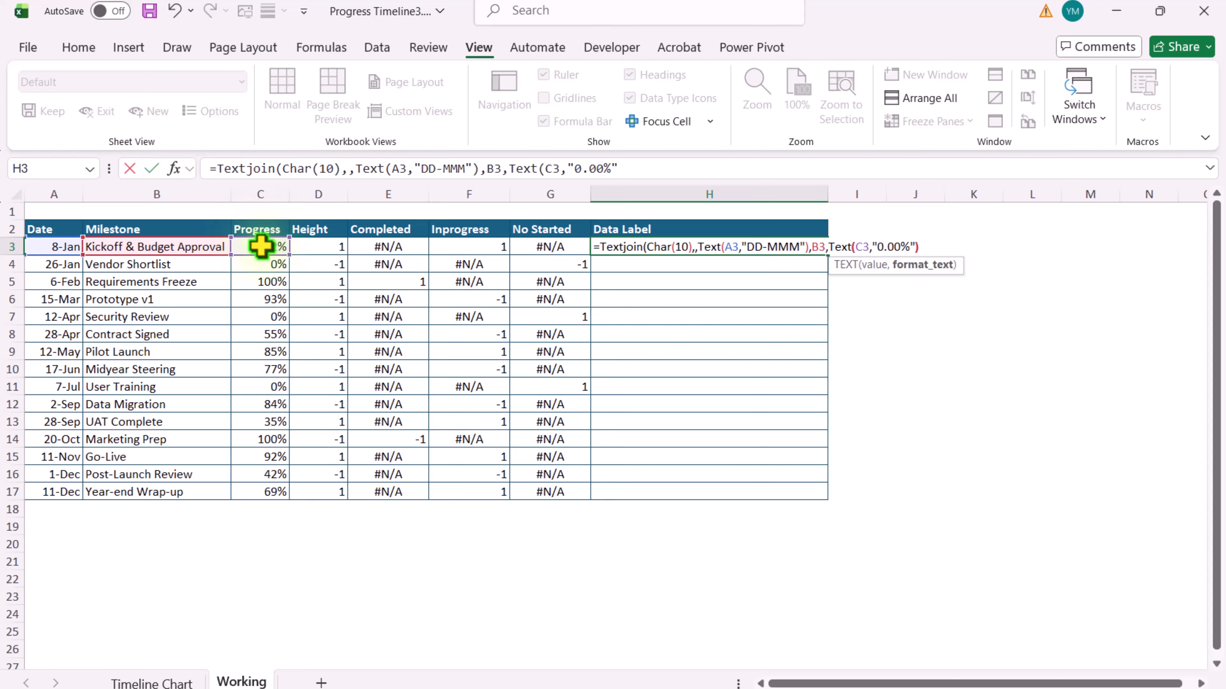
text())
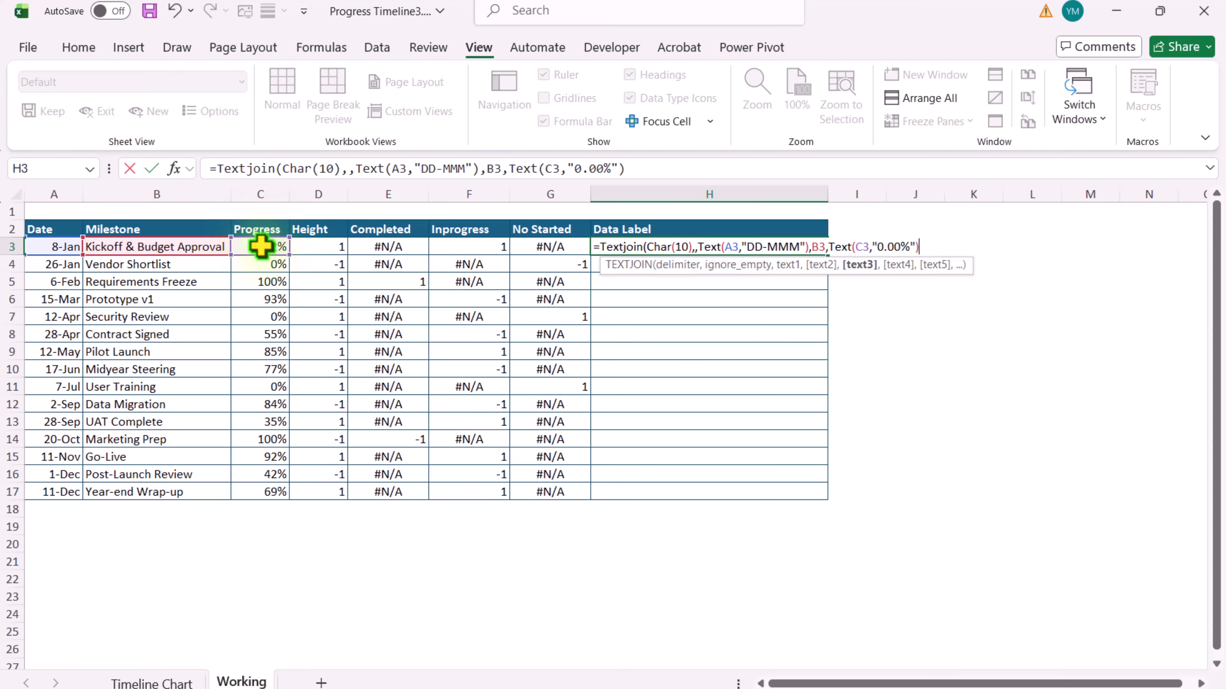
text())
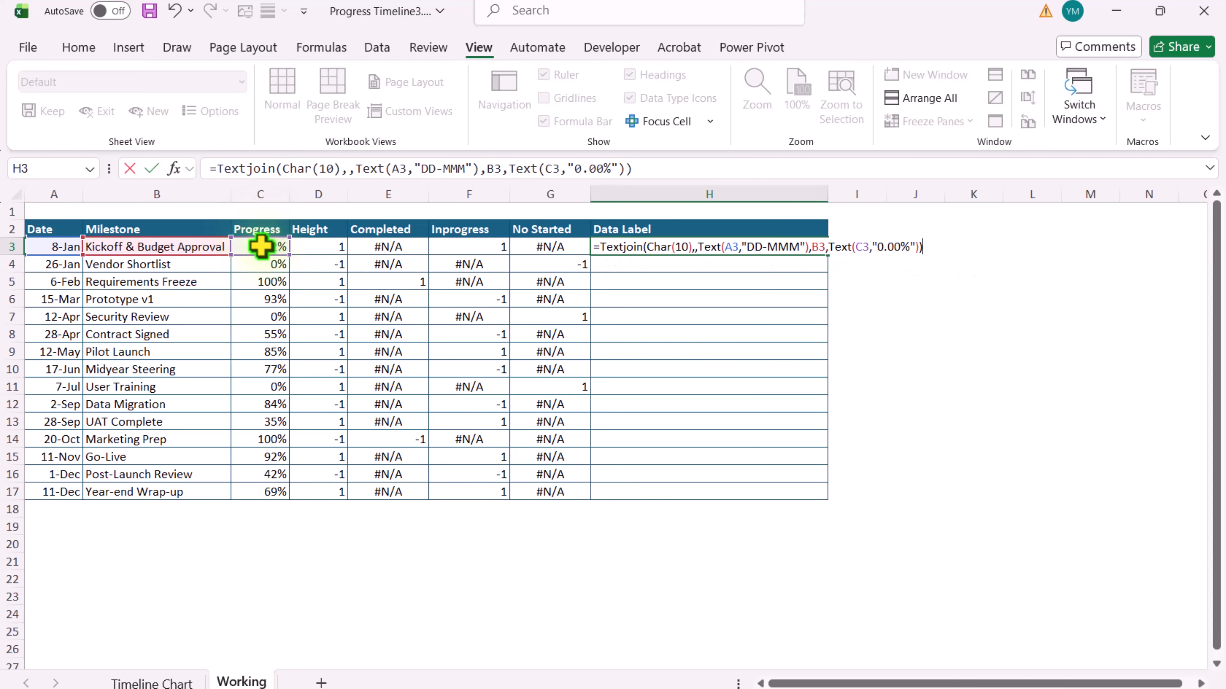
key(Return)
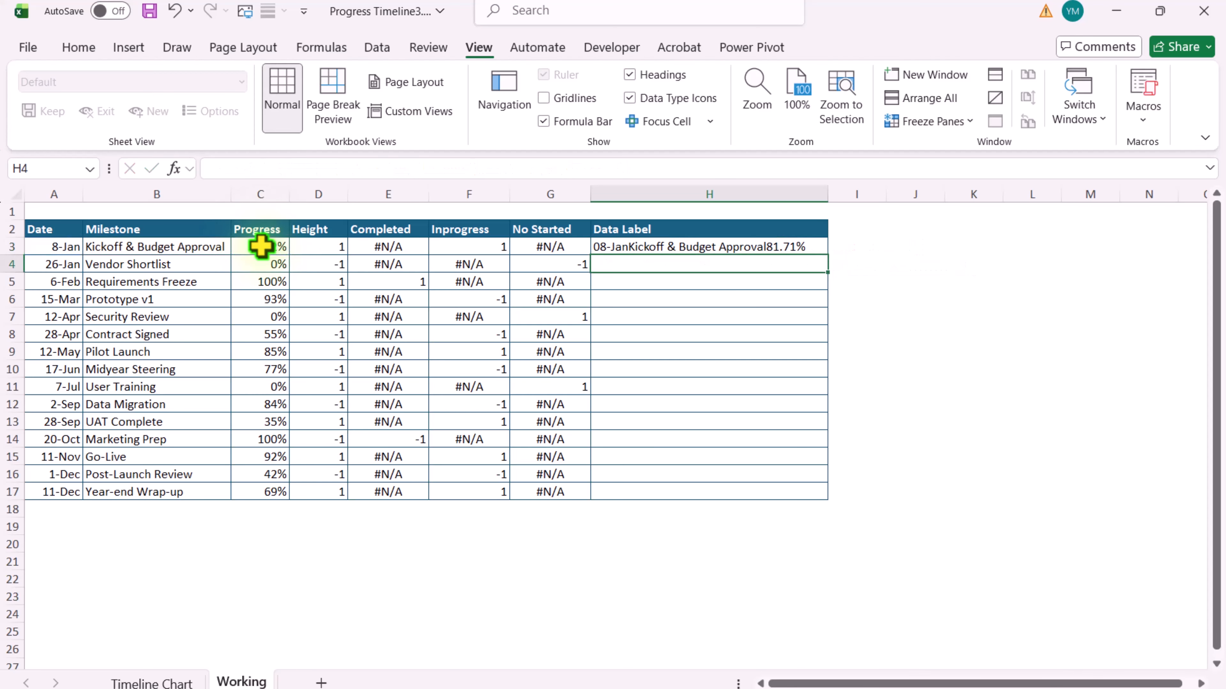
Fill the H3 formula down the Data Label column to row 17
click(820, 247)
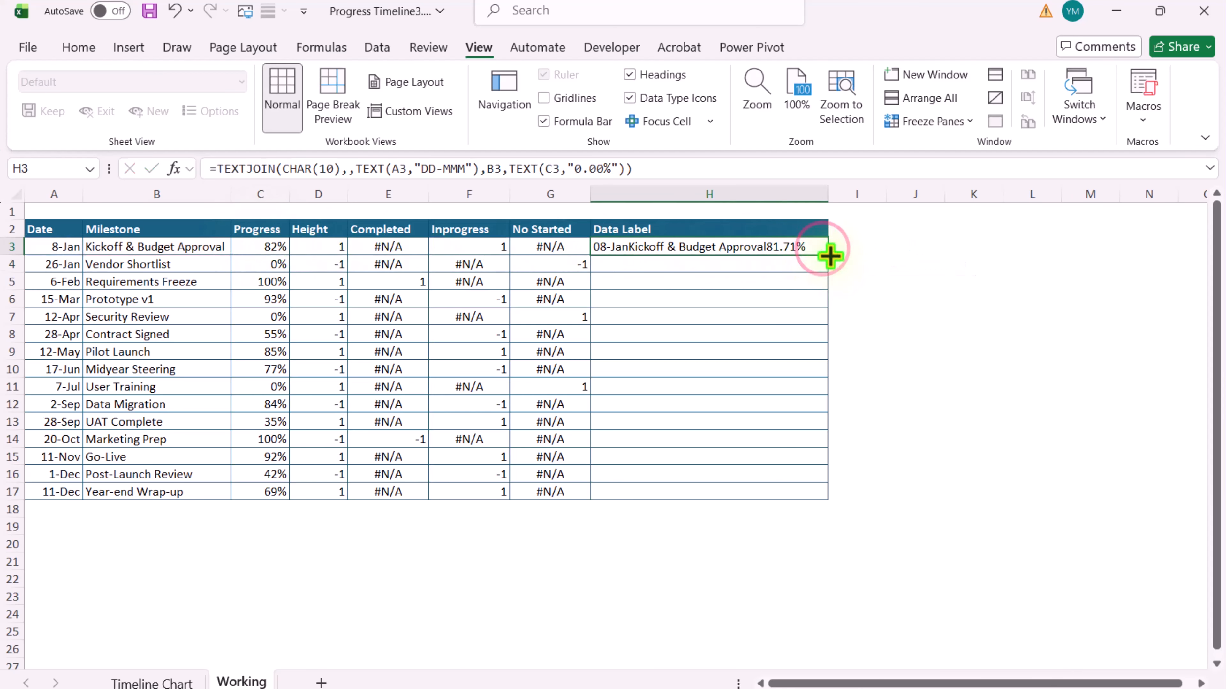
drag(830, 256, 828, 495)
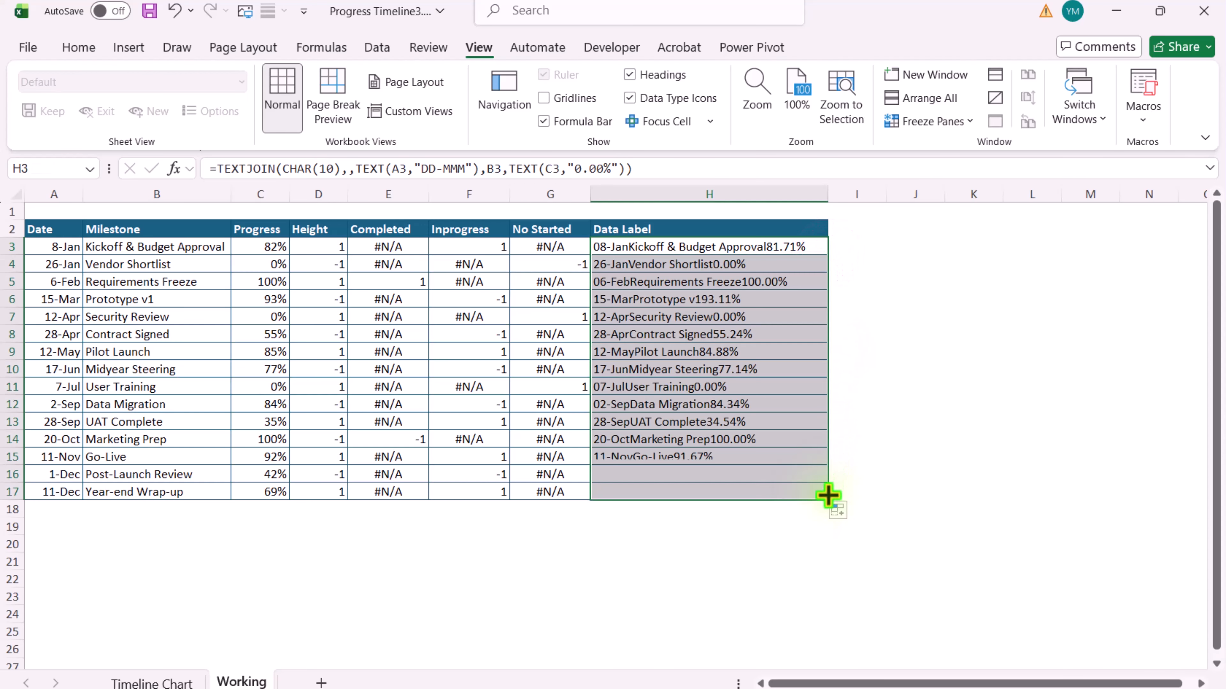
Wrap the text in cell H3 to check the label's line breaks, and turn the wrapping off again
click(670, 248)
click(86, 46)
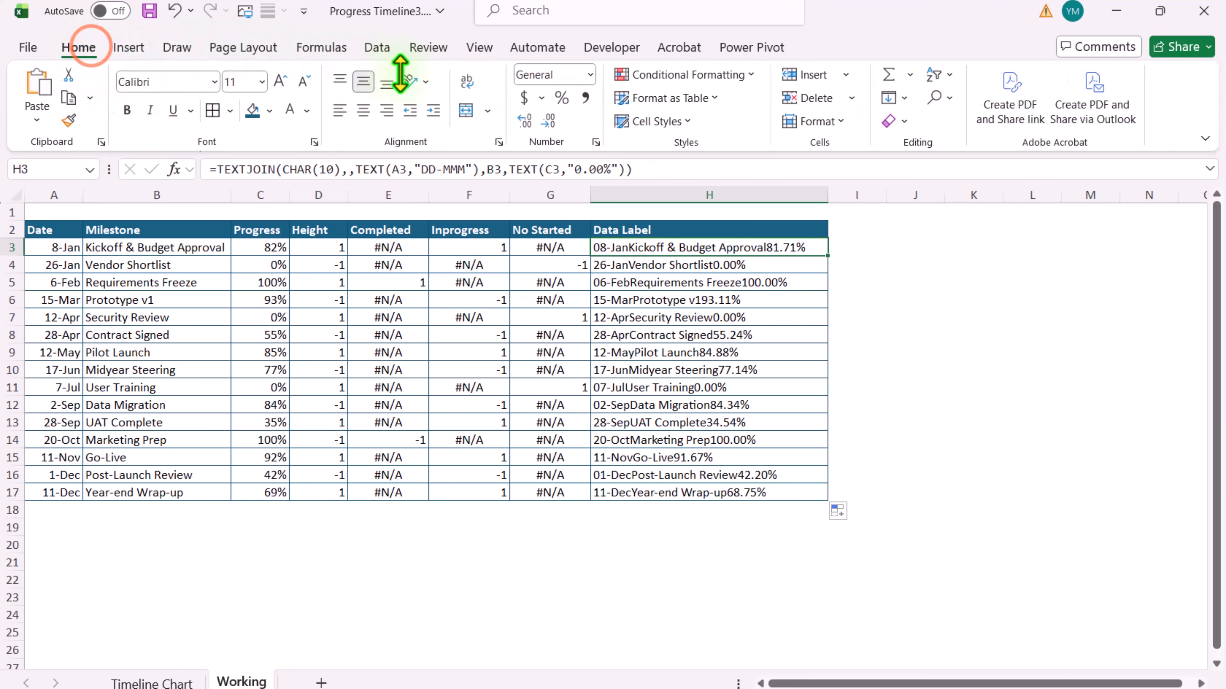
click(472, 83)
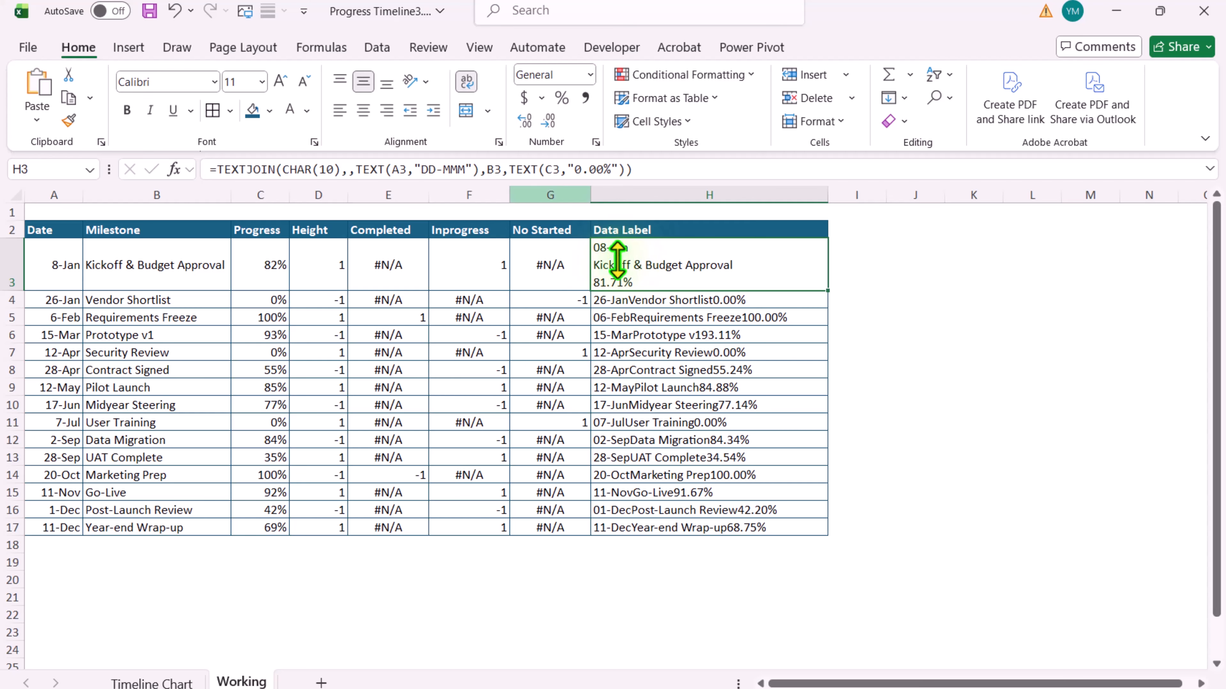
click(472, 85)
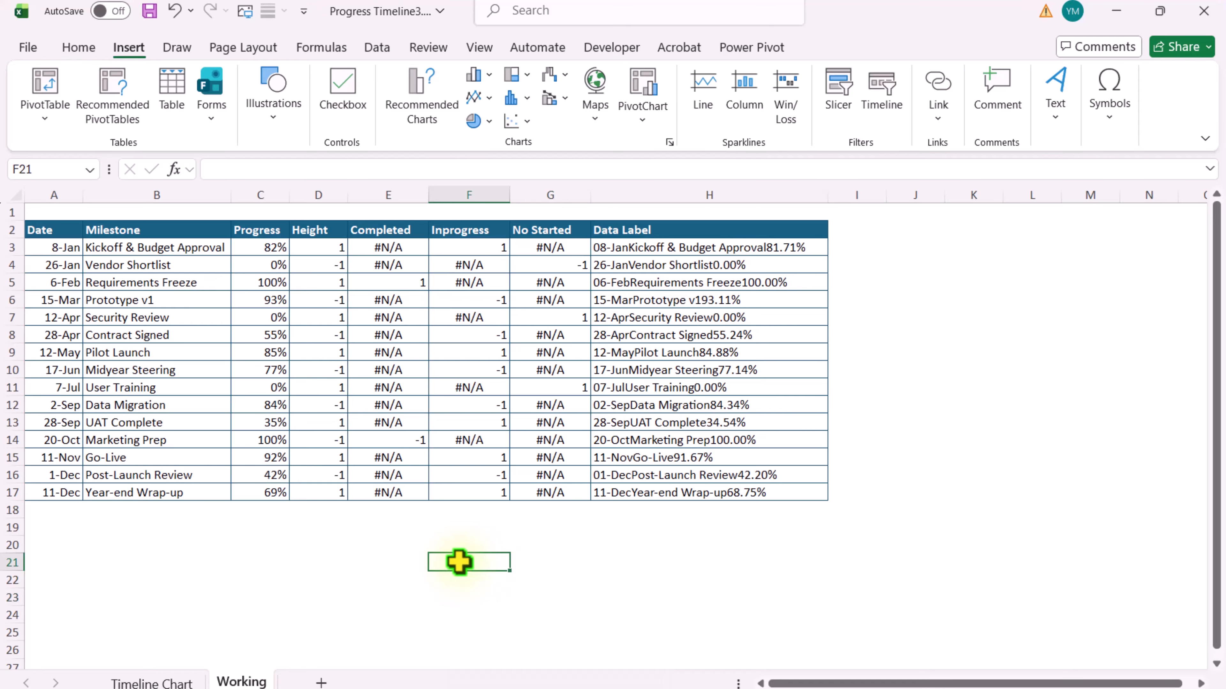
Insert a clustered column chart from the Date column A2:A17 and the Completed, Inprogress and No Started columns E2:G17
drag(48, 230, 63, 488)
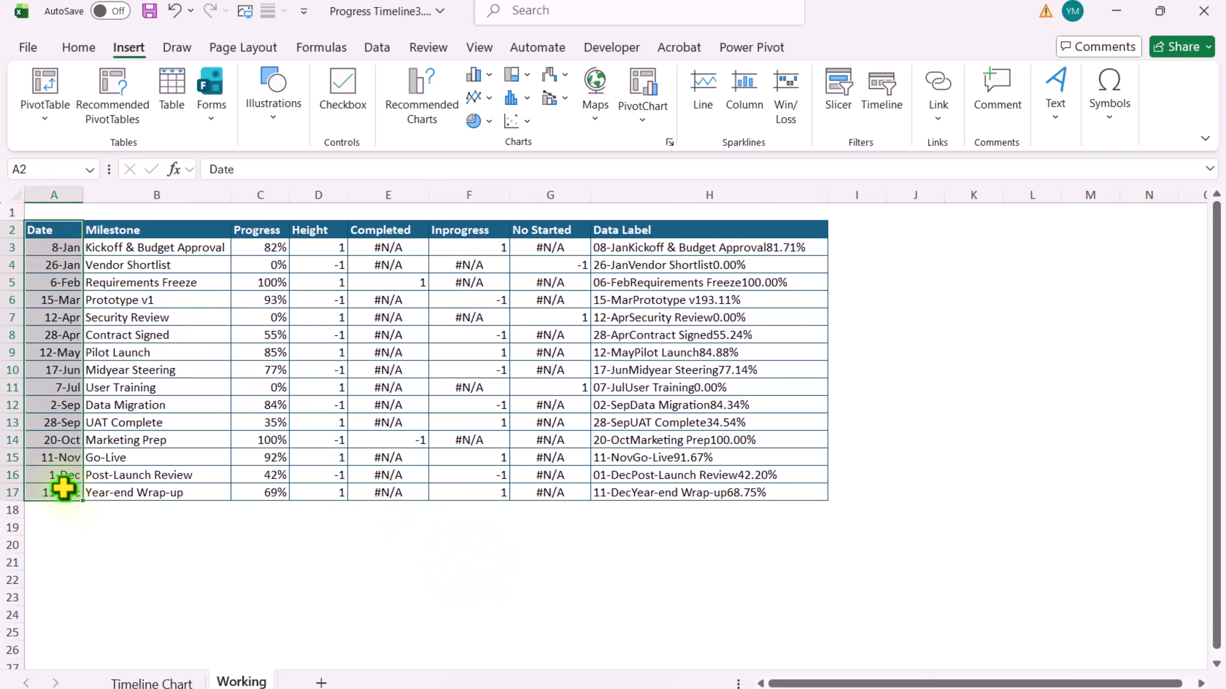
drag(372, 231, 539, 491)
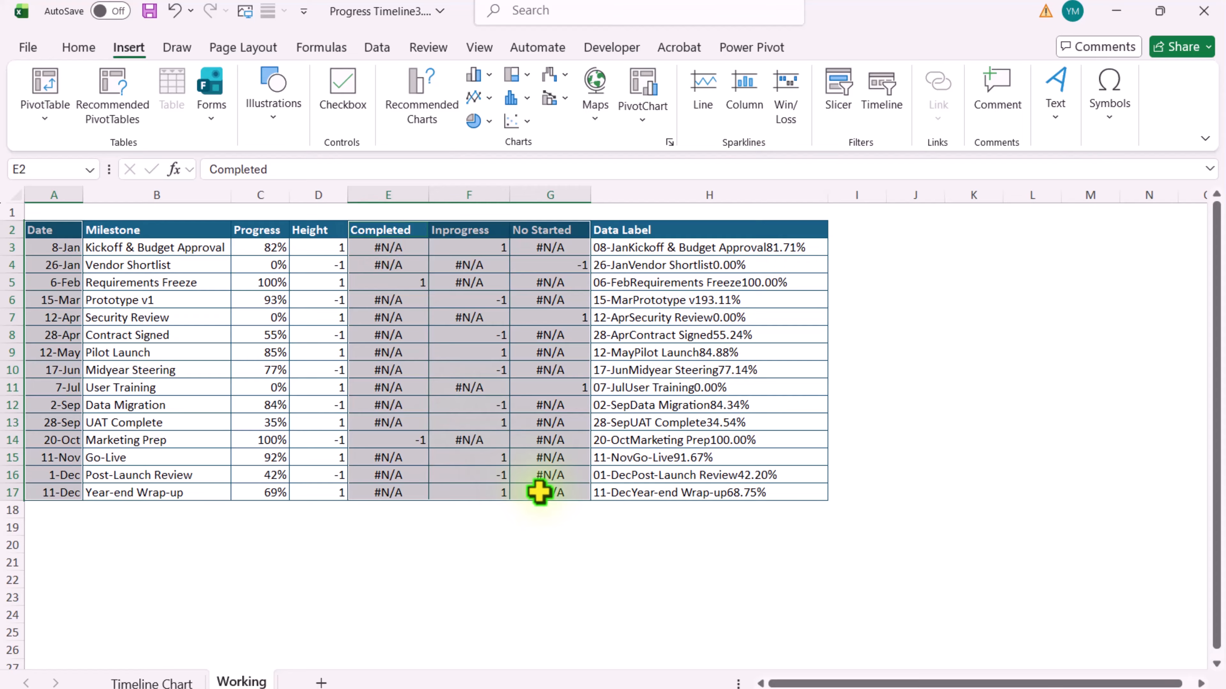
click(408, 116)
click(469, 123)
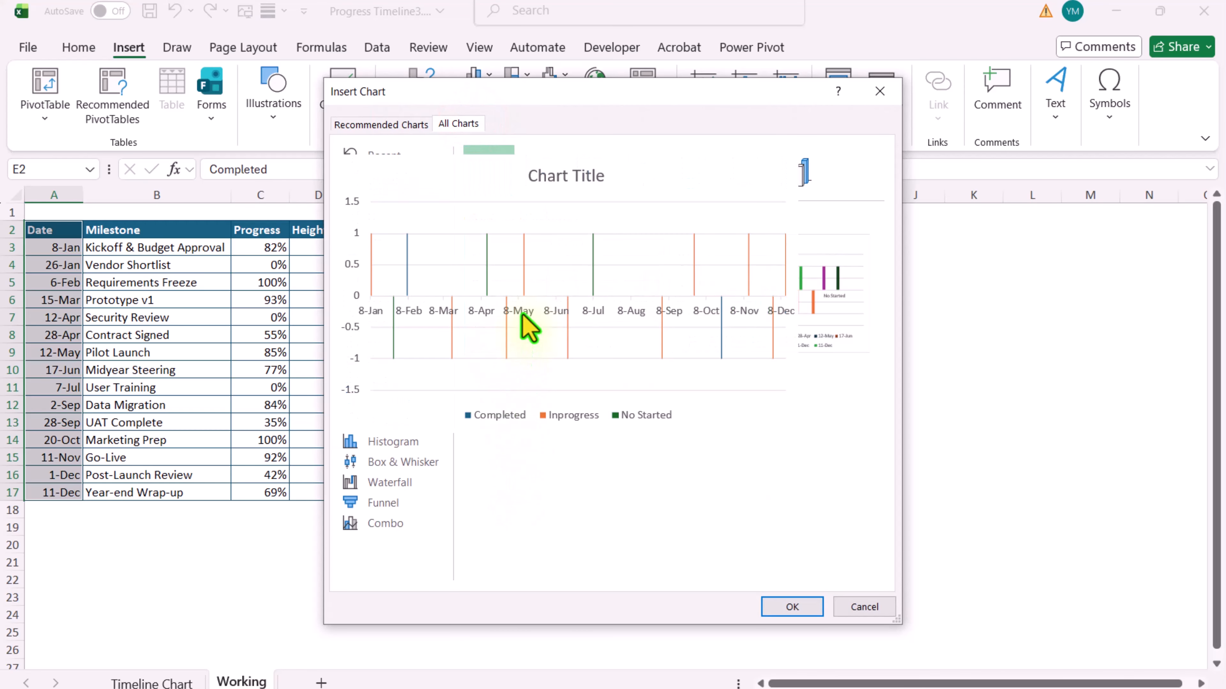
click(523, 312)
click(792, 607)
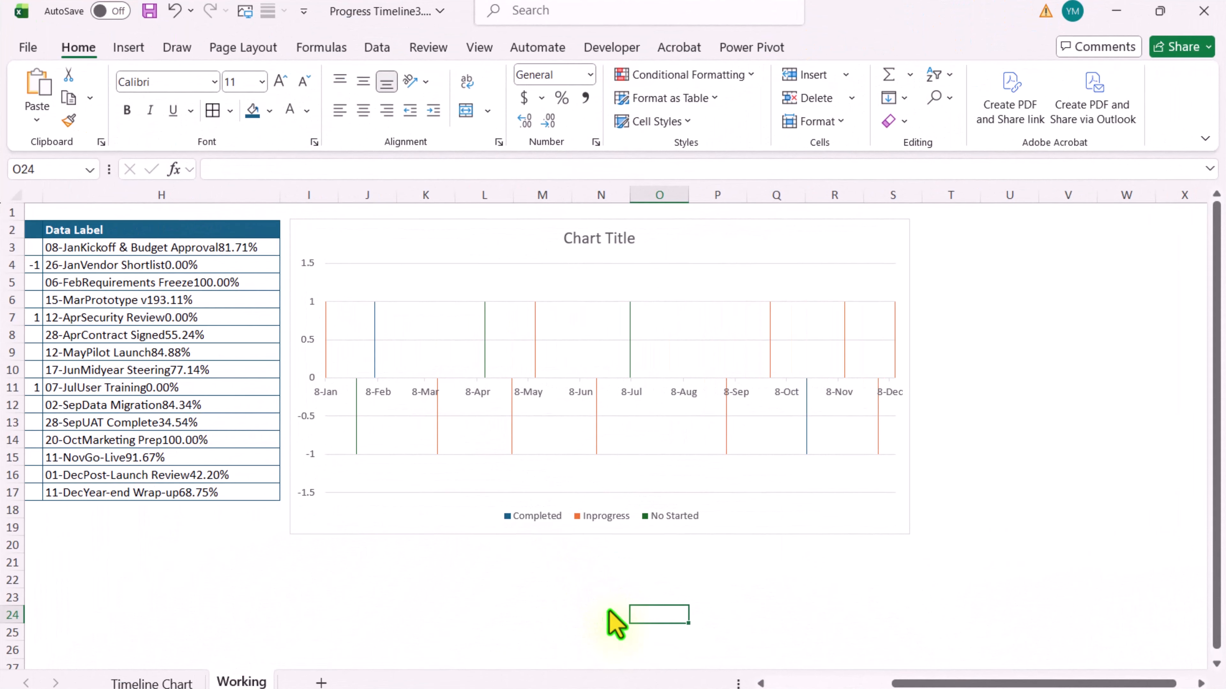
Change the chart's horizontal axis to a text axis and set its major tick marks to None
click(582, 394)
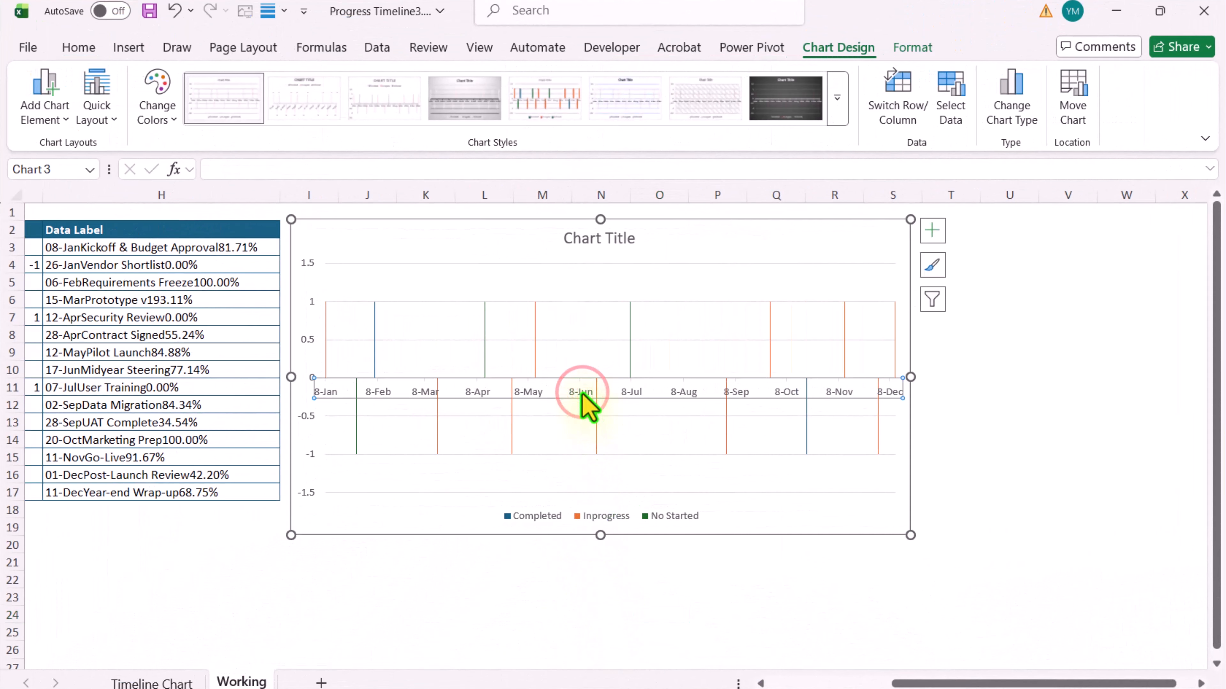
right_click(583, 396)
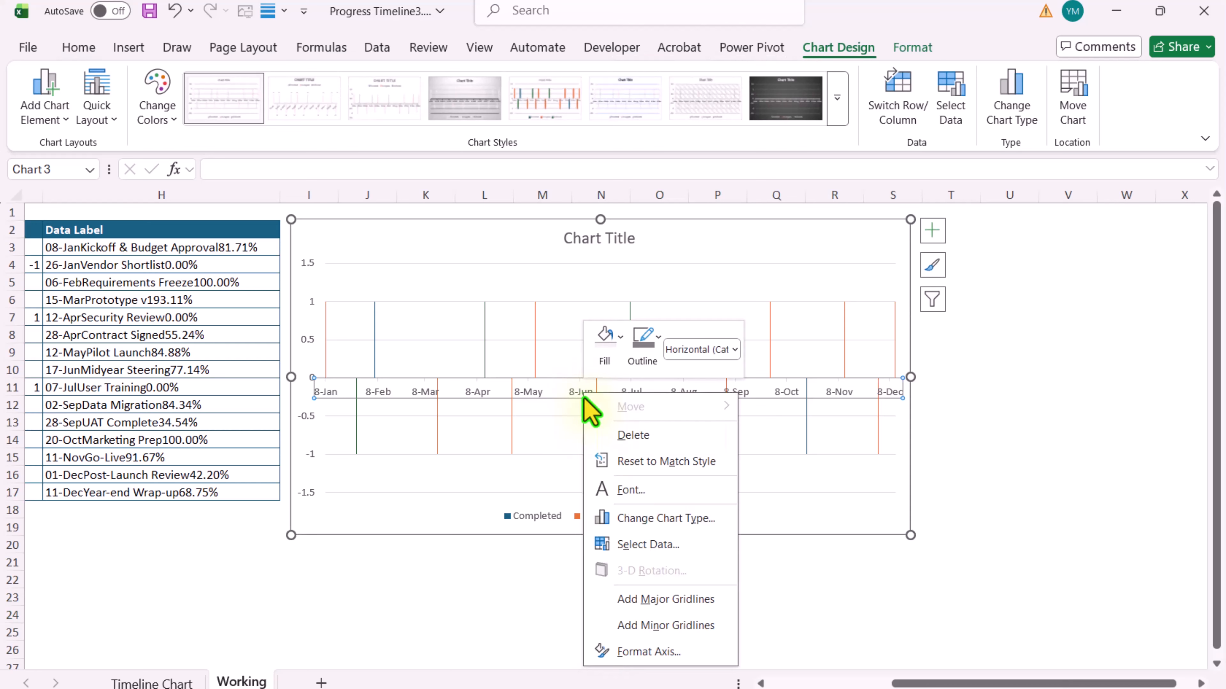
click(690, 655)
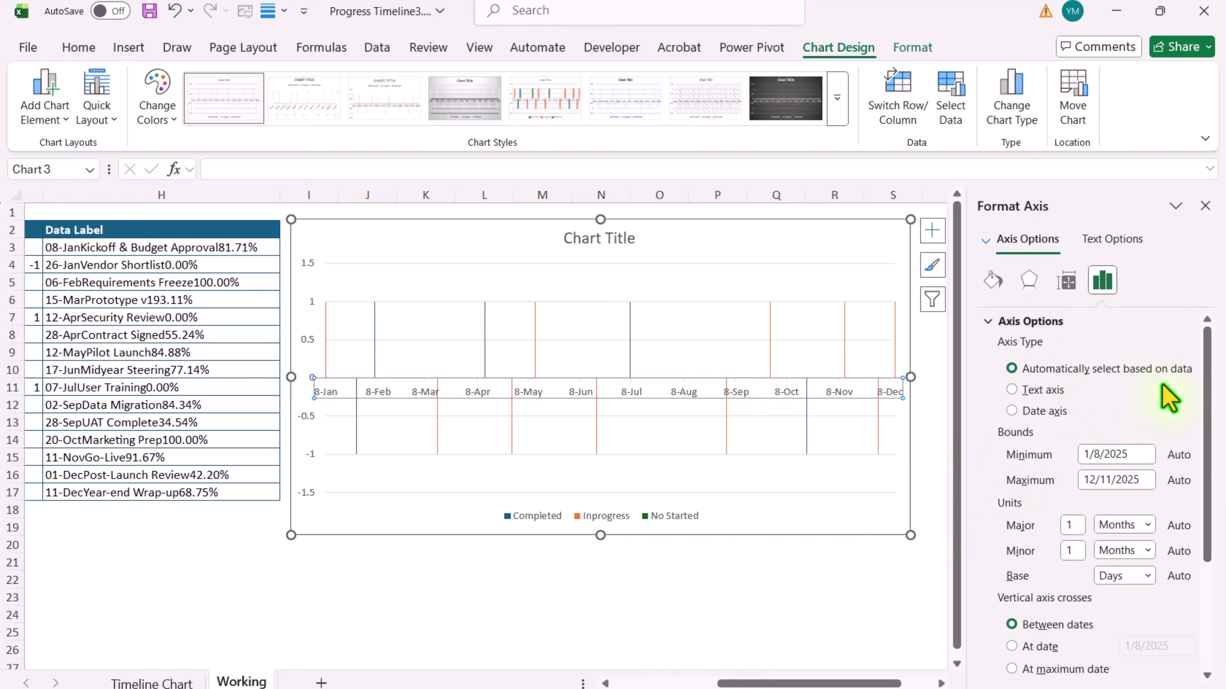
click(1051, 391)
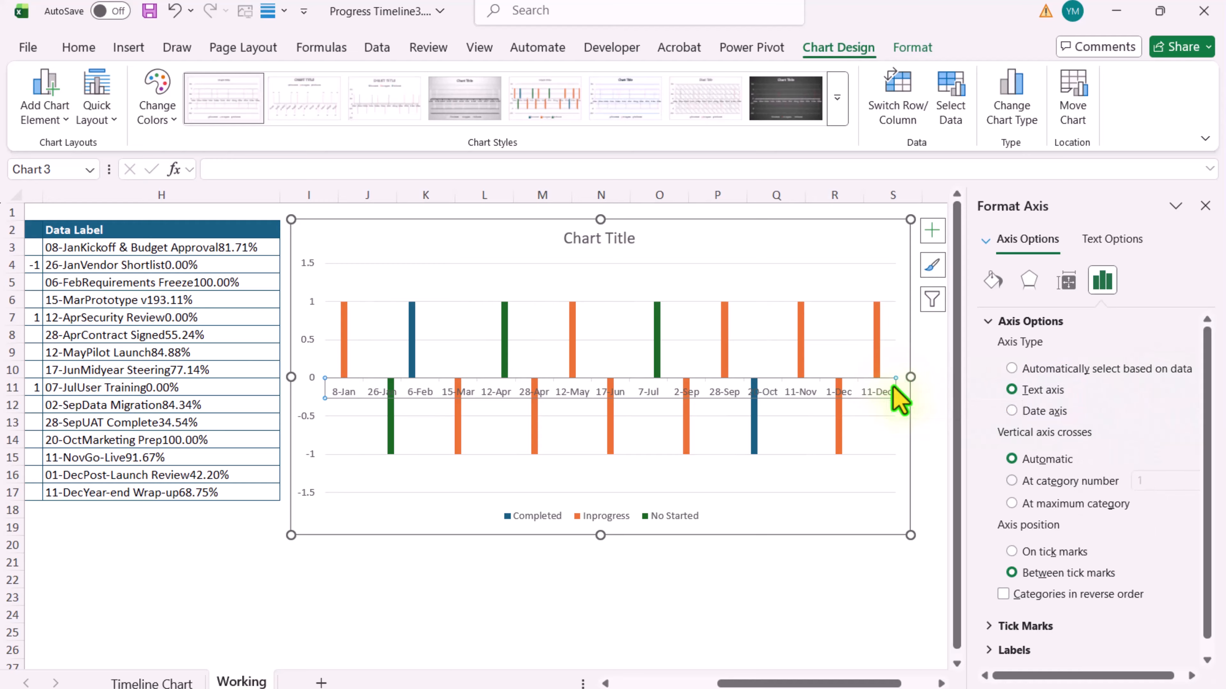
click(1025, 610)
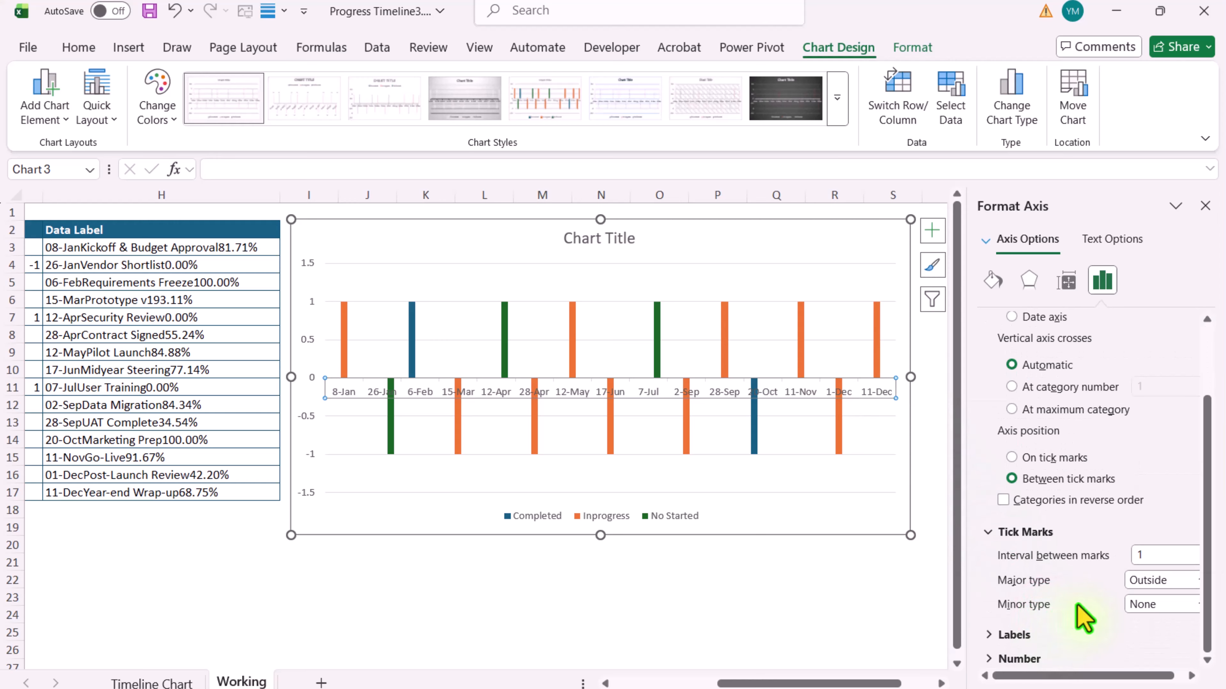
click(1142, 582)
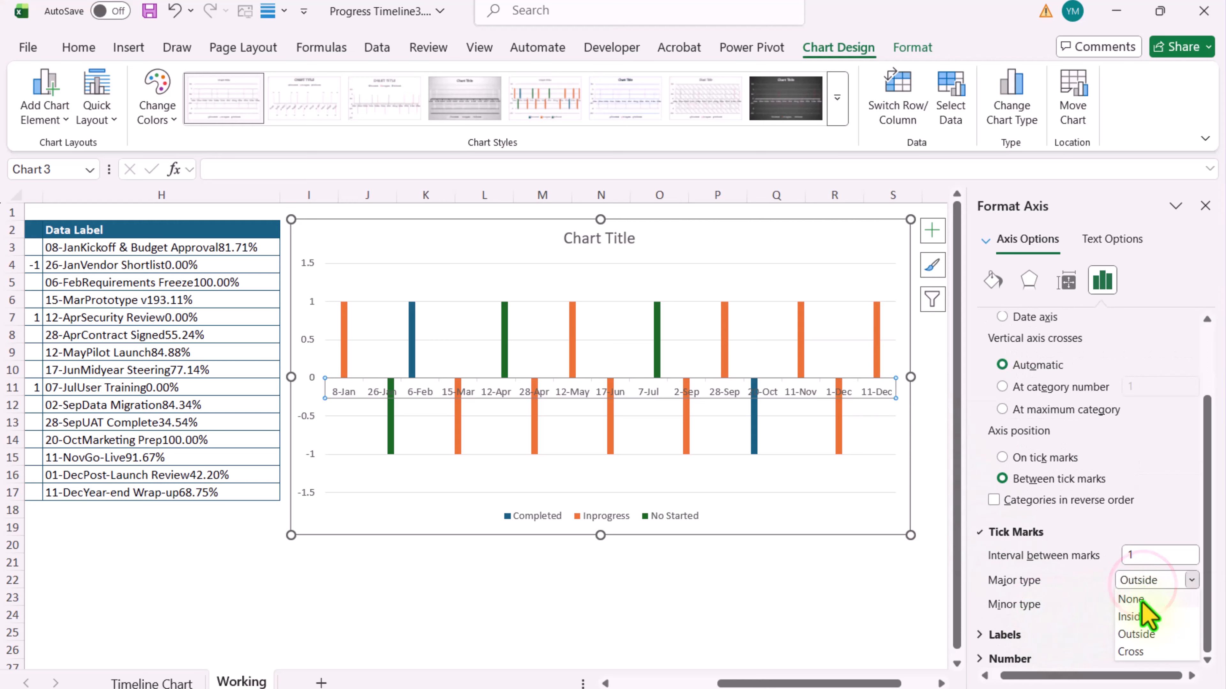
click(1140, 600)
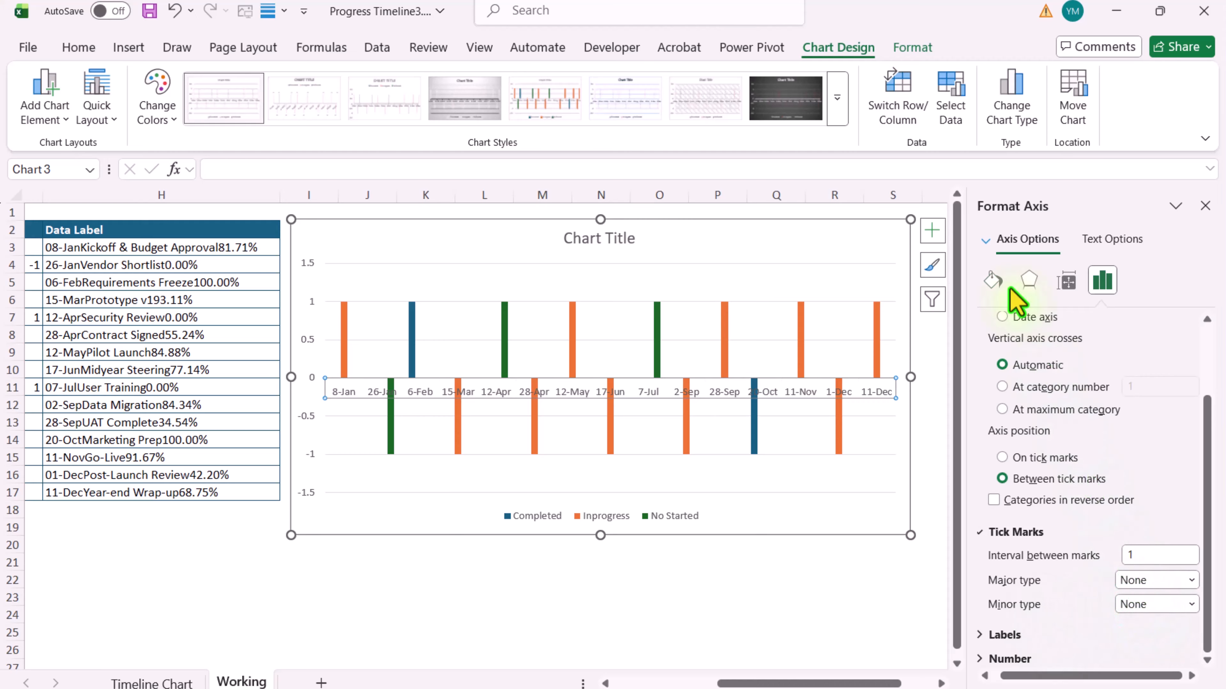
Hide the horizontal axis date labels by setting their text fill to No Fill
click(912, 48)
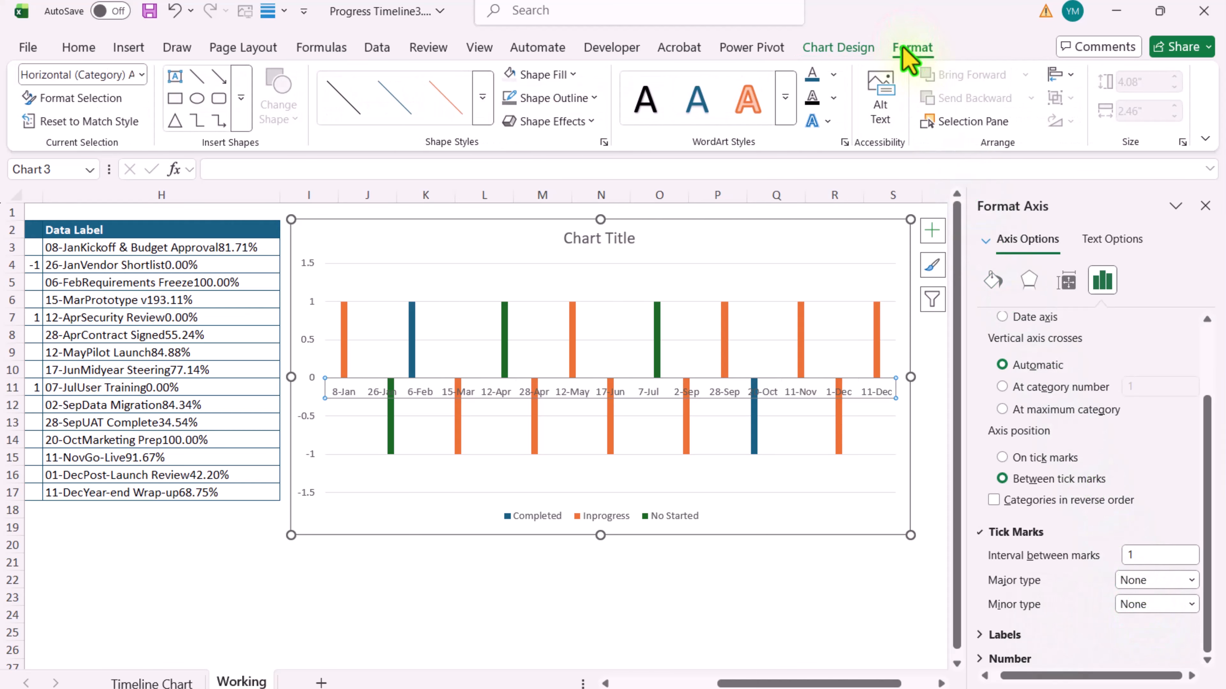
click(833, 73)
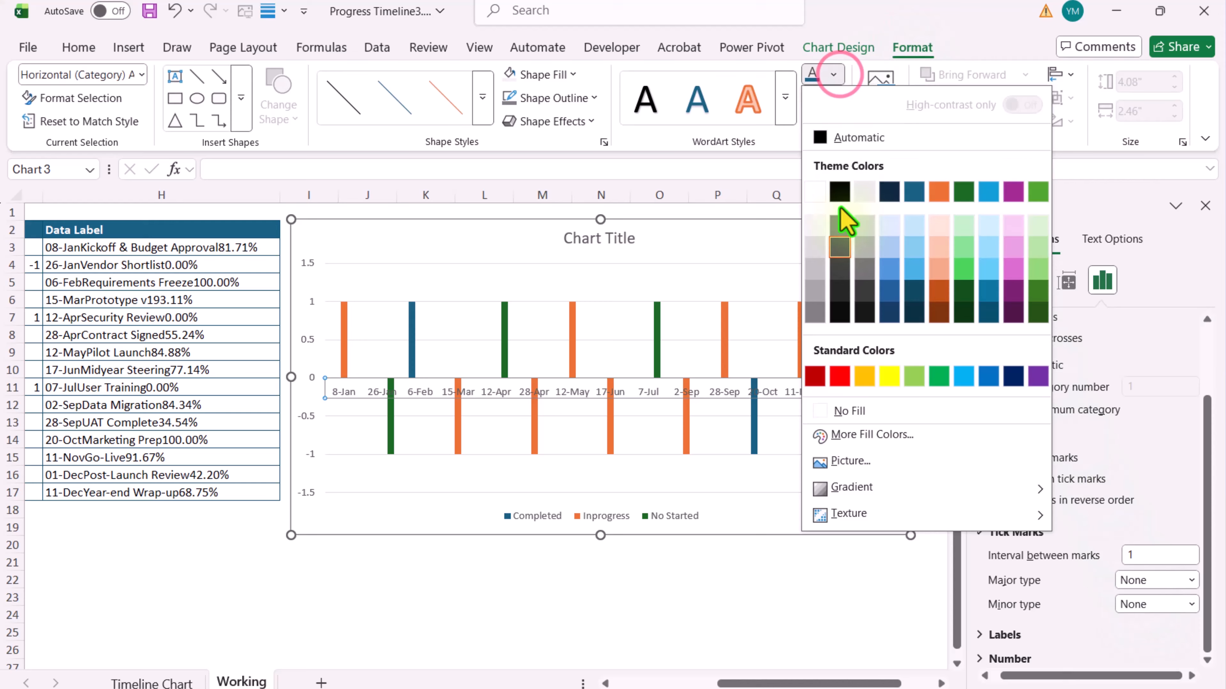
click(845, 414)
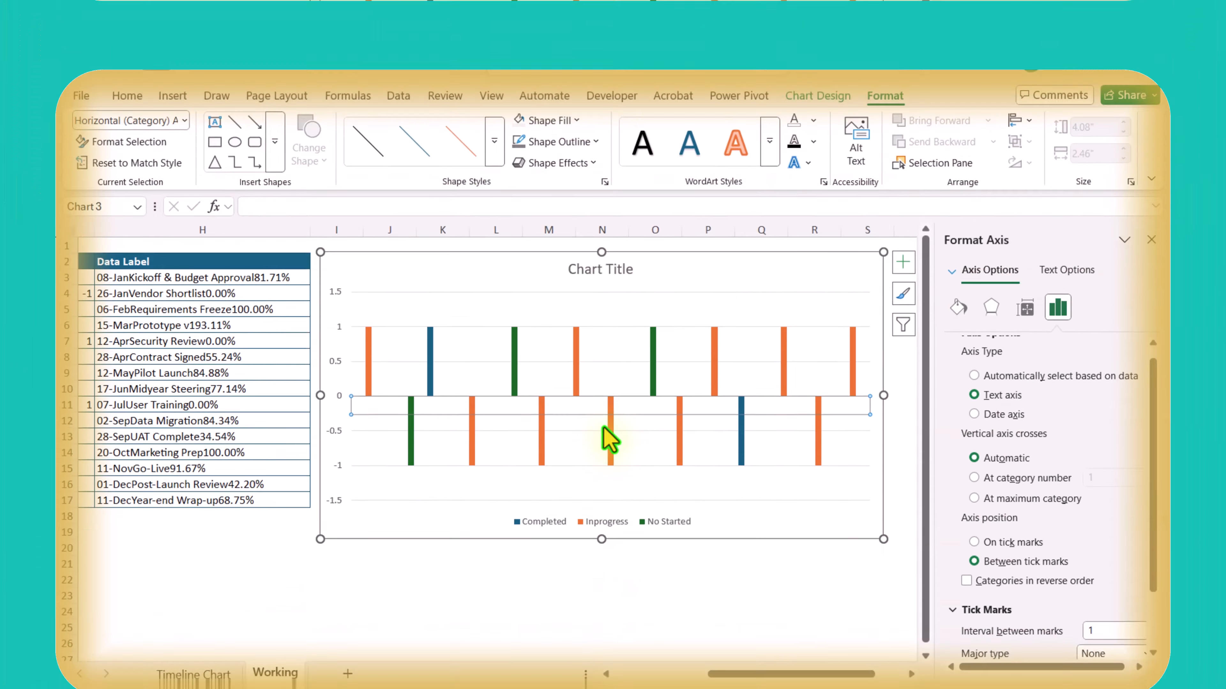
Remove the gridlines, the primary vertical axis and the legend from the chart
click(907, 266)
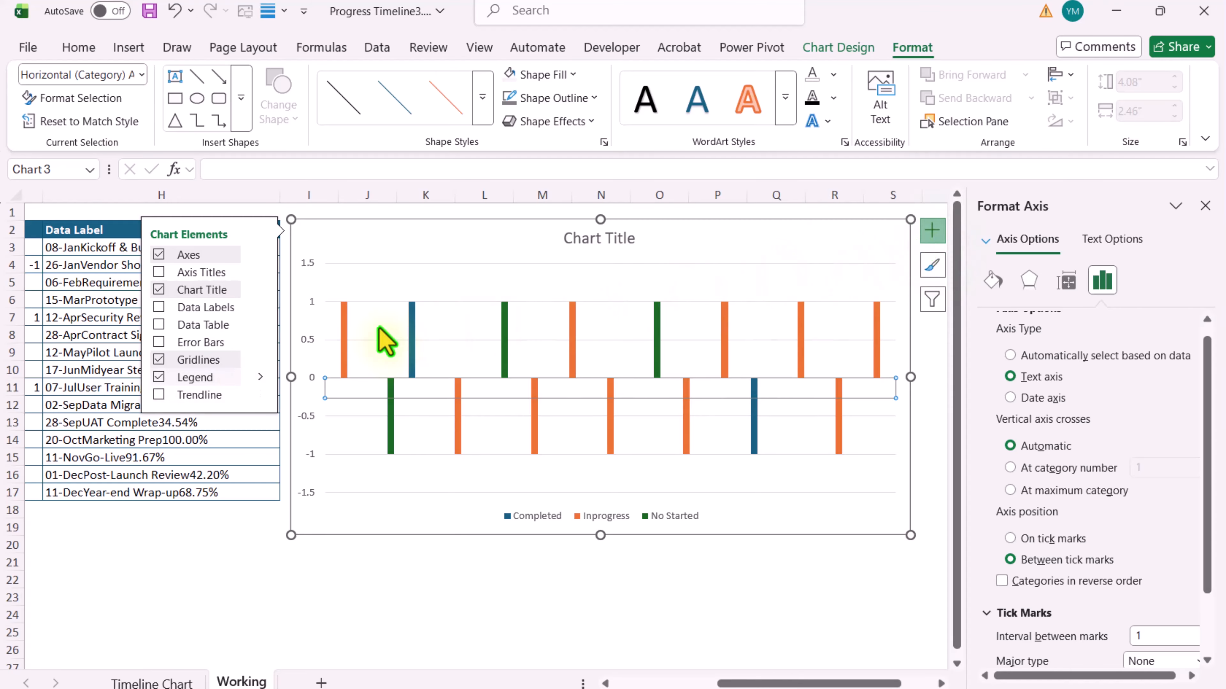
click(159, 360)
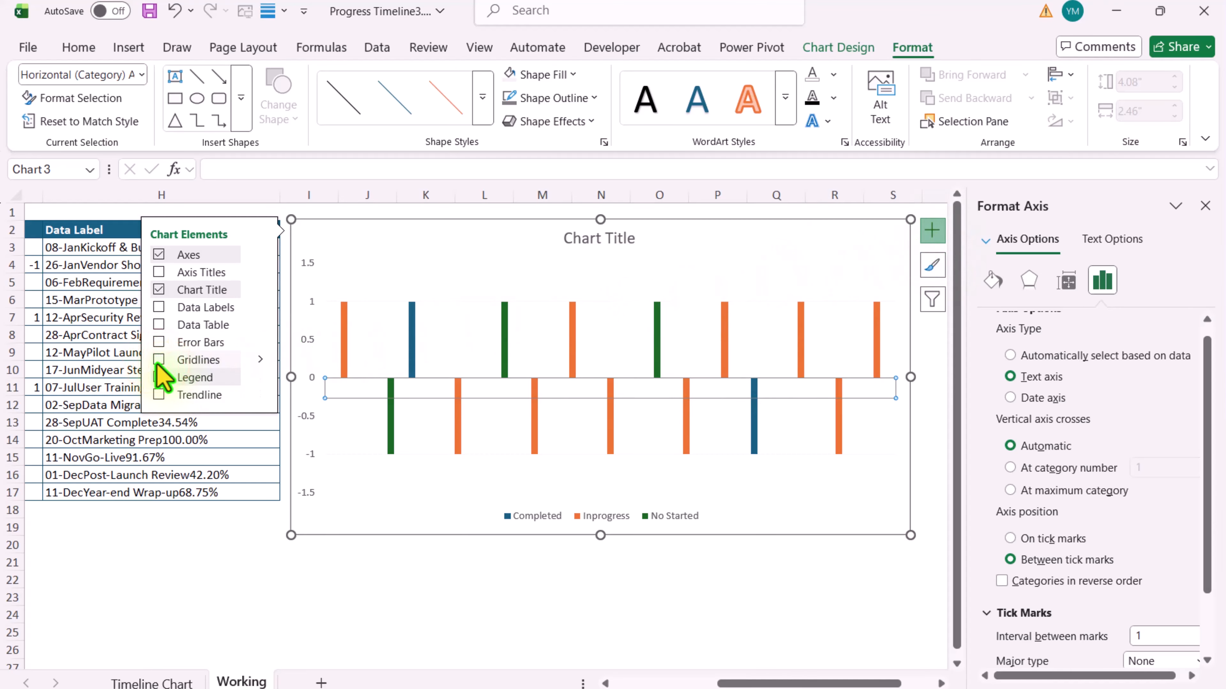
click(257, 258)
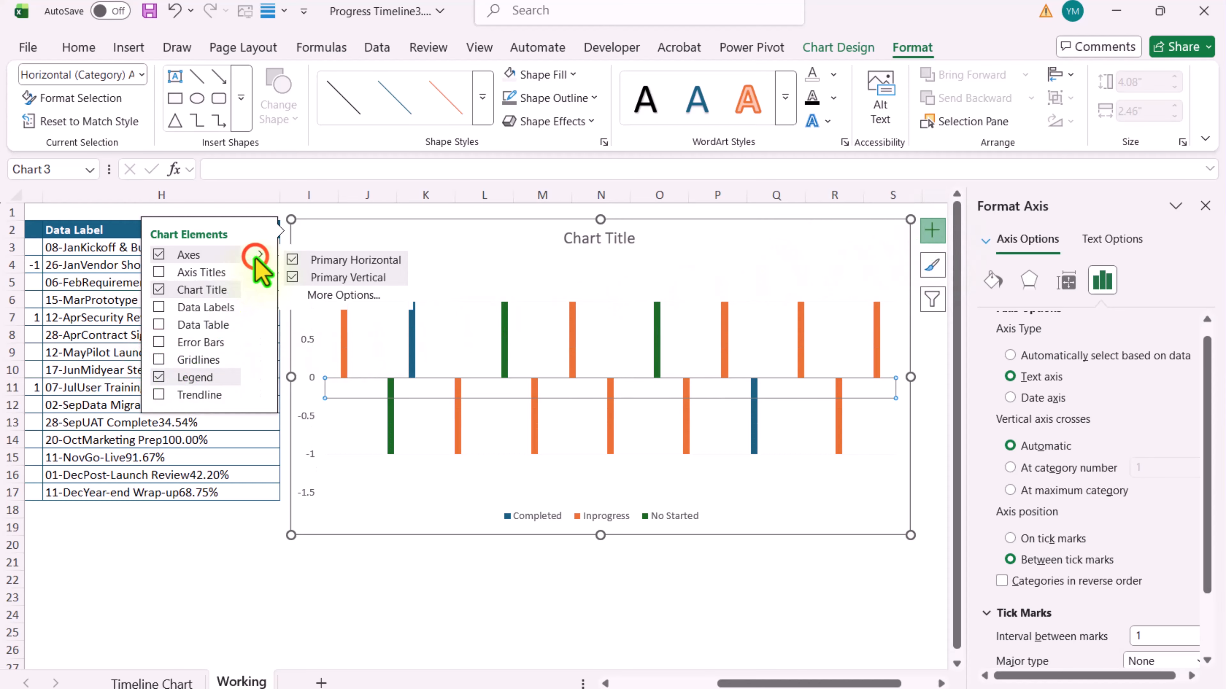
click(293, 277)
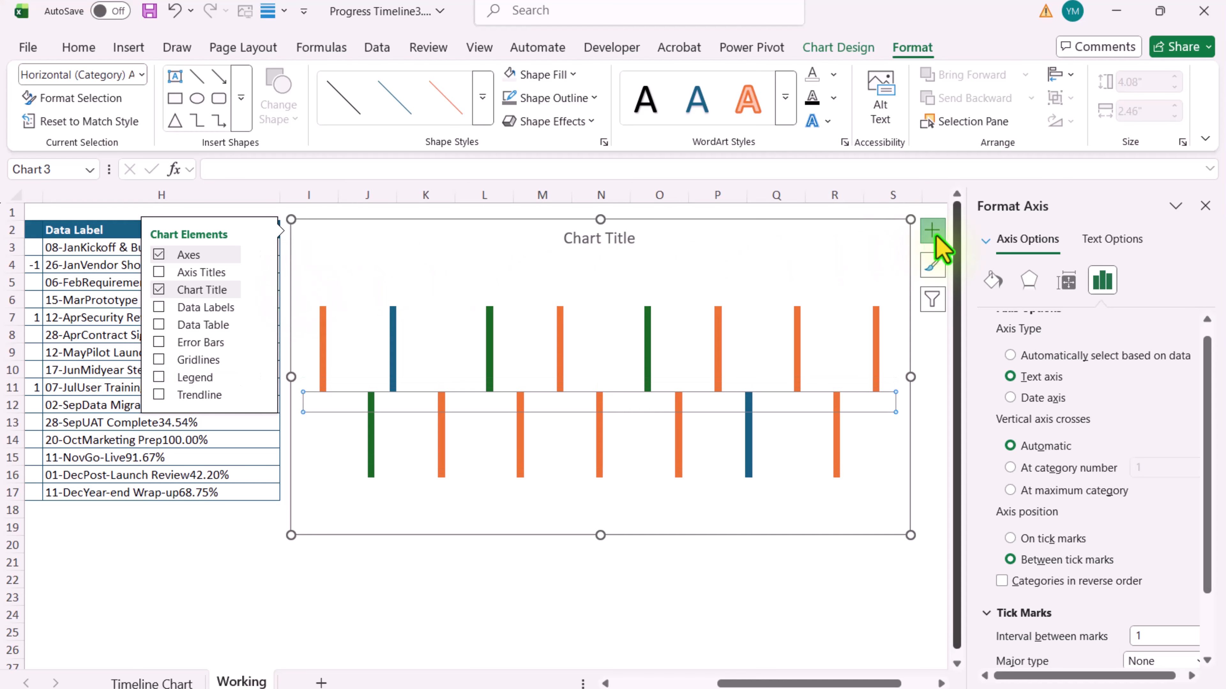
click(934, 232)
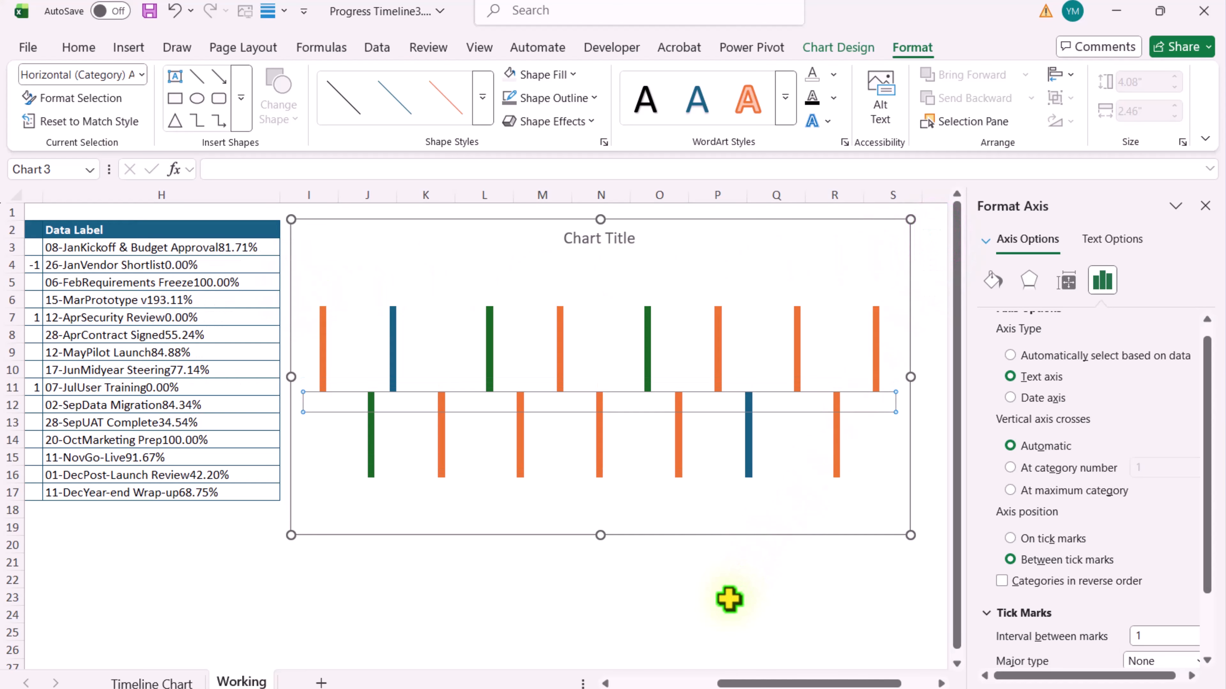
click(729, 597)
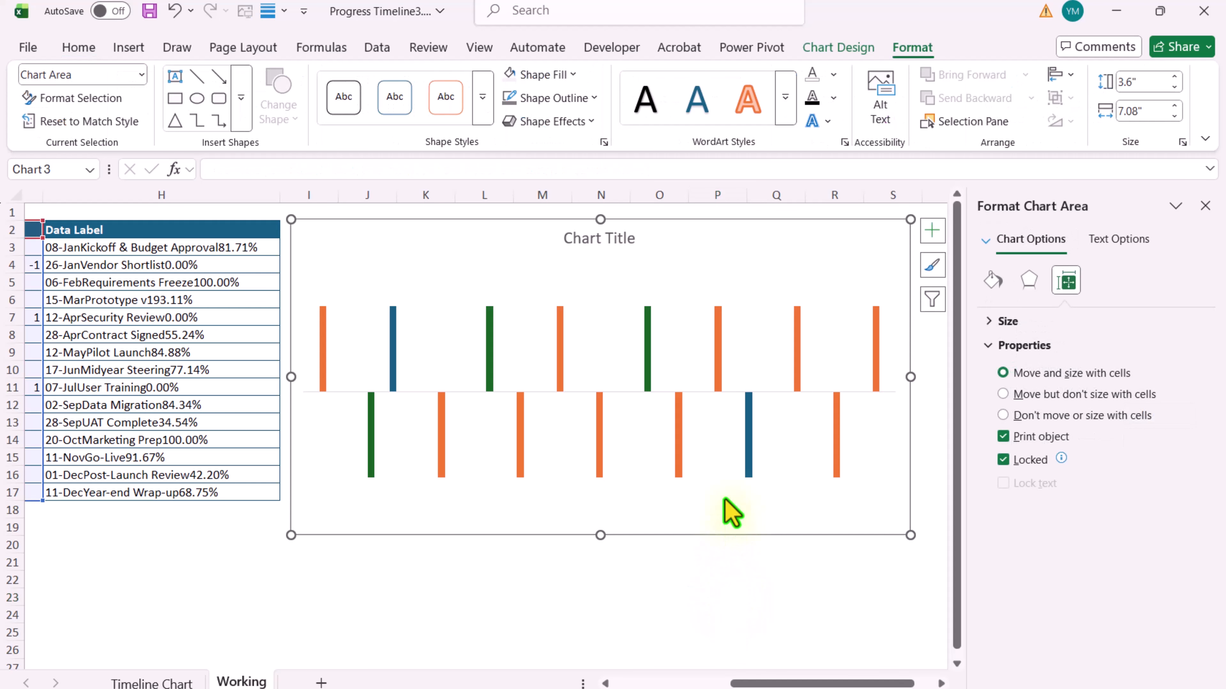
Set the shape fill of the Inprogress, No Started and Completed series columns to No Fill
click(719, 361)
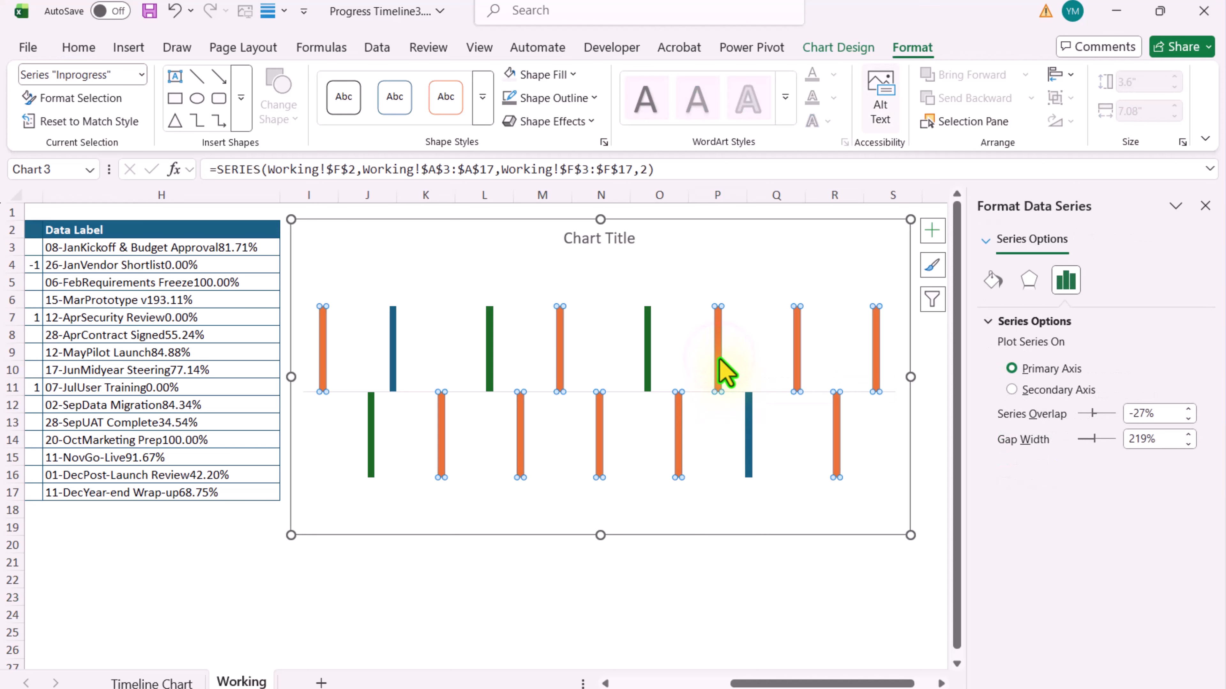
click(573, 75)
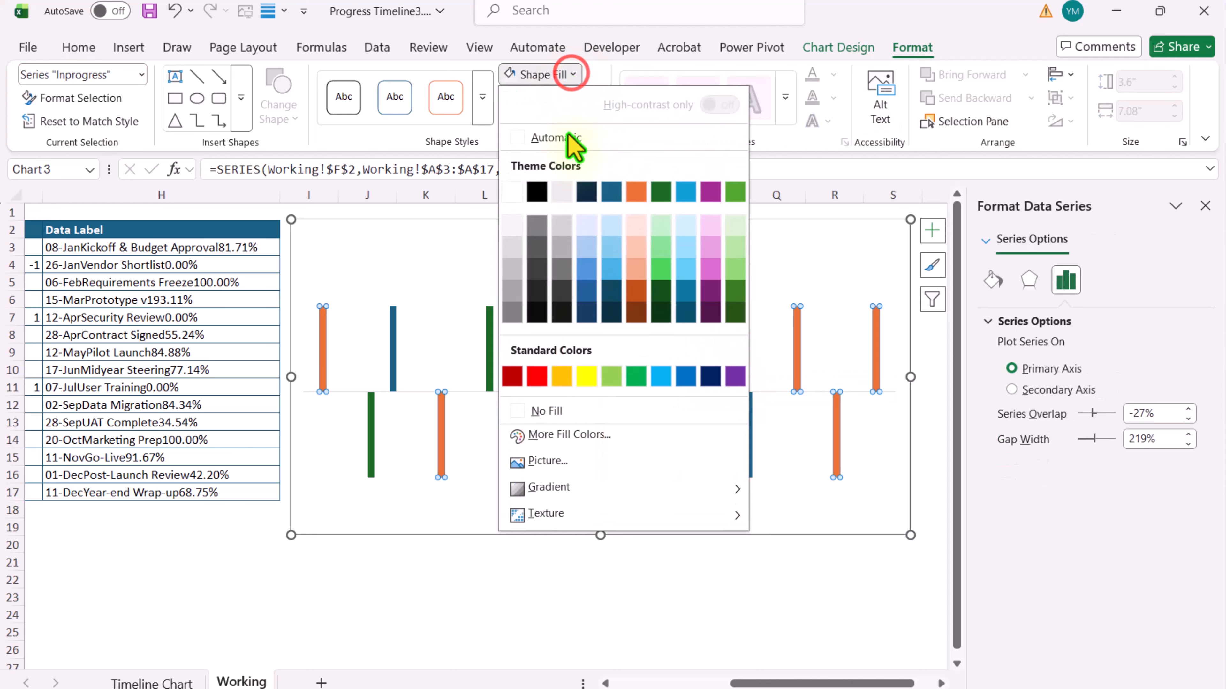
click(548, 413)
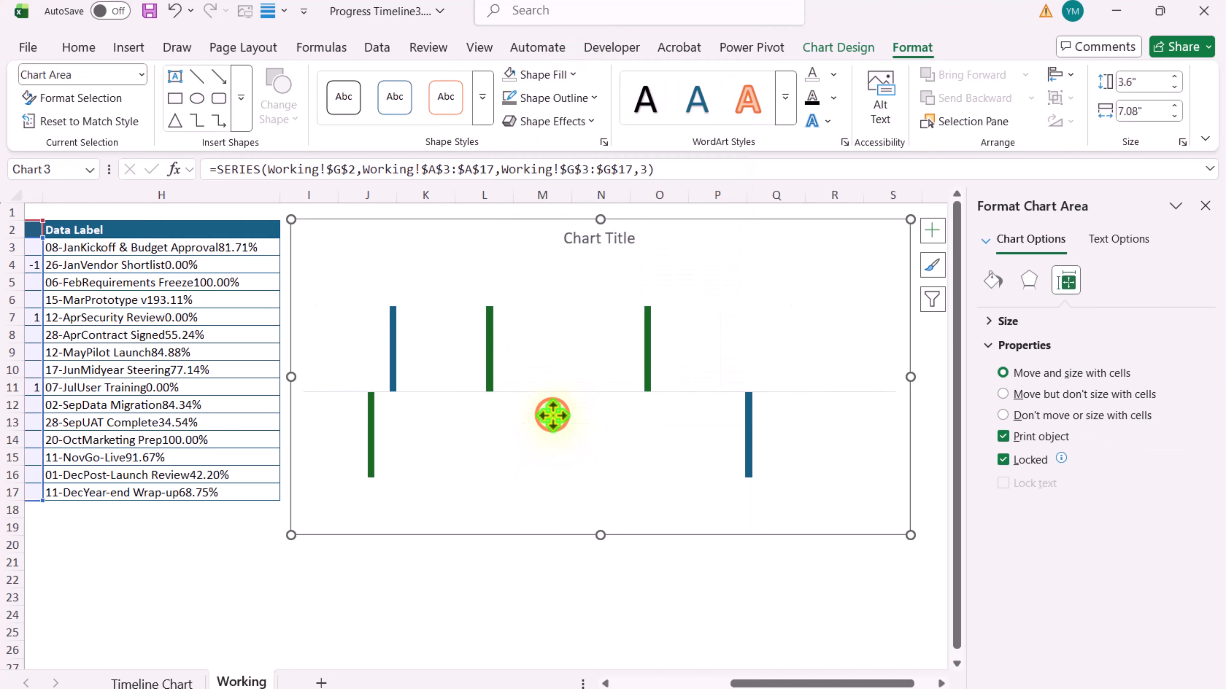
click(490, 331)
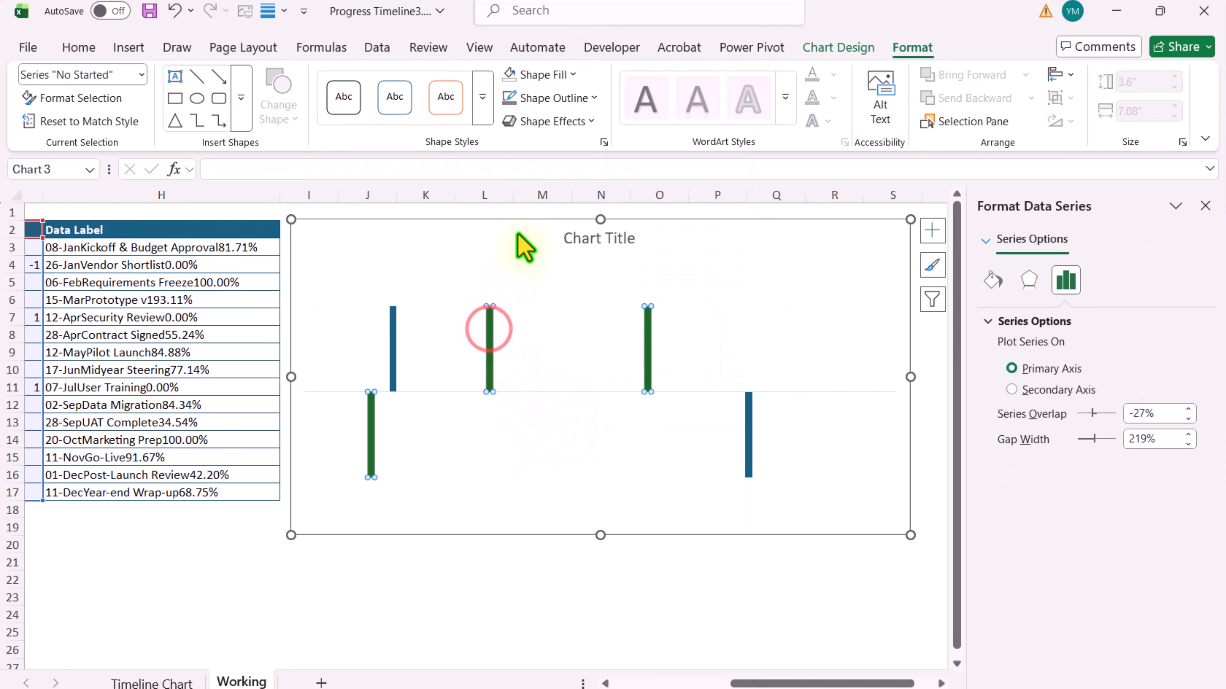
click(573, 75)
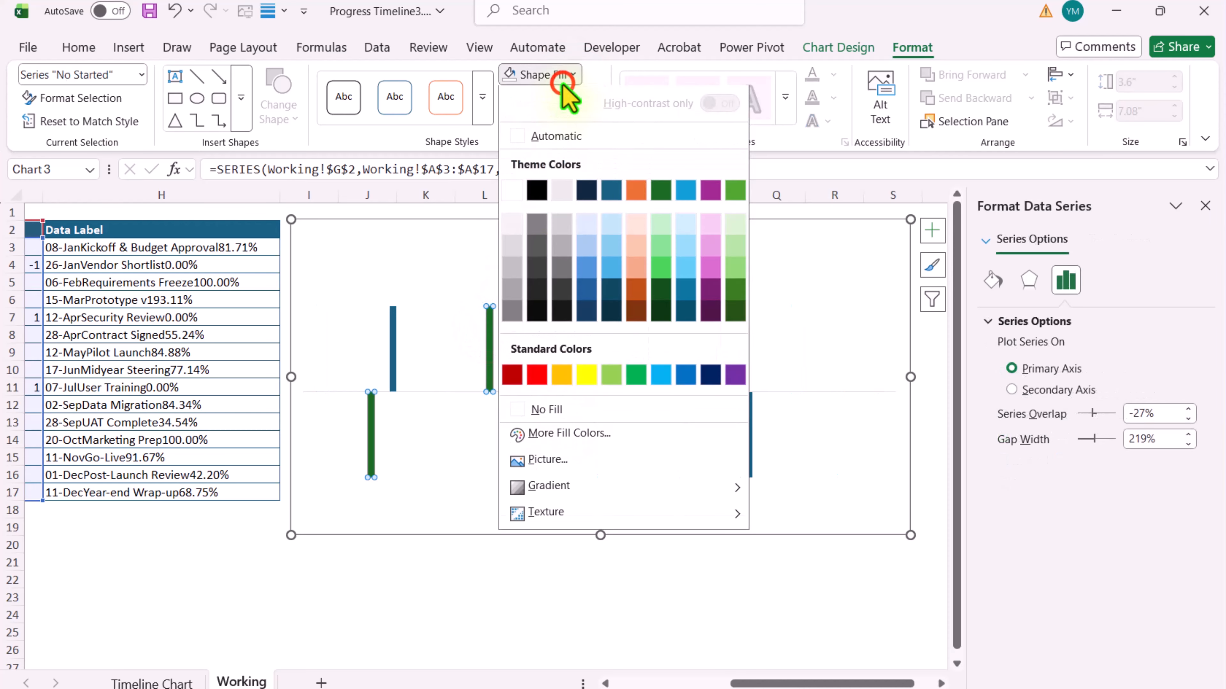
click(544, 411)
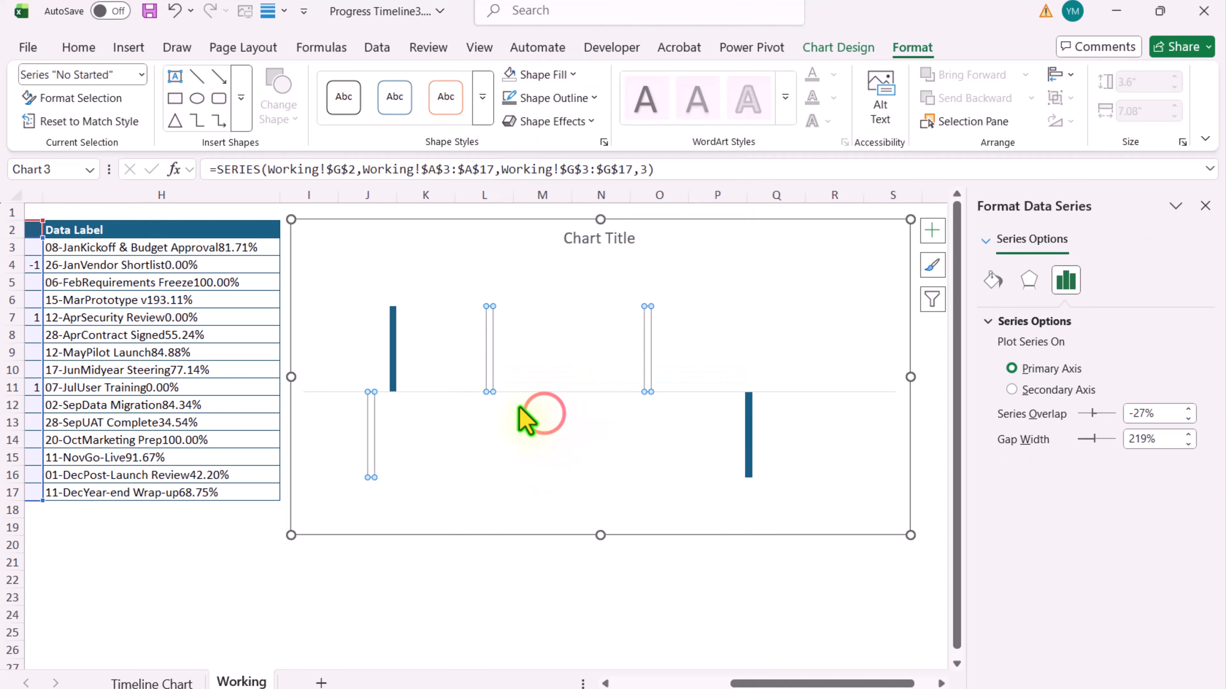
click(394, 367)
click(545, 76)
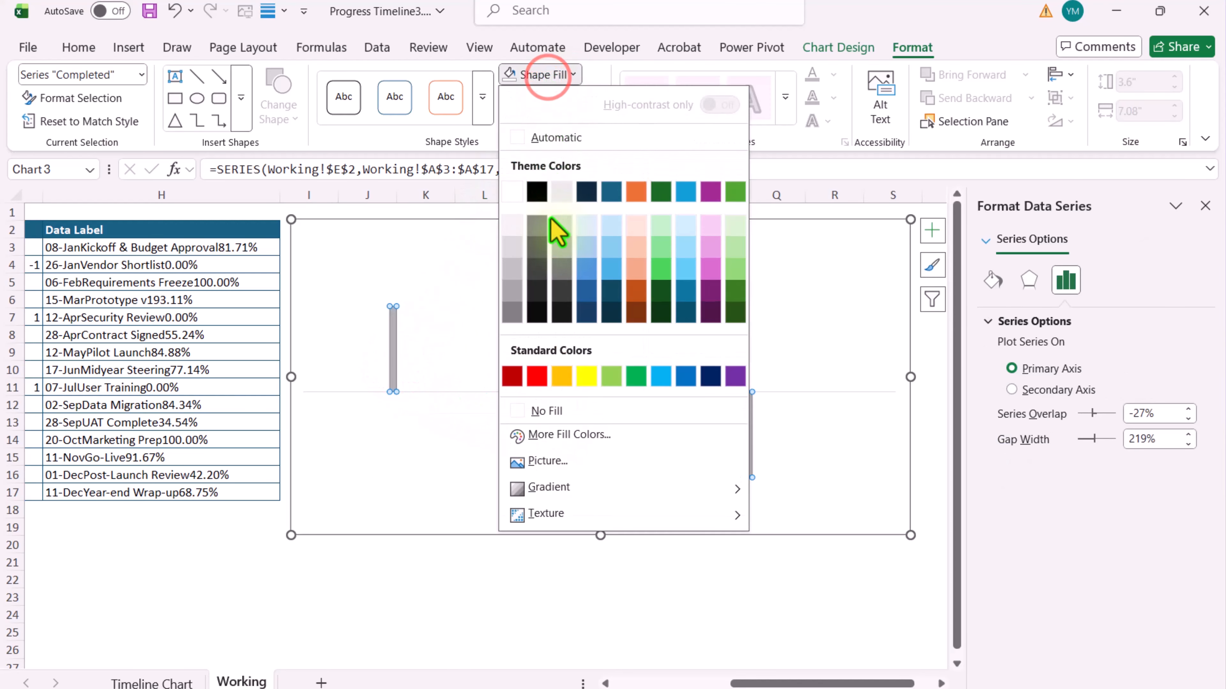
click(550, 411)
click(321, 236)
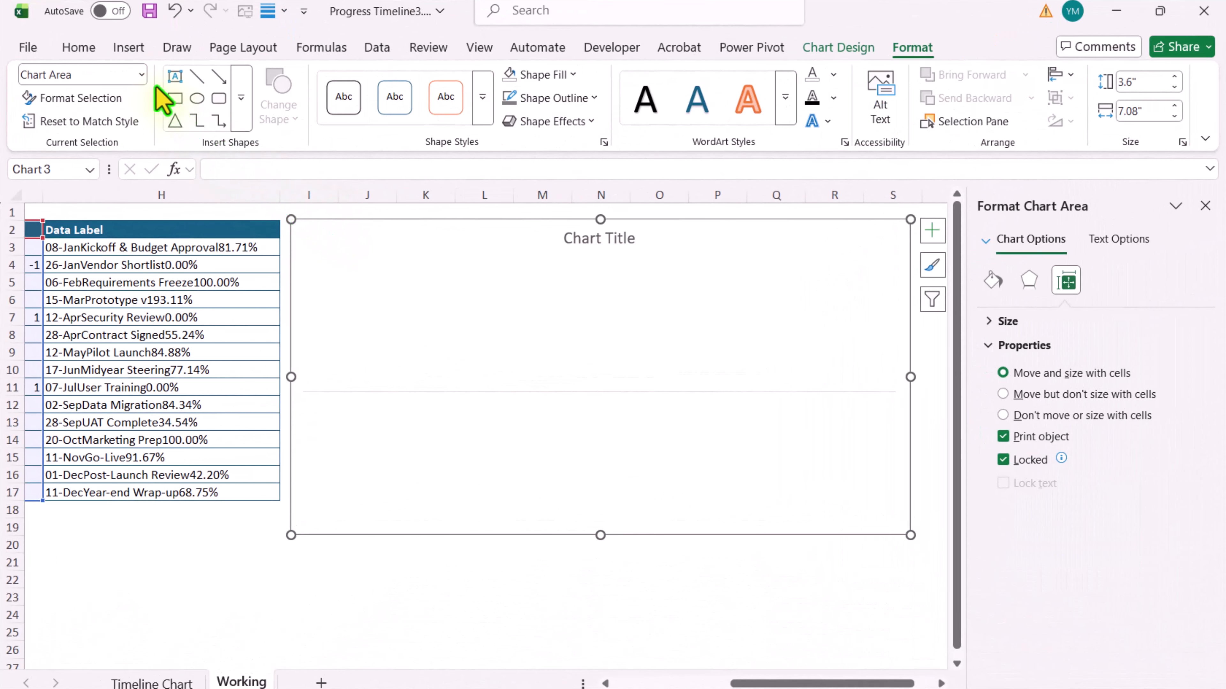
Select the invisible Completed series in the chart and add error bars to it
click(141, 74)
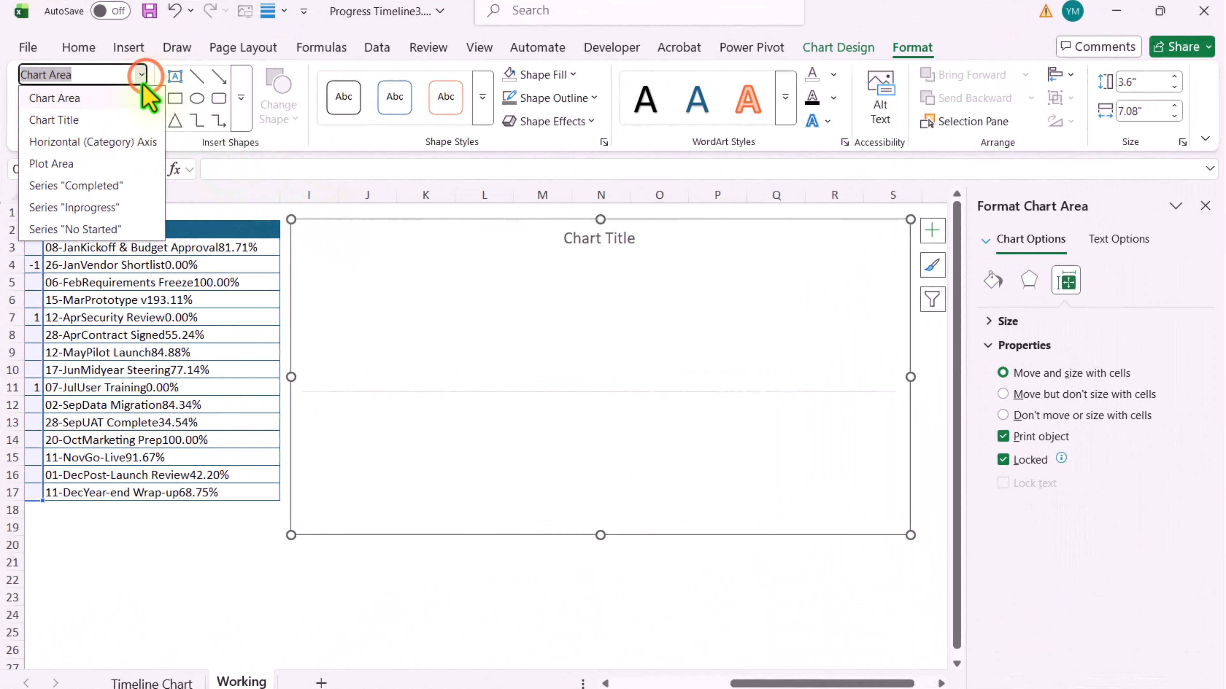
click(85, 186)
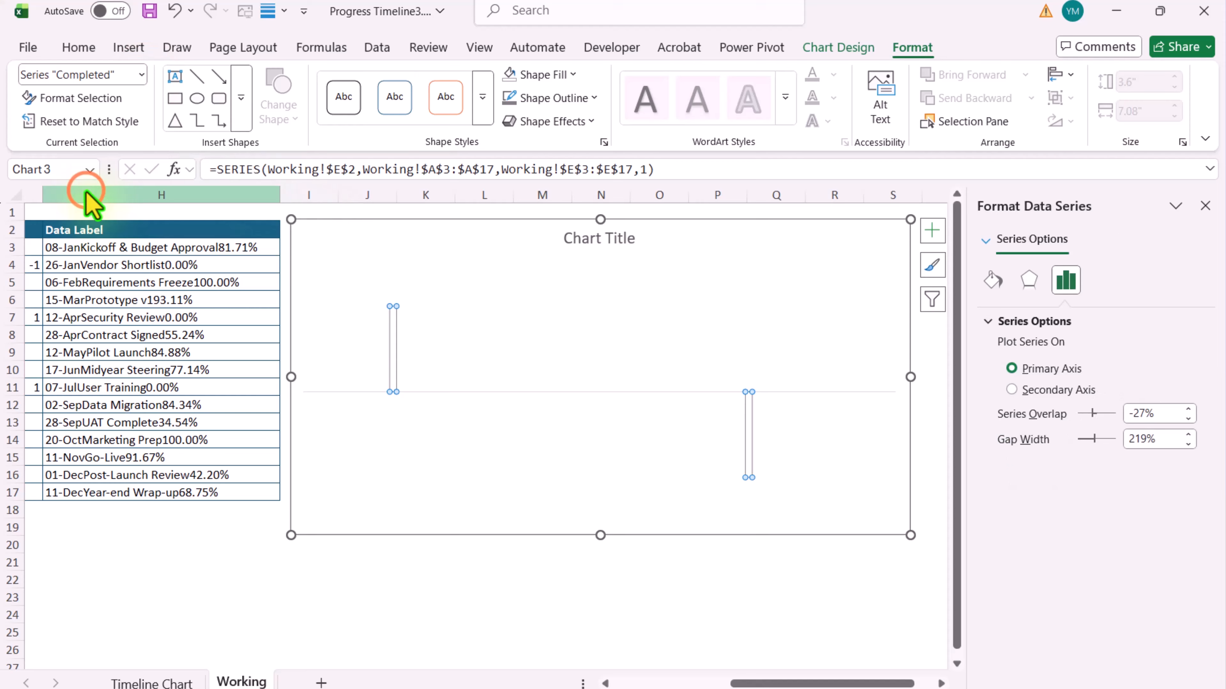
click(932, 232)
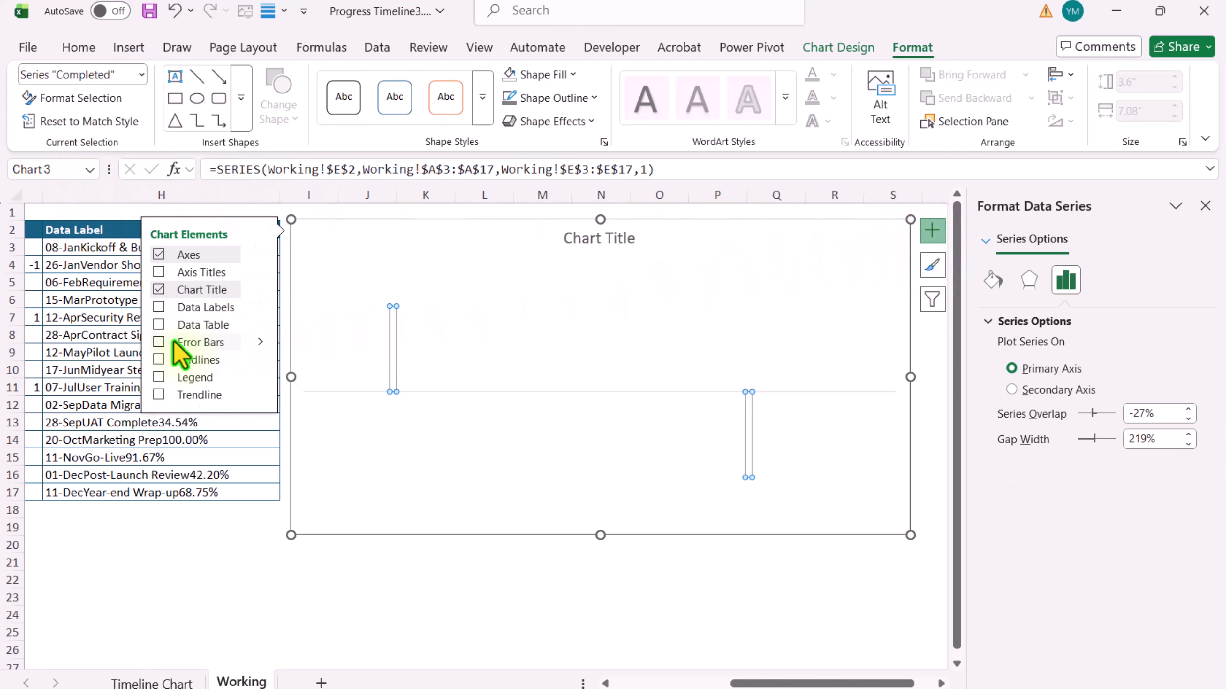
click(160, 341)
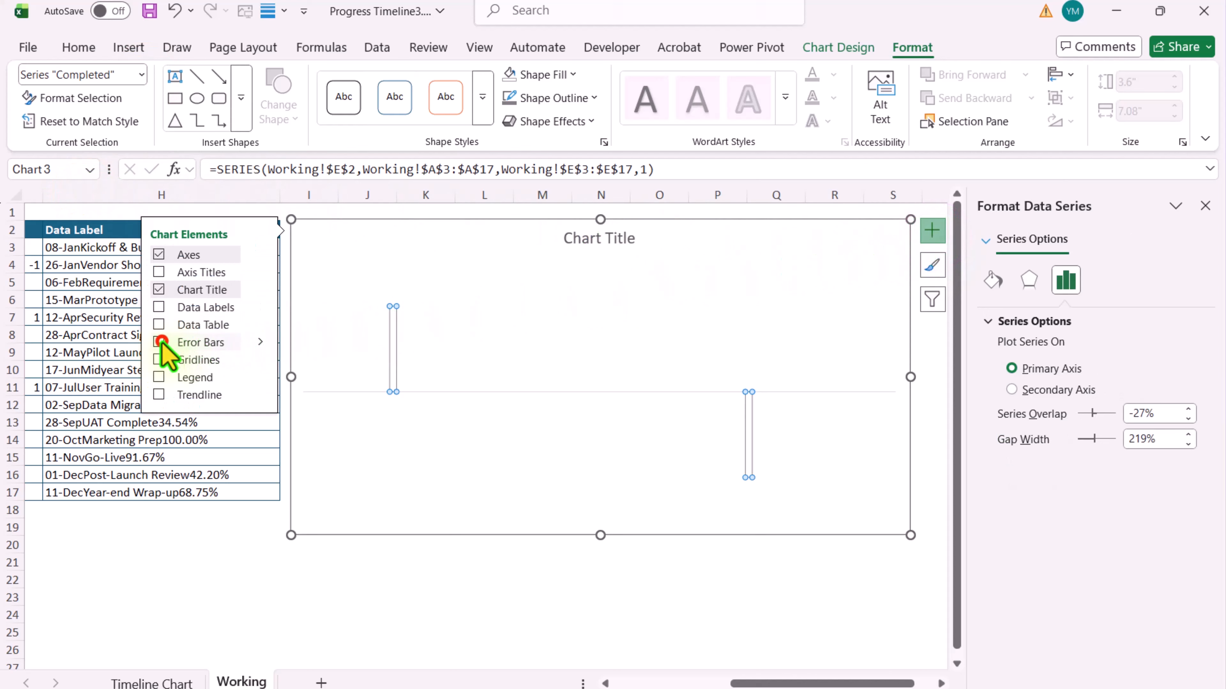
Set the Completed series' error bars to Minus direction, No Cap and a 100% error amount
click(255, 341)
click(303, 416)
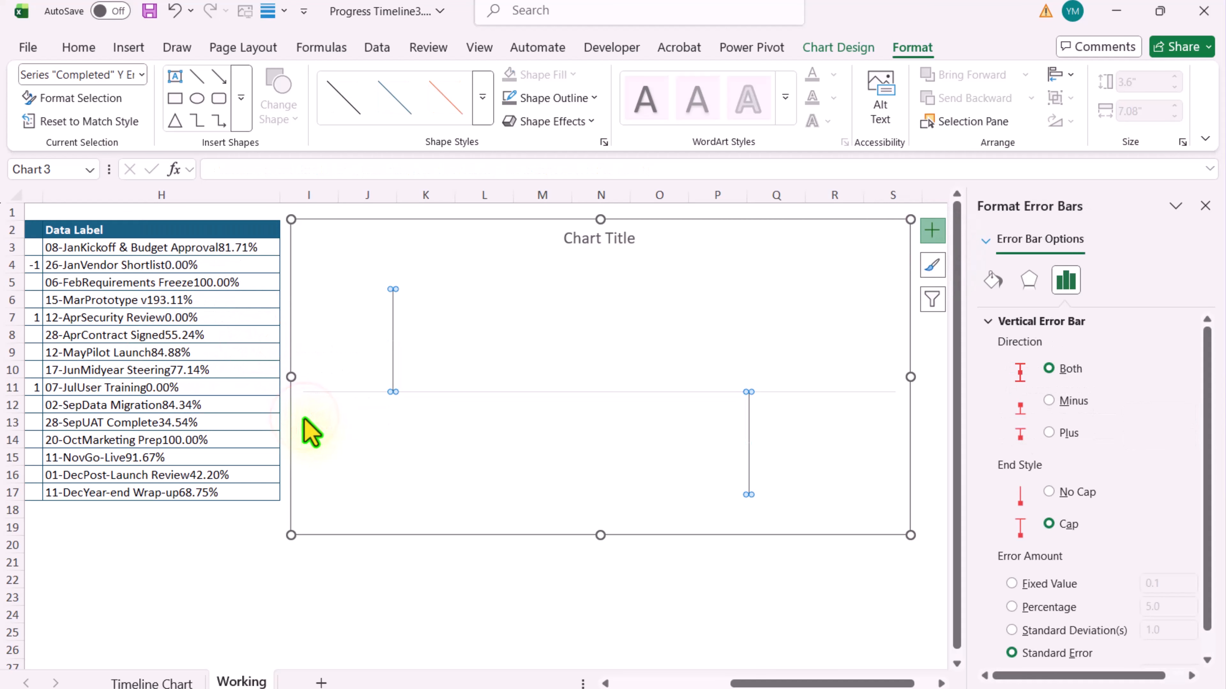
click(1080, 401)
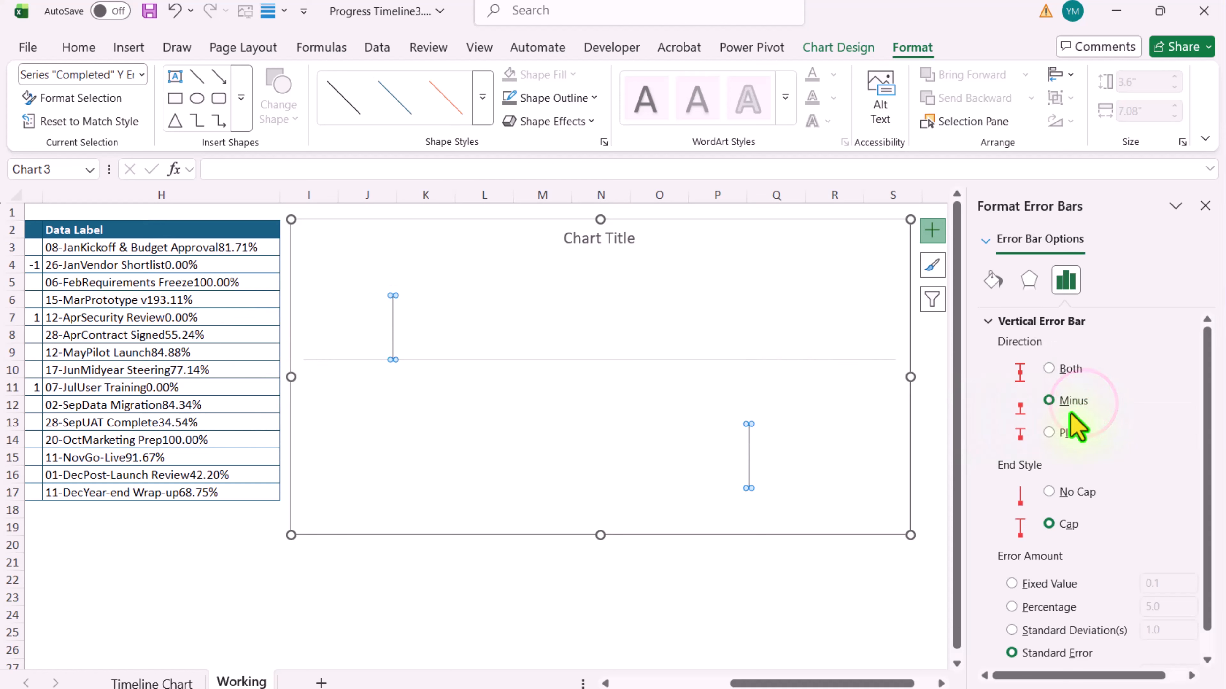
click(1070, 490)
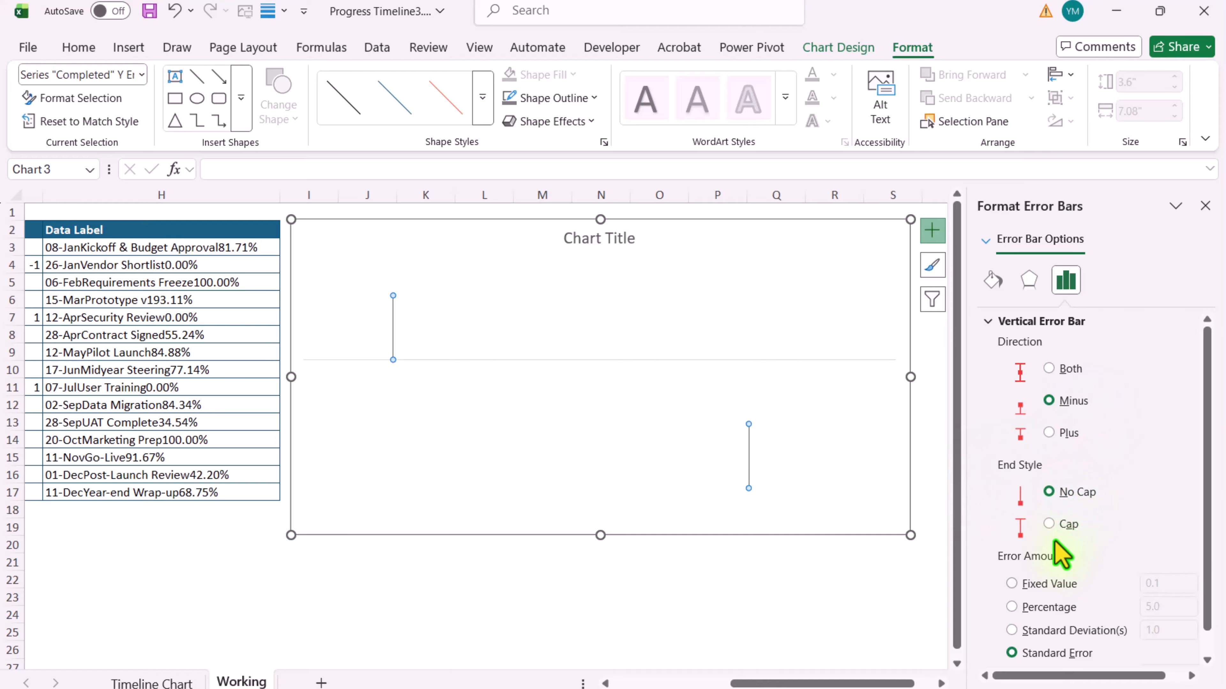
click(1031, 608)
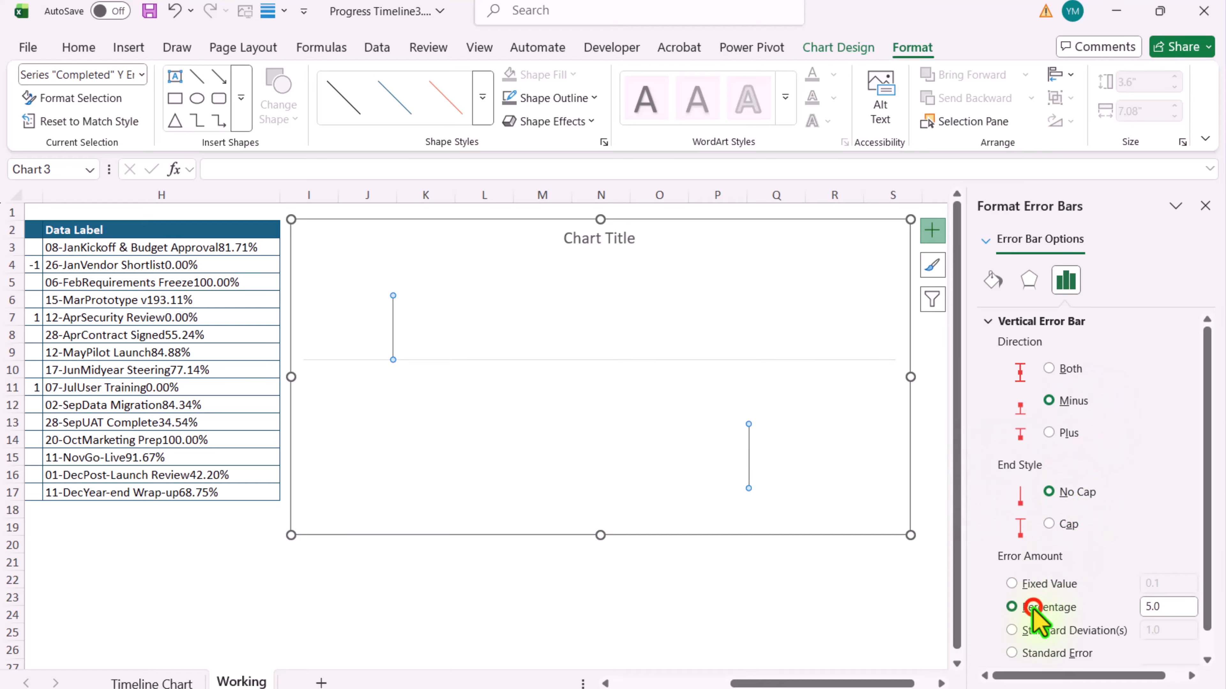
click(1167, 607)
text(100)
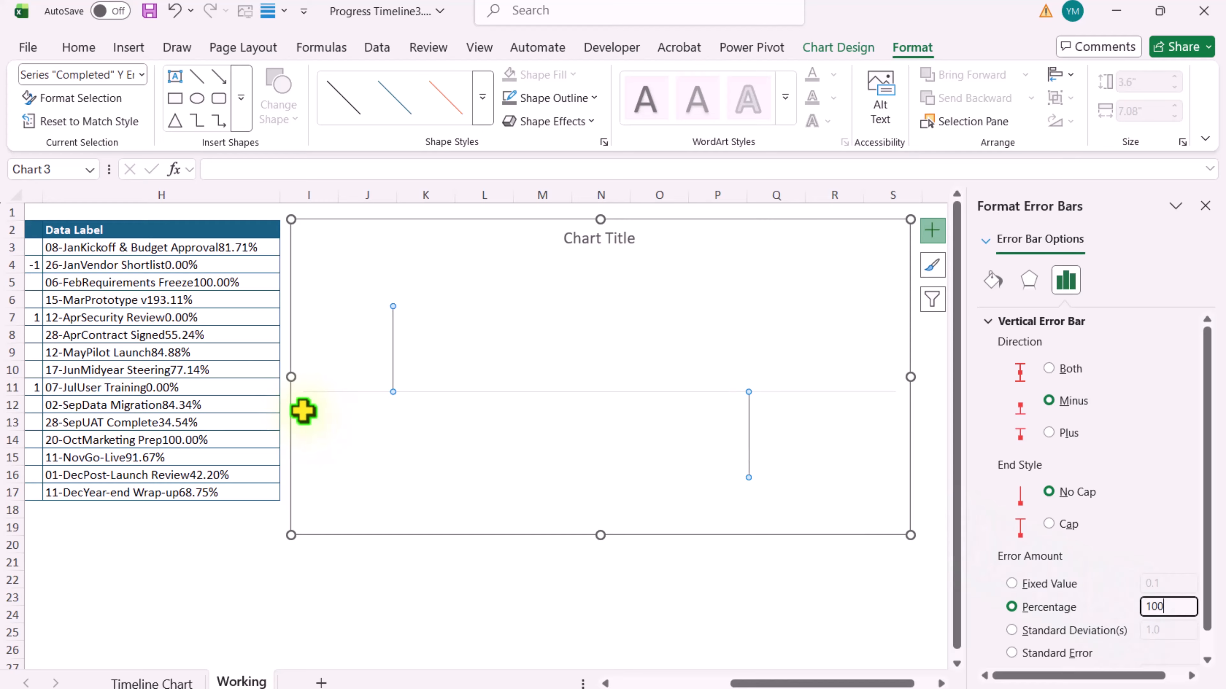
Format the Completed error bars as 1 pt dark green lines with a dotted dash type
click(992, 285)
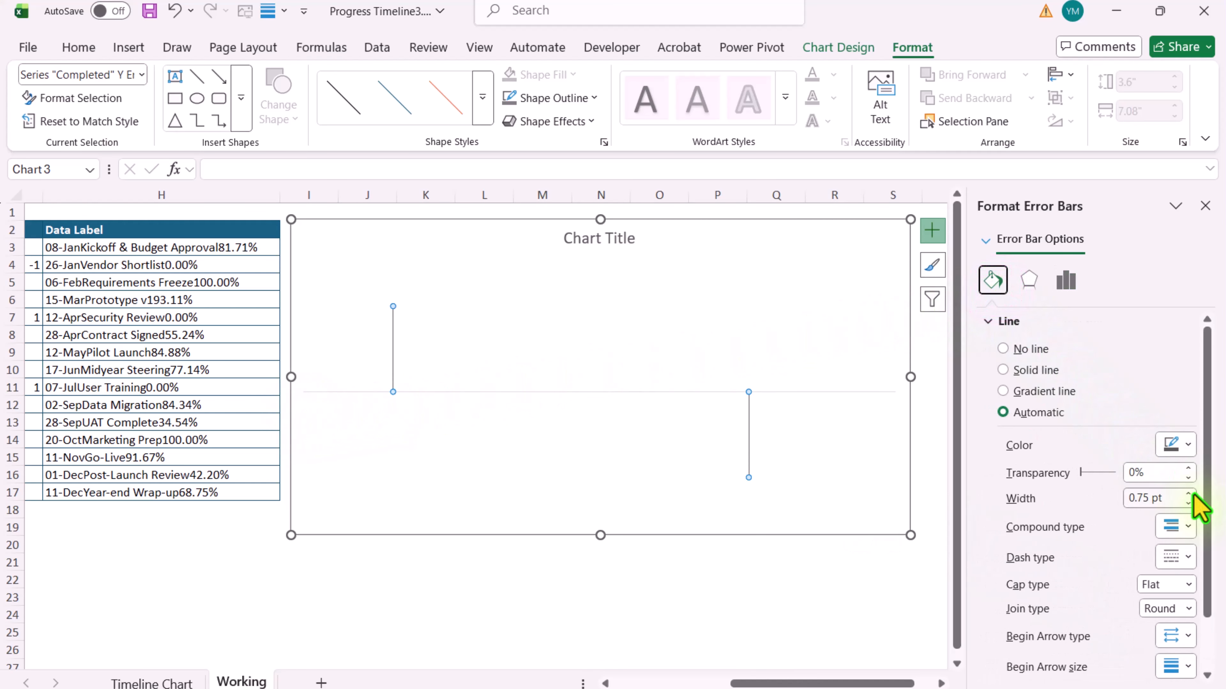
click(1189, 493)
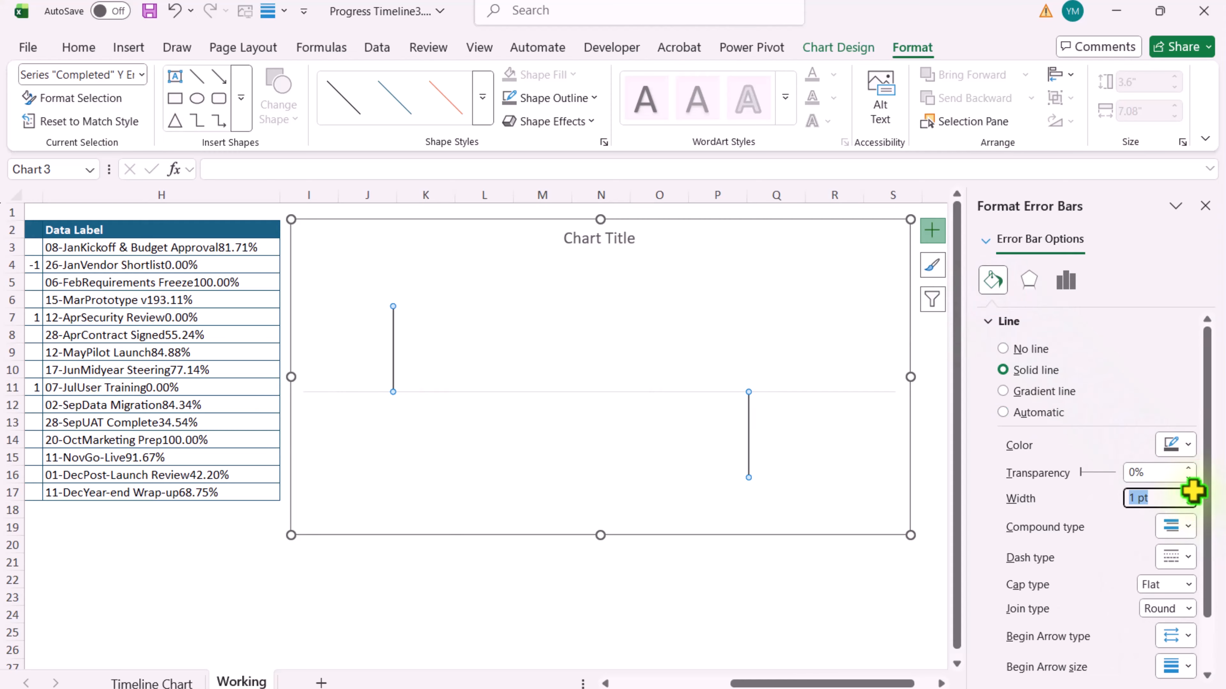
click(1188, 446)
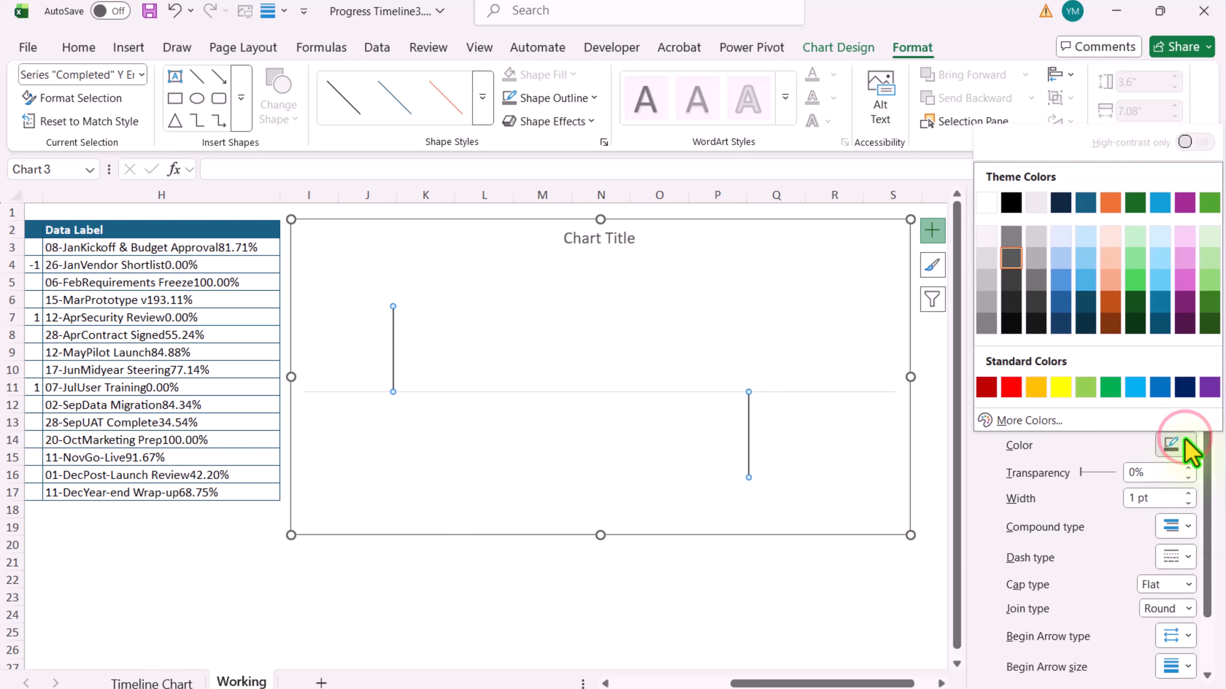
click(1134, 309)
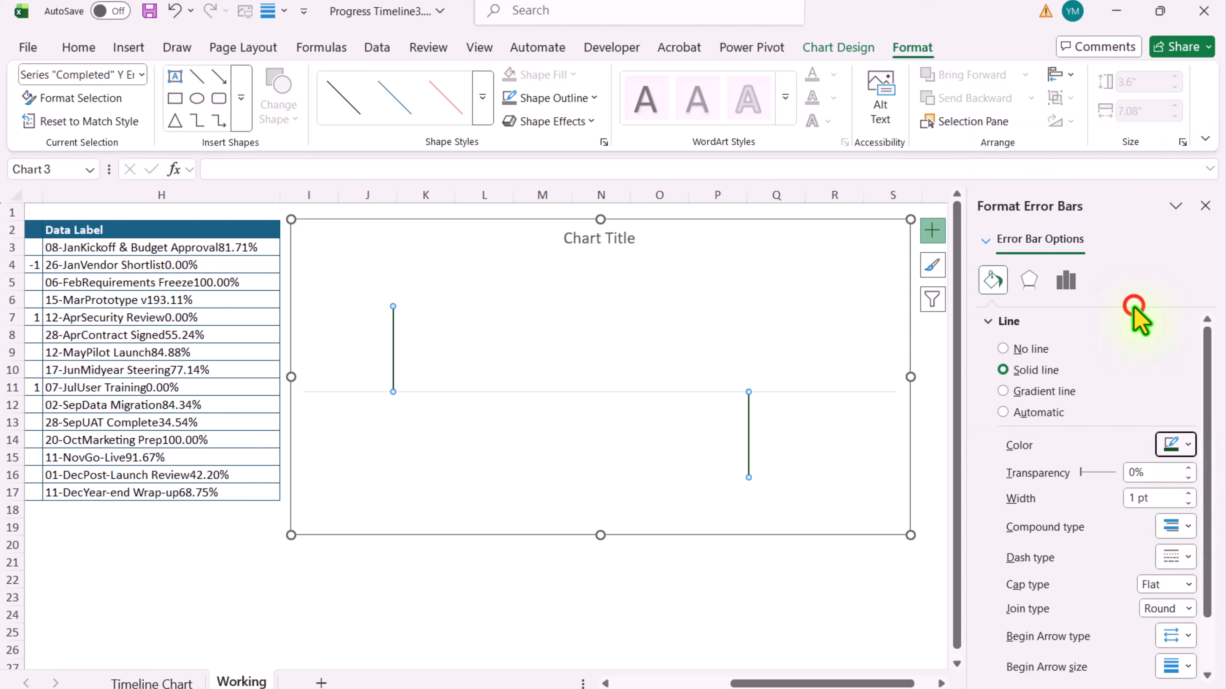
click(1176, 559)
click(1161, 429)
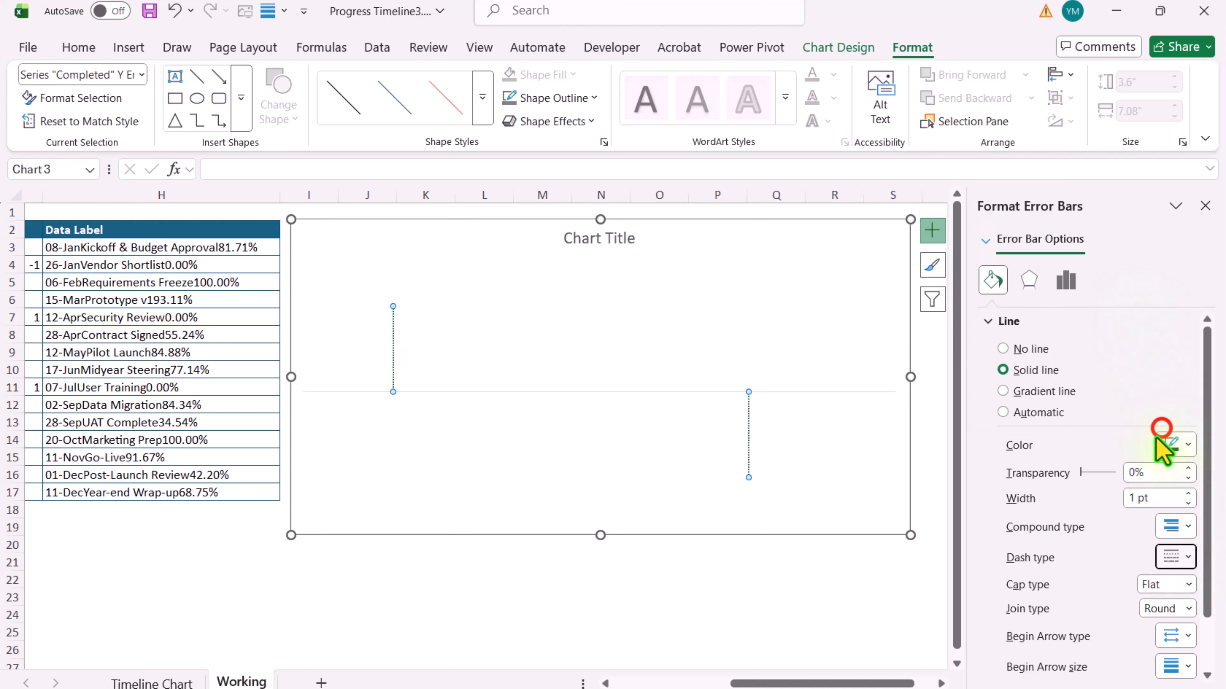
Give the Completed error bars an oval beginning arrow so each line ends in a dot, and deselect the chart
scroll(1095, 540, down, 2)
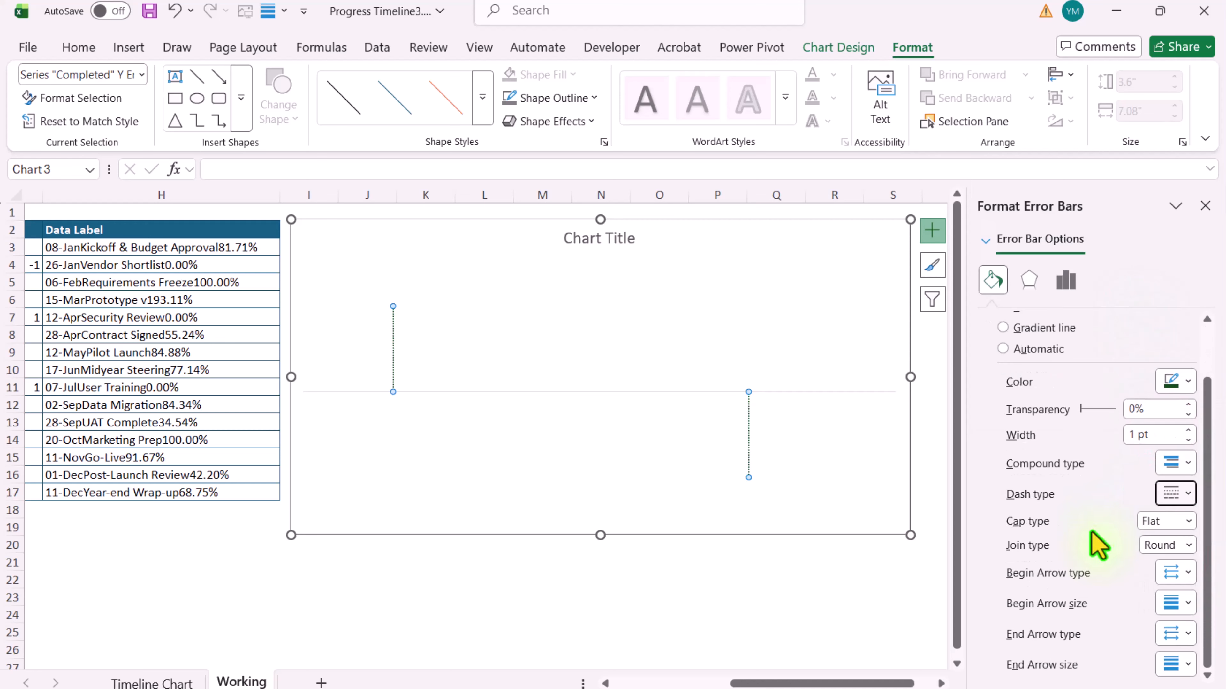
click(1180, 579)
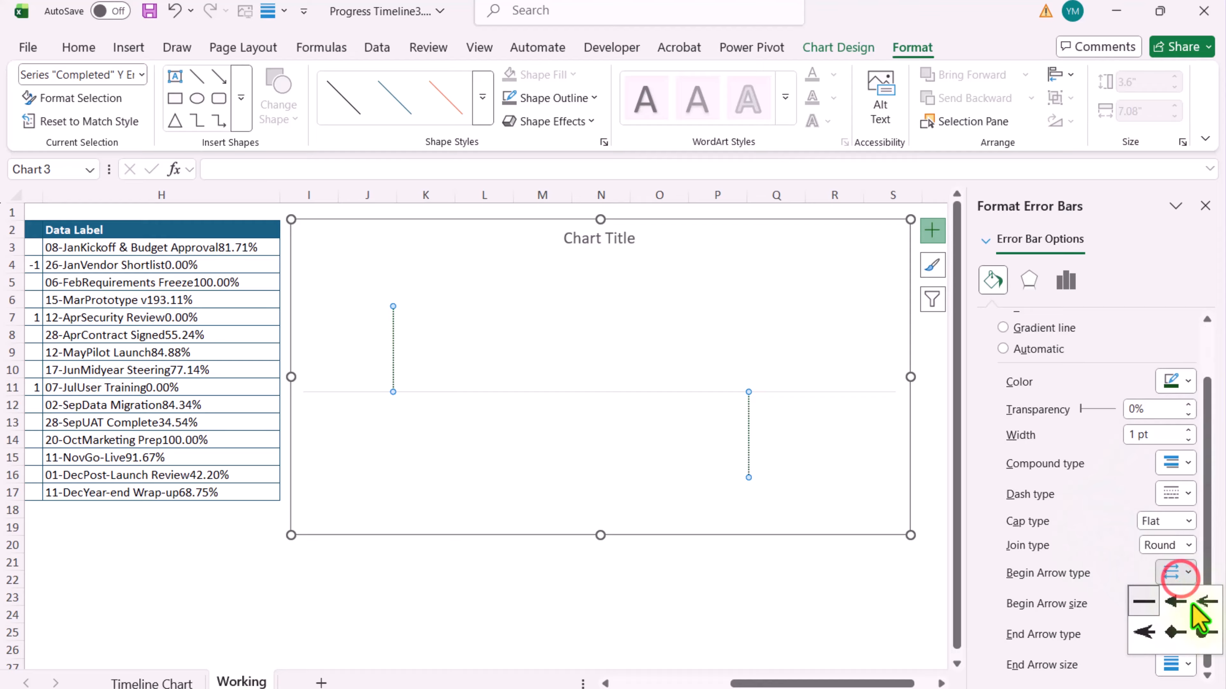
click(1206, 633)
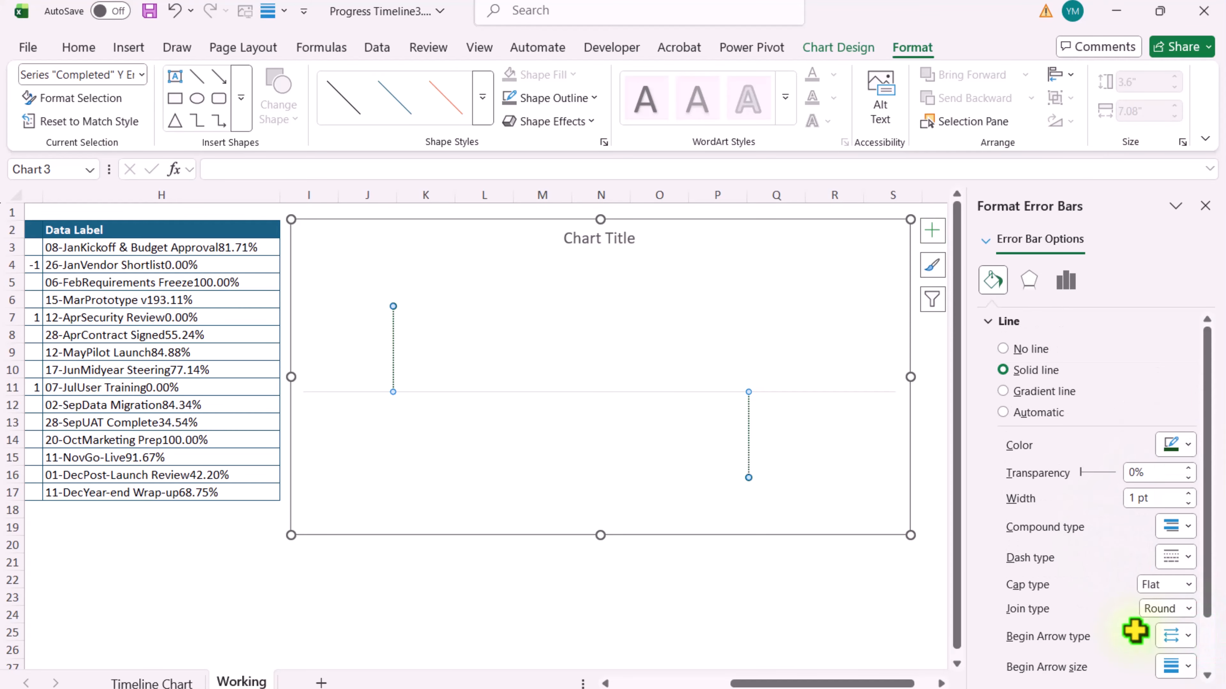
click(449, 598)
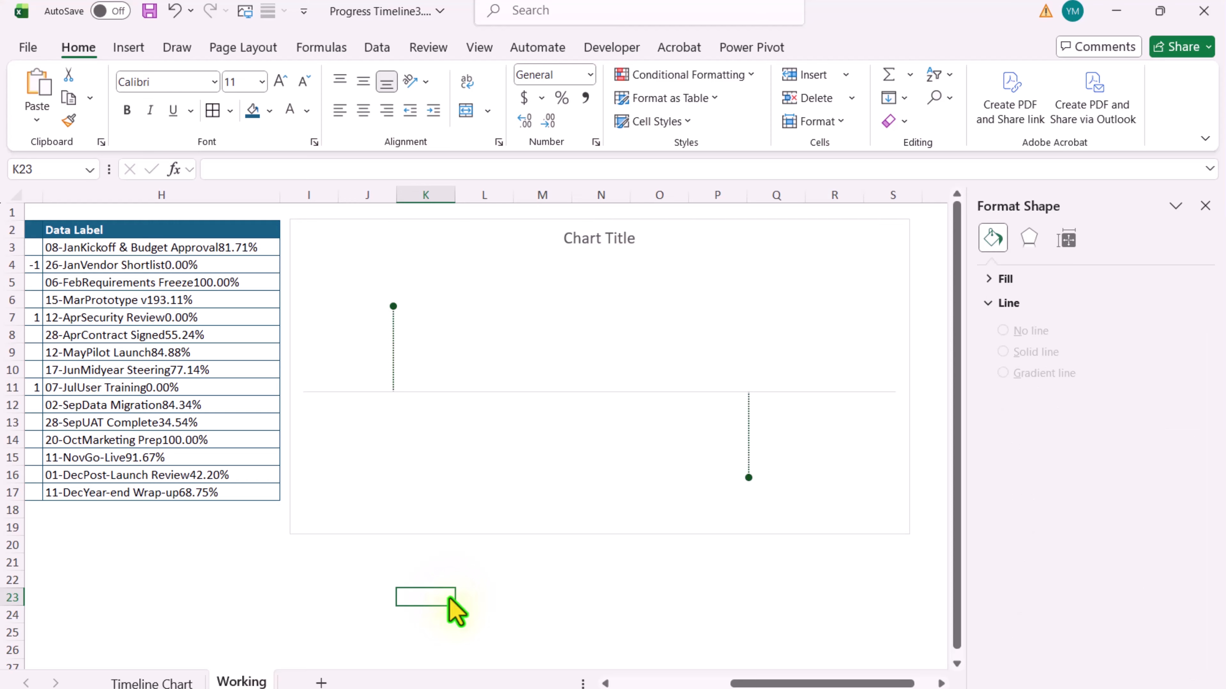
Select the Inprogress series in the chart, add error bars to it and open their formatting options
click(824, 251)
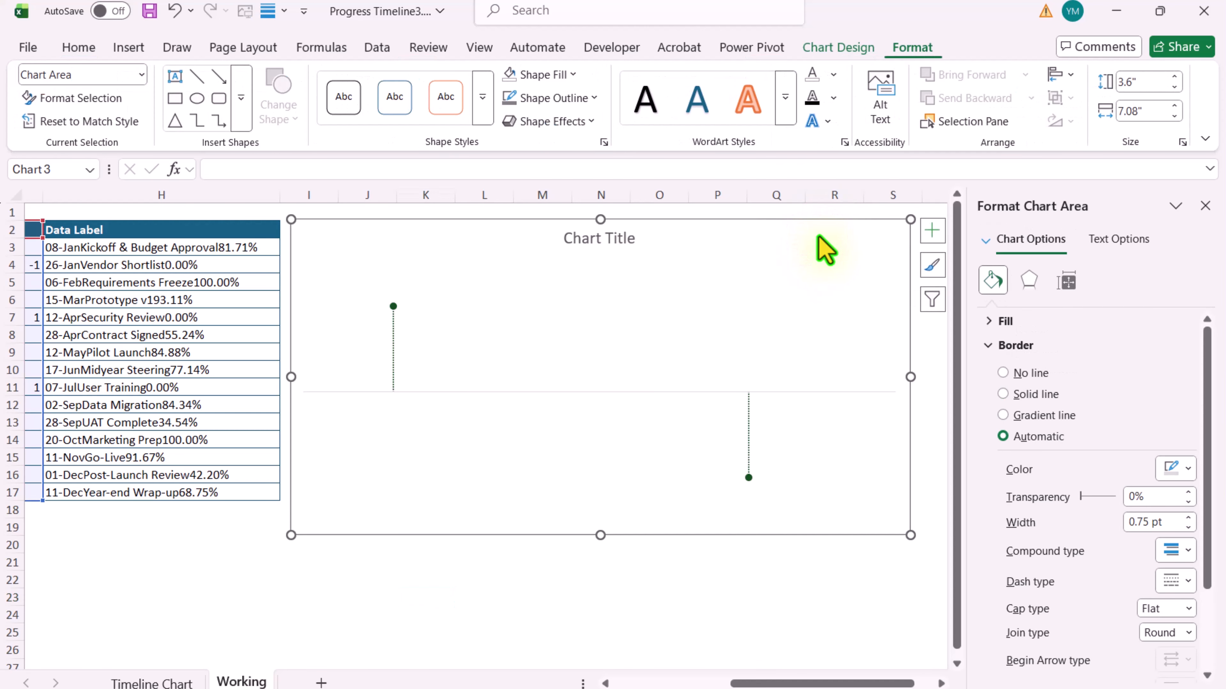
click(142, 75)
click(110, 228)
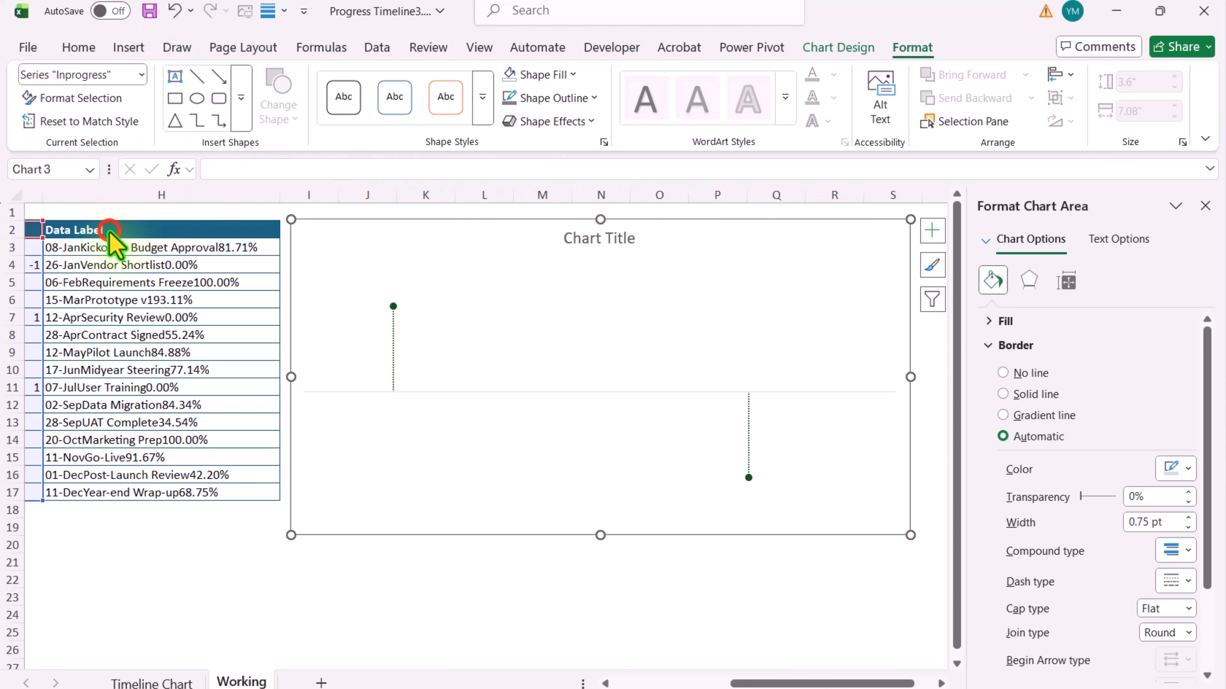
click(933, 230)
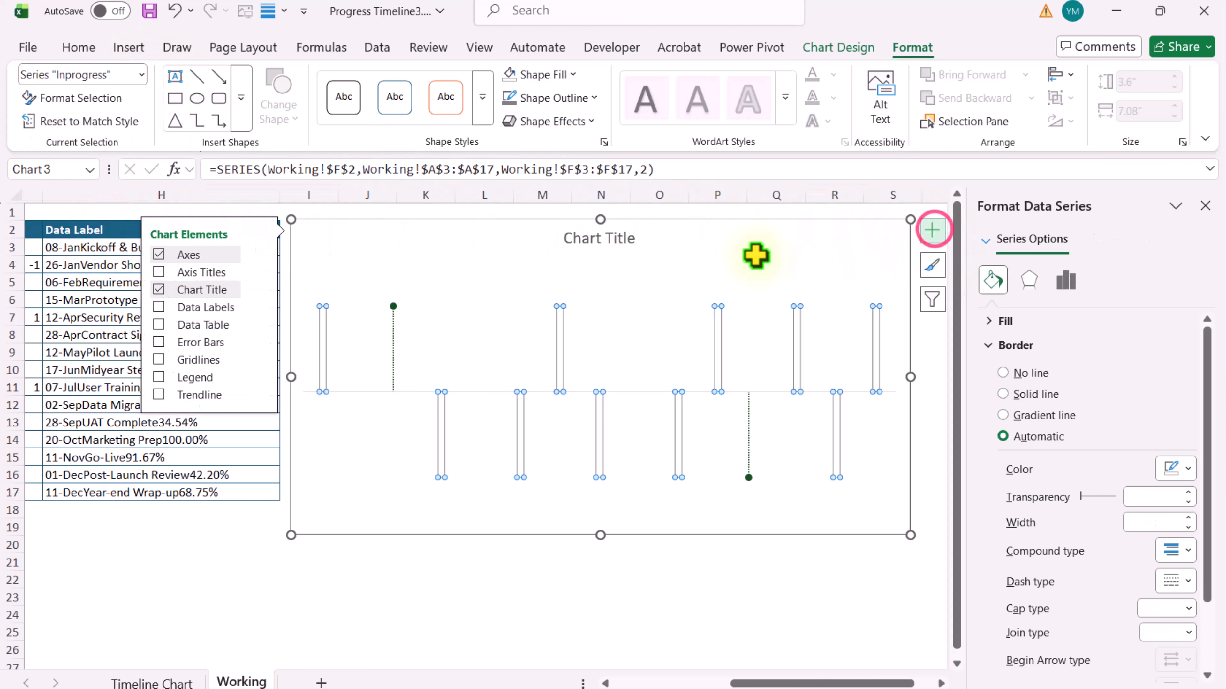
click(160, 343)
click(258, 341)
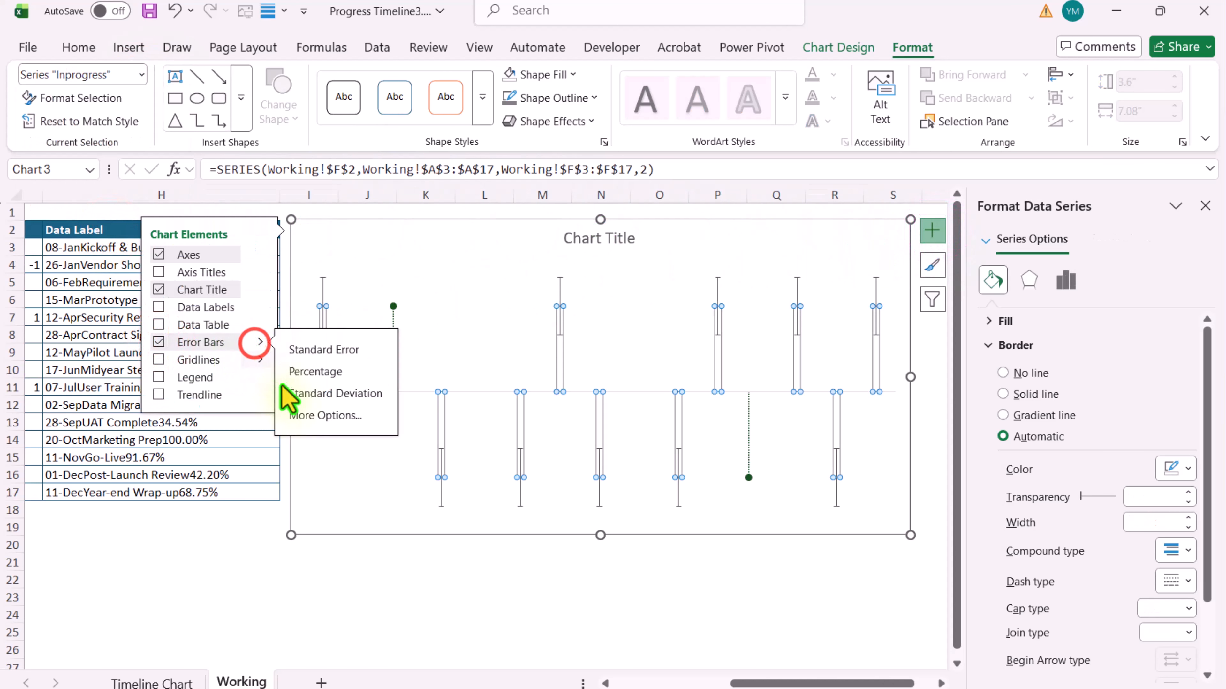
click(302, 415)
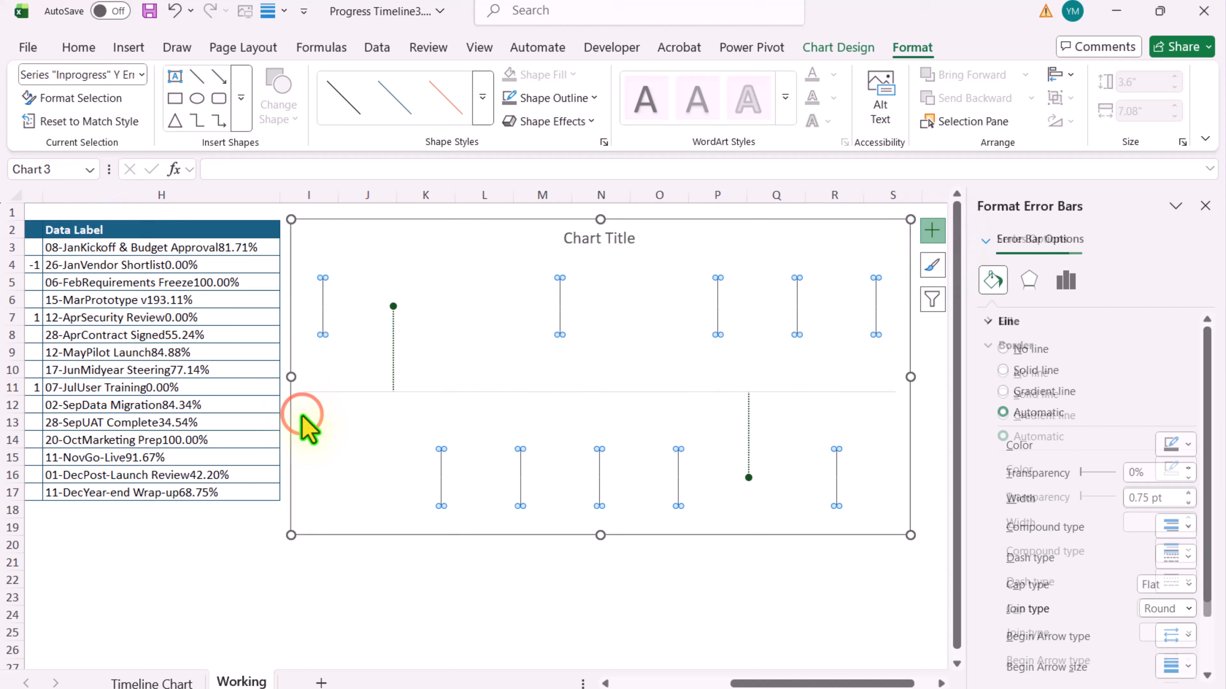
Set the Inprogress error bars to Minus direction, No Cap and a 100% error amount
click(1067, 283)
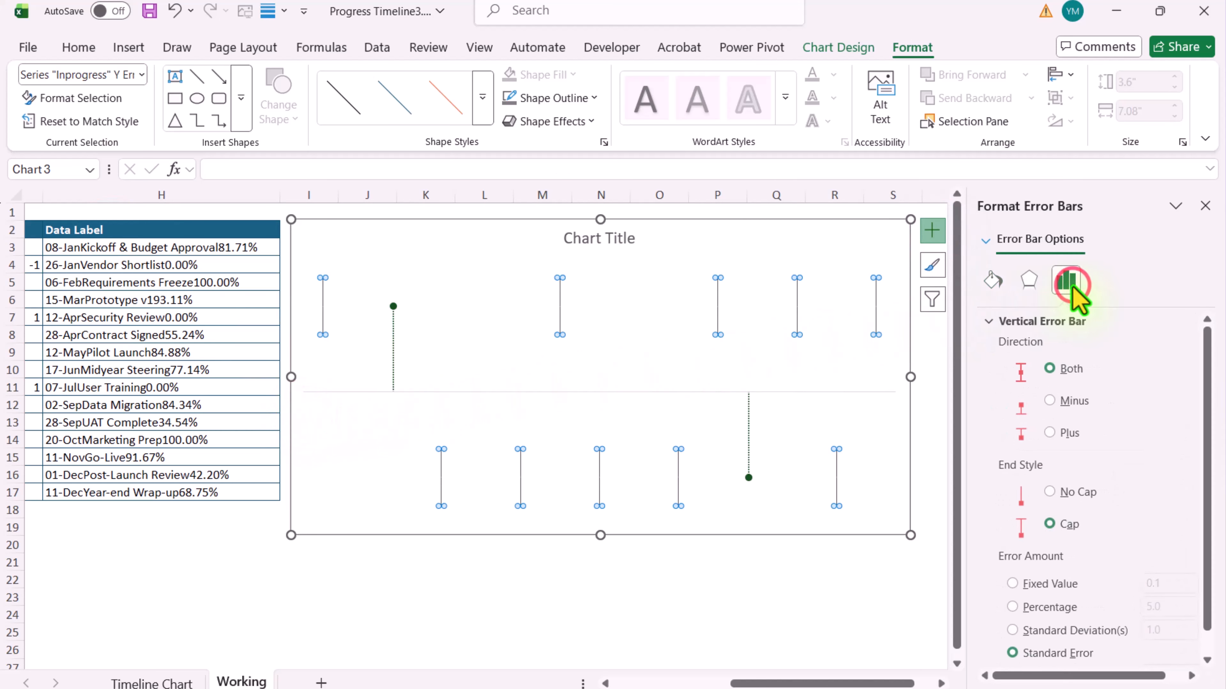
click(1068, 402)
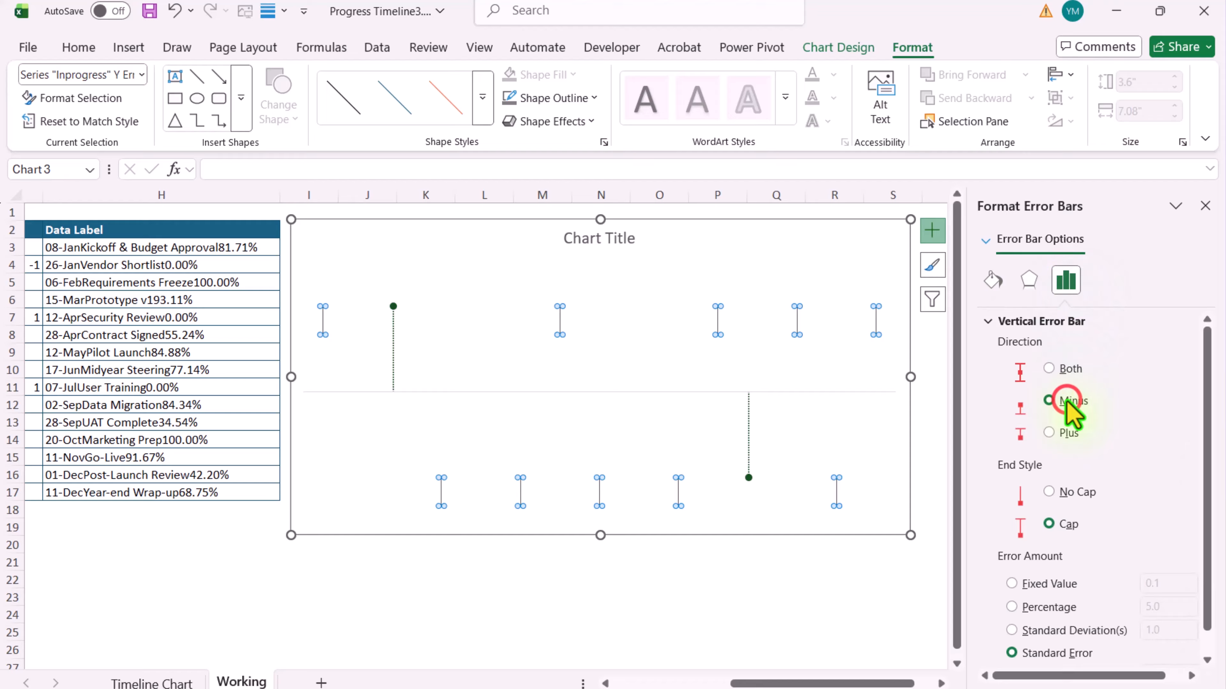
click(1077, 492)
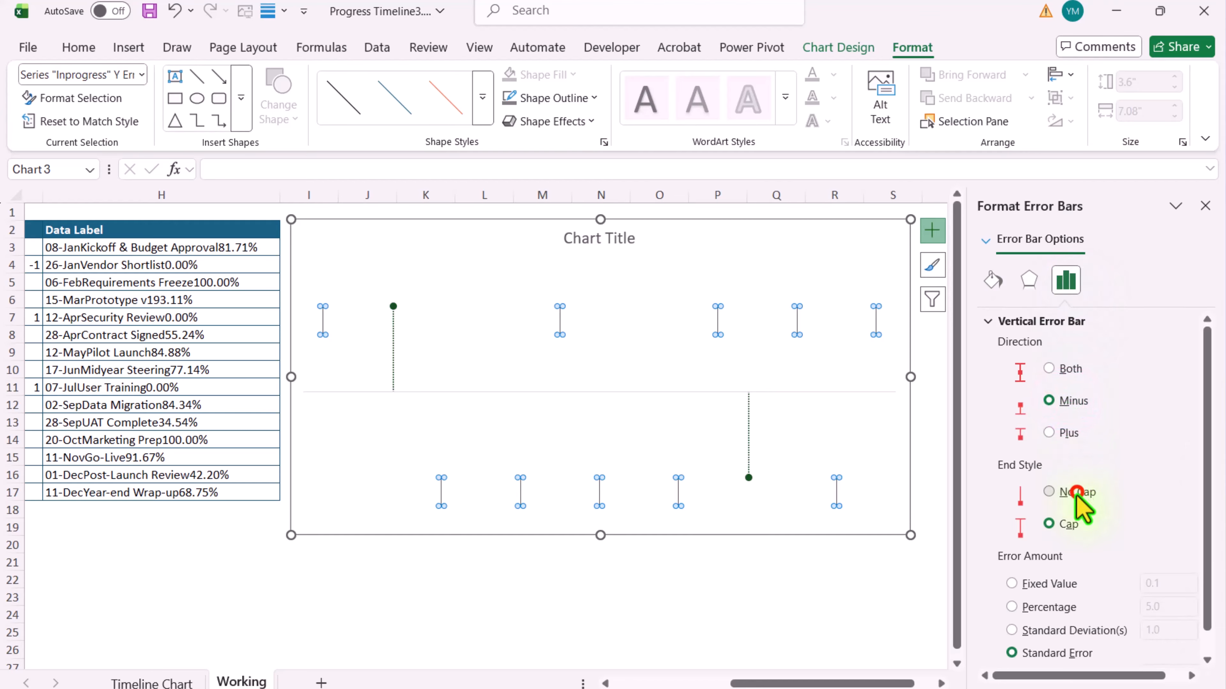
click(1043, 609)
click(1170, 606)
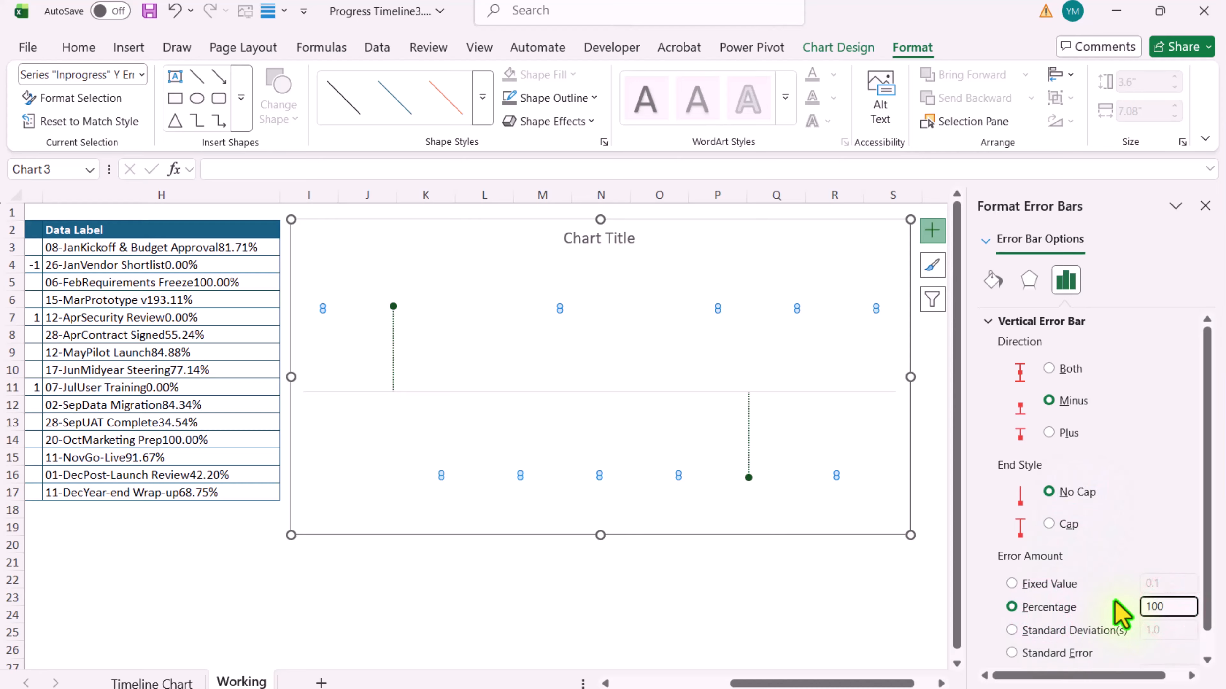
key(Return)
Format the Inprogress error bars as 1 pt dark orange dotted lines with an oval beginning arrow
click(991, 280)
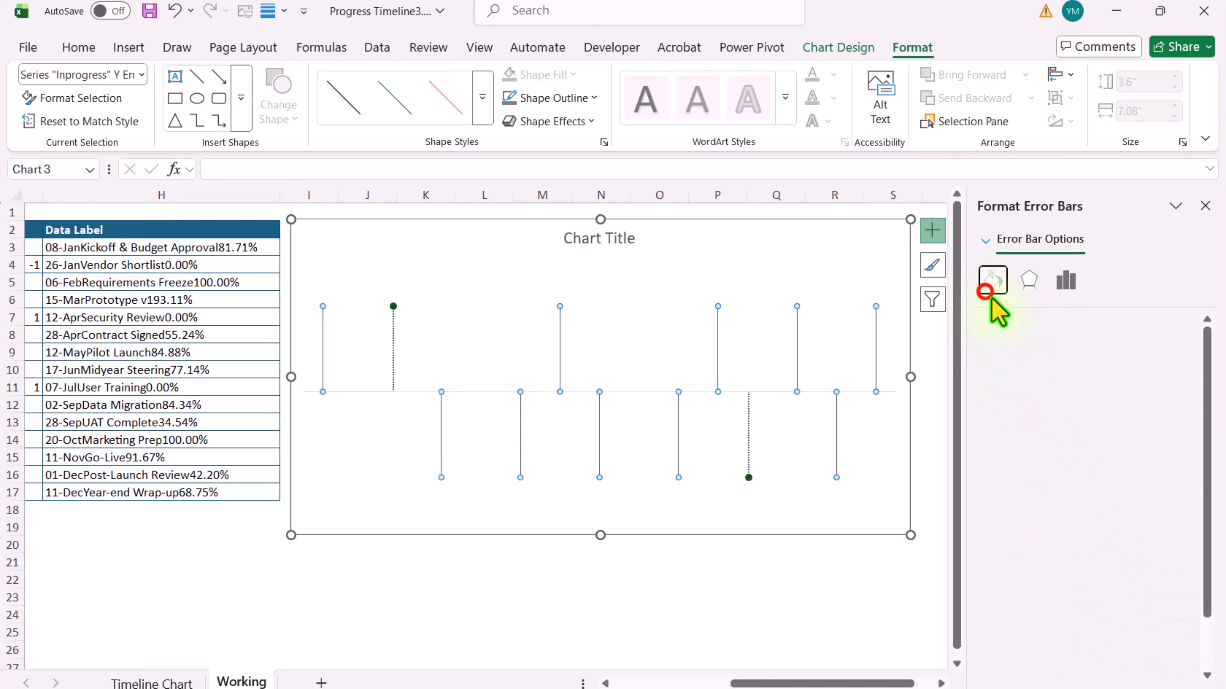
click(1190, 454)
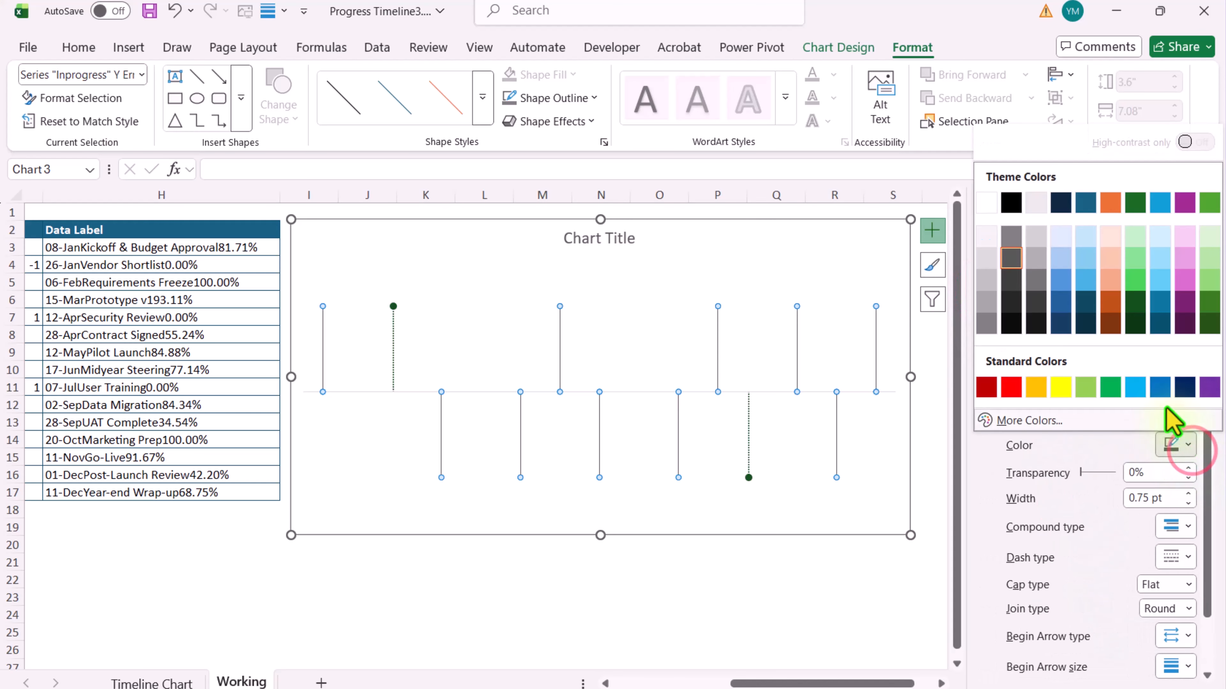
click(1109, 313)
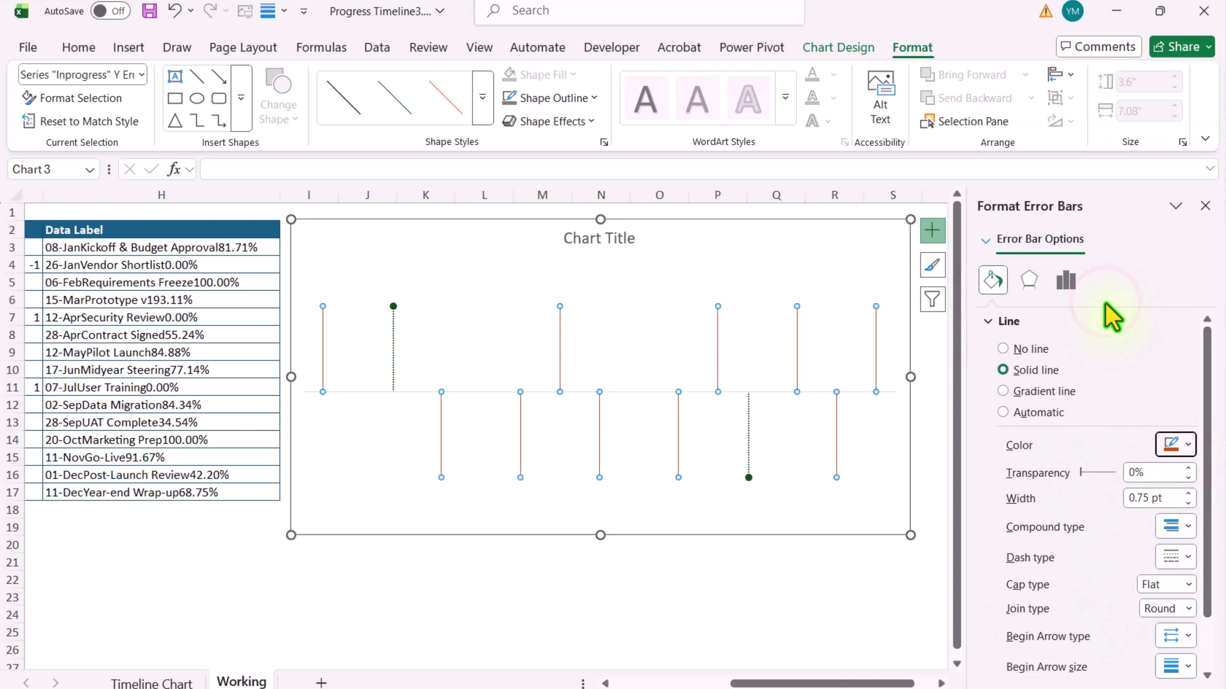
click(1187, 493)
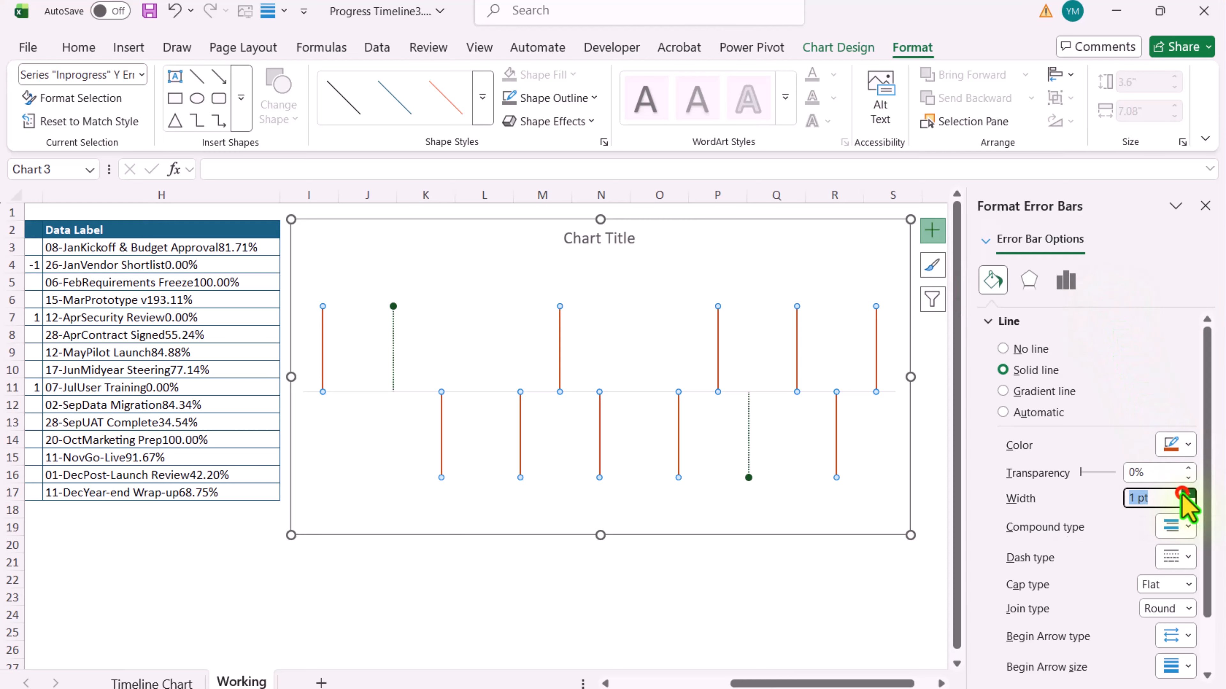
click(1179, 557)
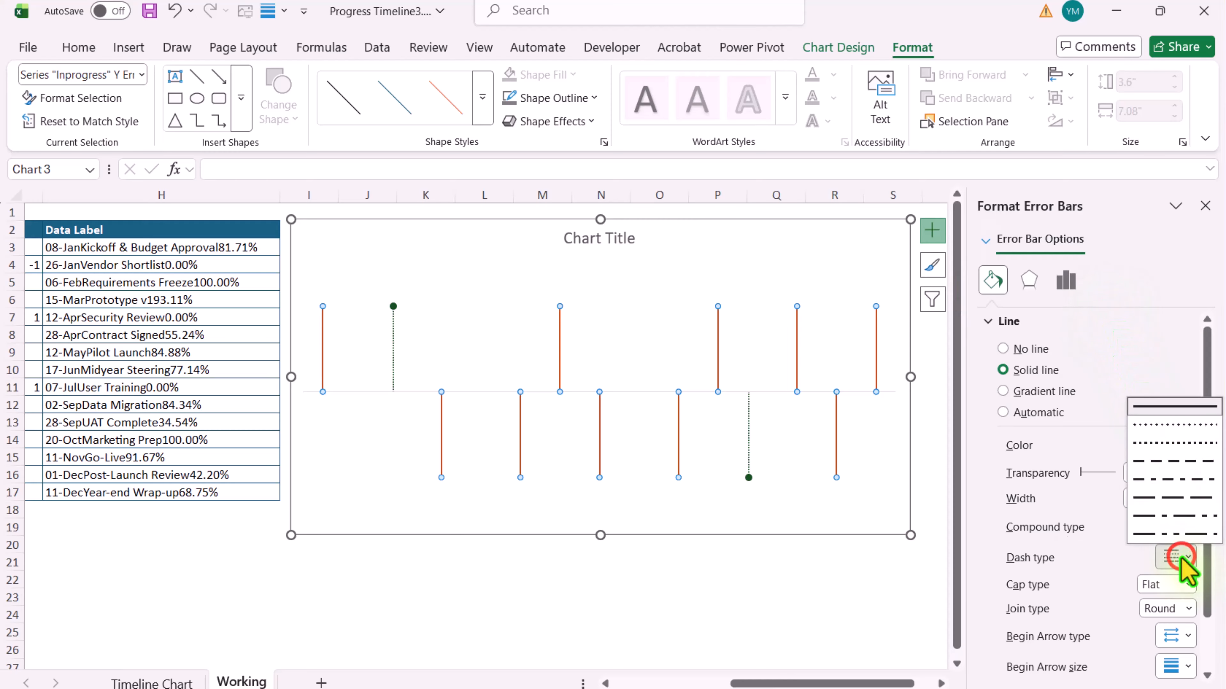
click(1171, 427)
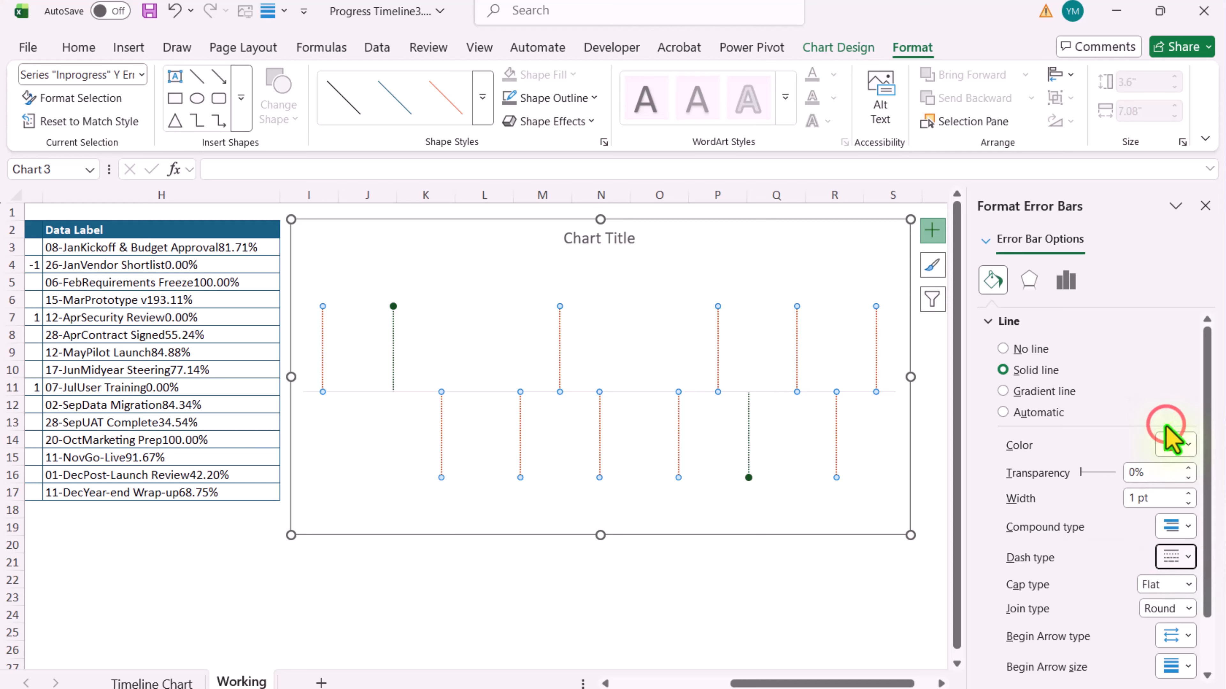
scroll(1171, 432, down, 2)
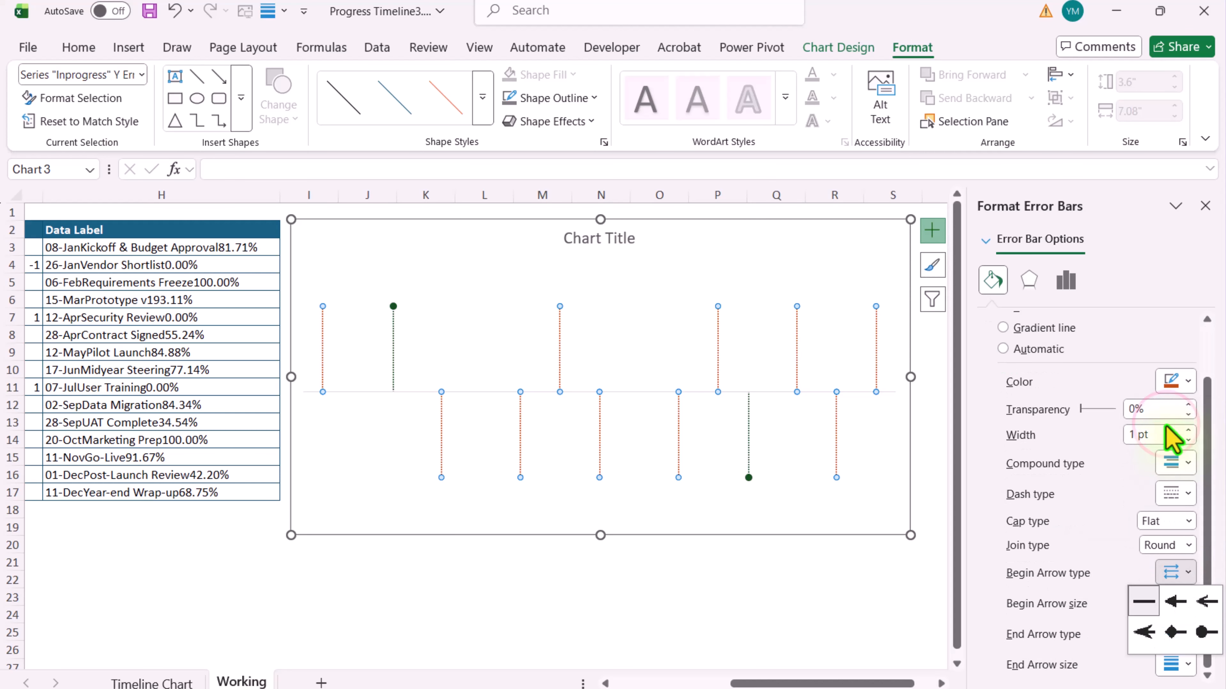
click(1206, 631)
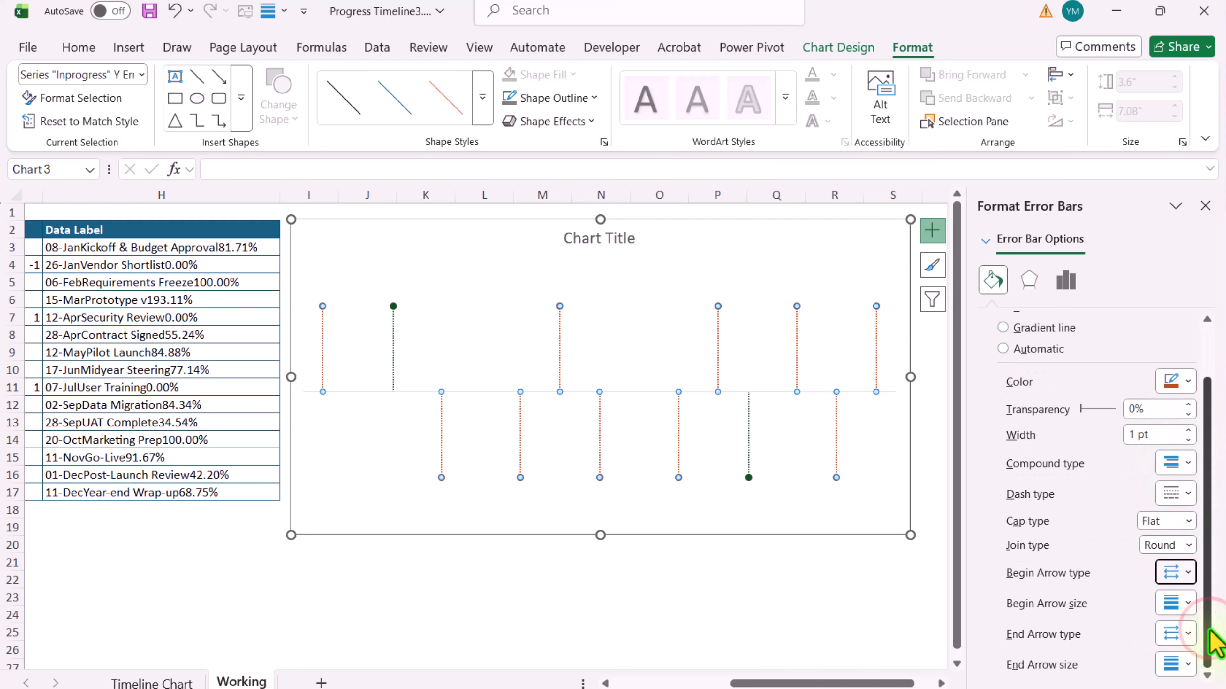
Select the No Started series in the chart, add error bars to it and open their formatting options
click(142, 75)
click(95, 273)
click(931, 231)
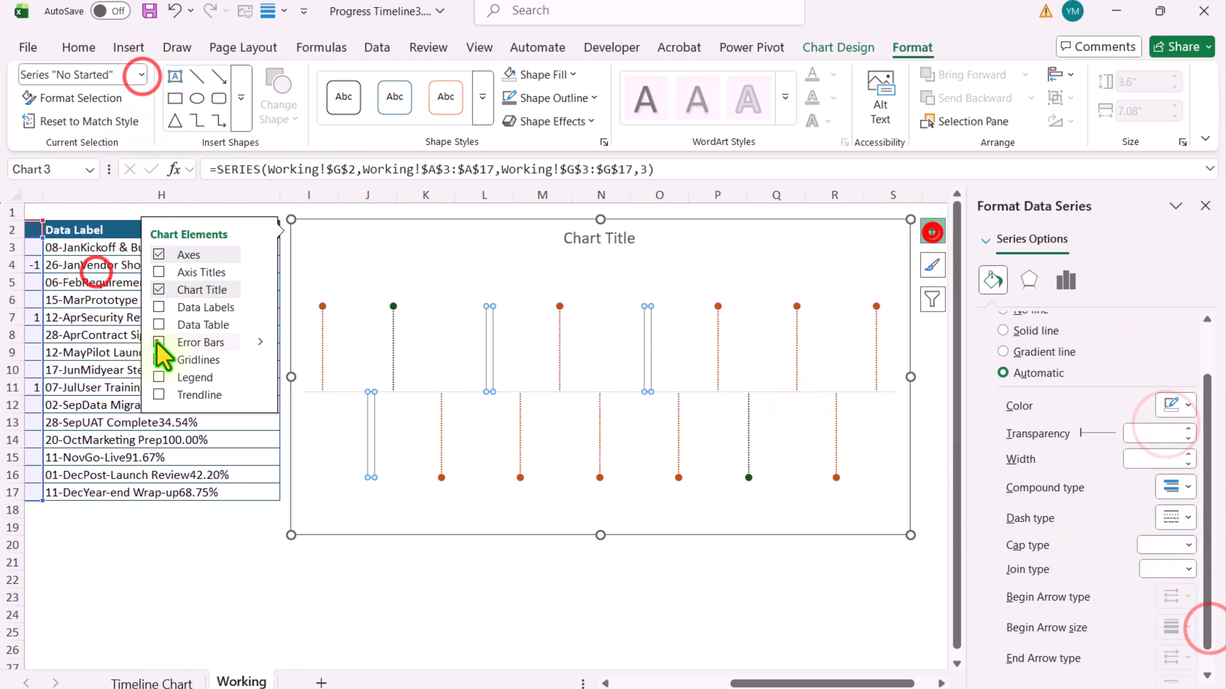
click(157, 342)
click(264, 342)
click(297, 413)
Set the No Started error bars to Minus direction, No Cap and a percentage amount that reaches the axis
click(1068, 284)
click(1059, 398)
click(1060, 494)
click(1049, 590)
drag(1166, 585, 1112, 582)
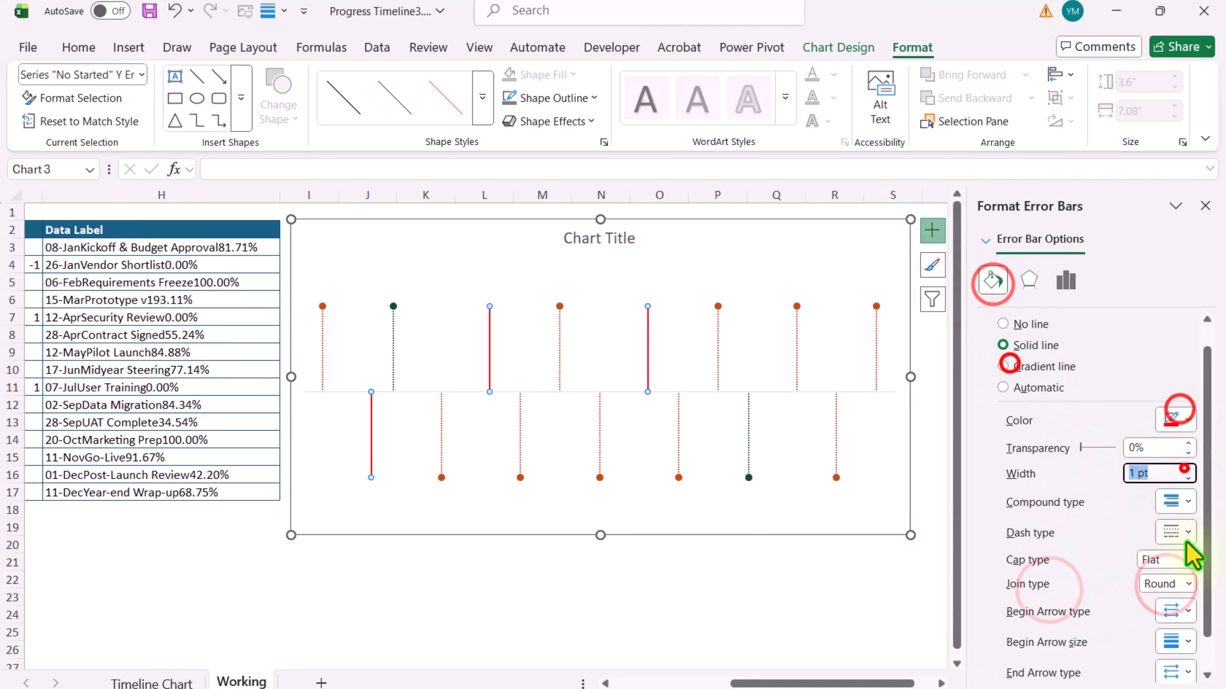
Give the red No Started error bars a dotted dash type and an oval beginning arrow
click(1183, 537)
click(1187, 570)
click(629, 580)
click(490, 321)
click(993, 285)
scroll(1187, 620, down, 3)
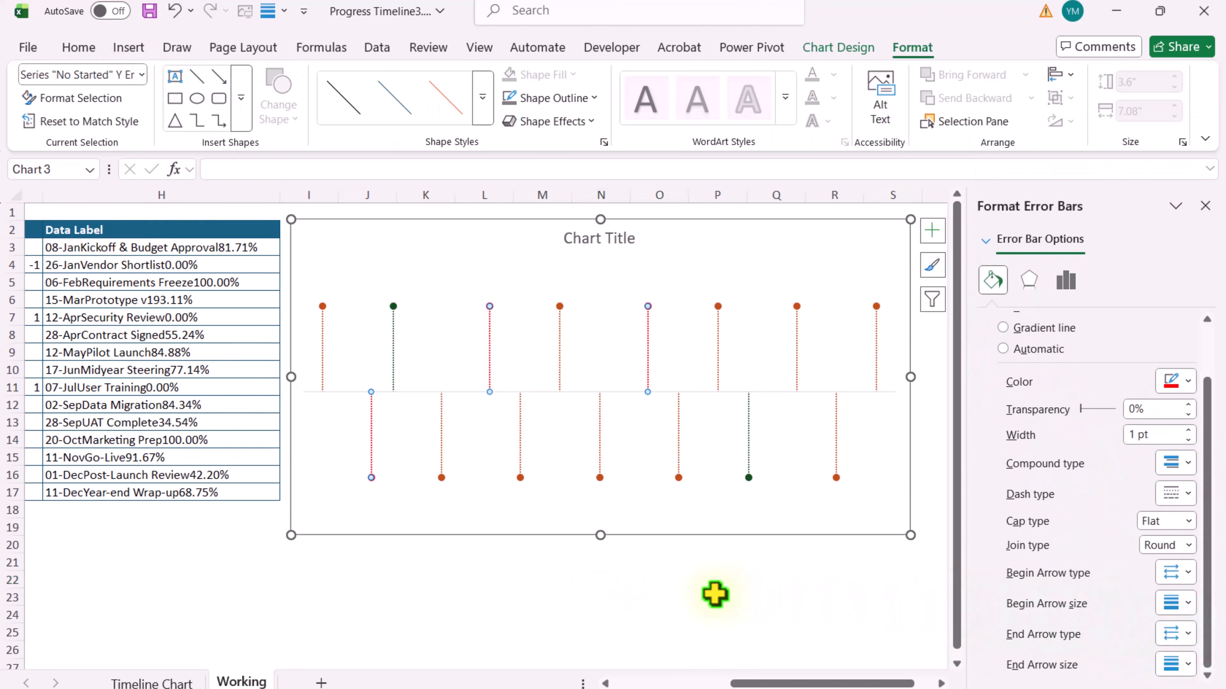
click(651, 590)
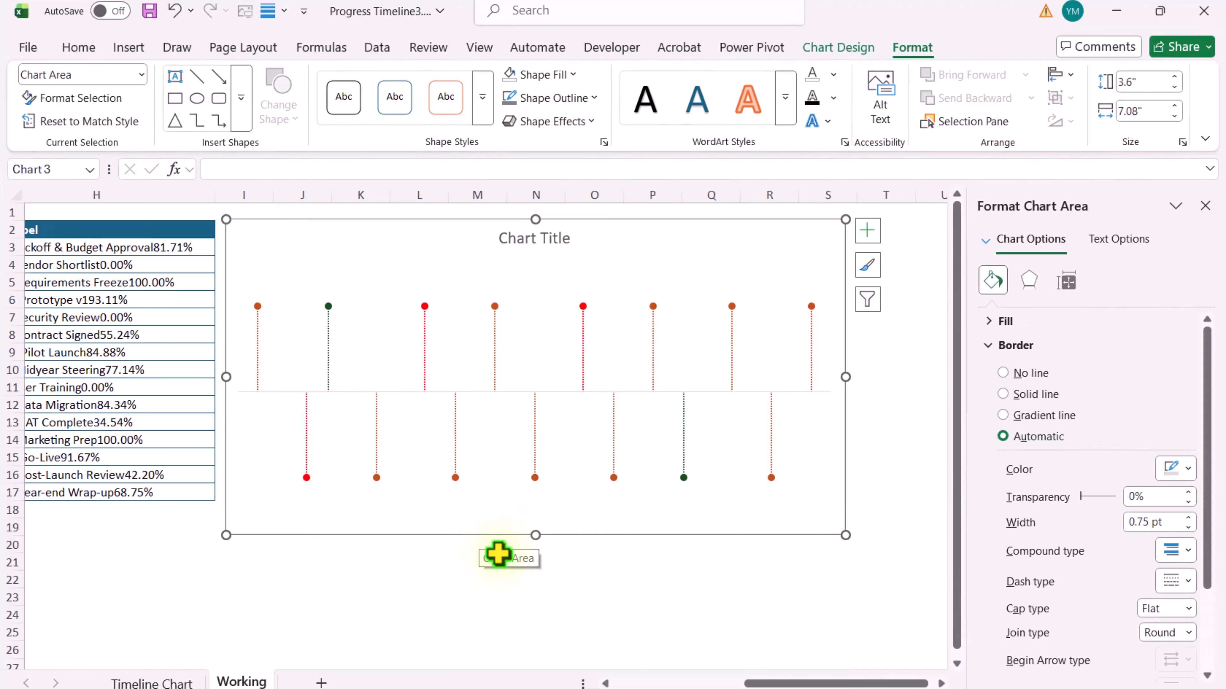
Set the chart's hidden and empty cell settings to show #N/A as an empty cell and to show data in hidden rows and columns
click(837, 47)
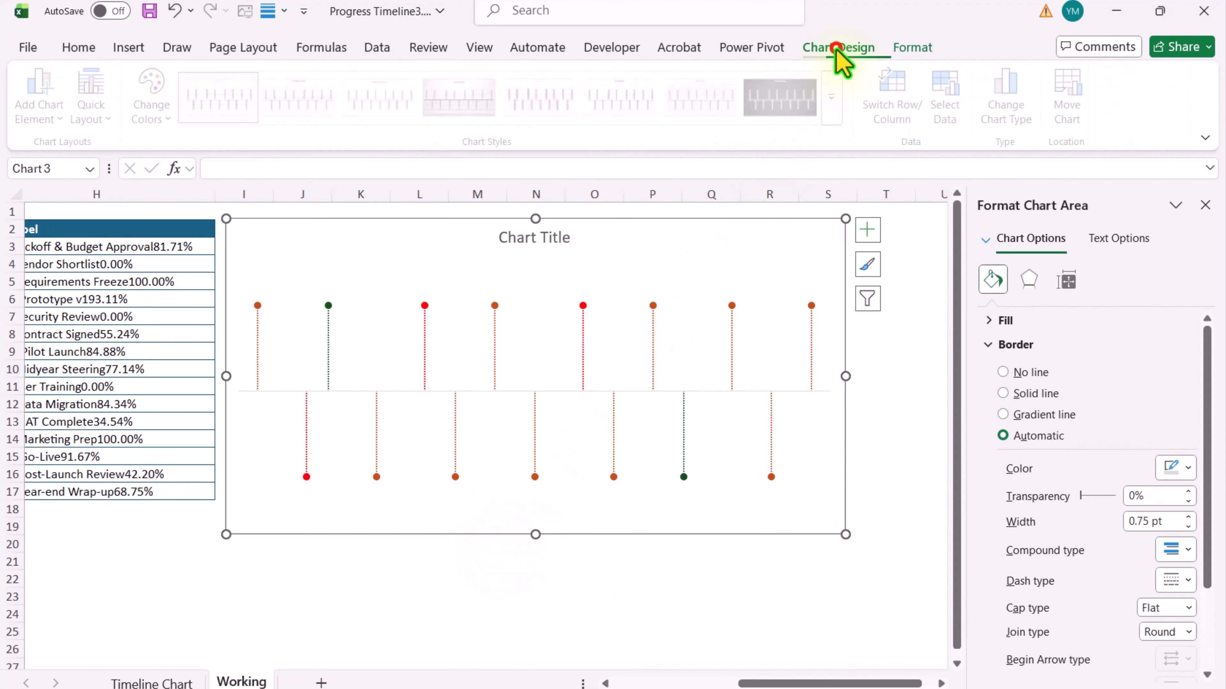
click(958, 116)
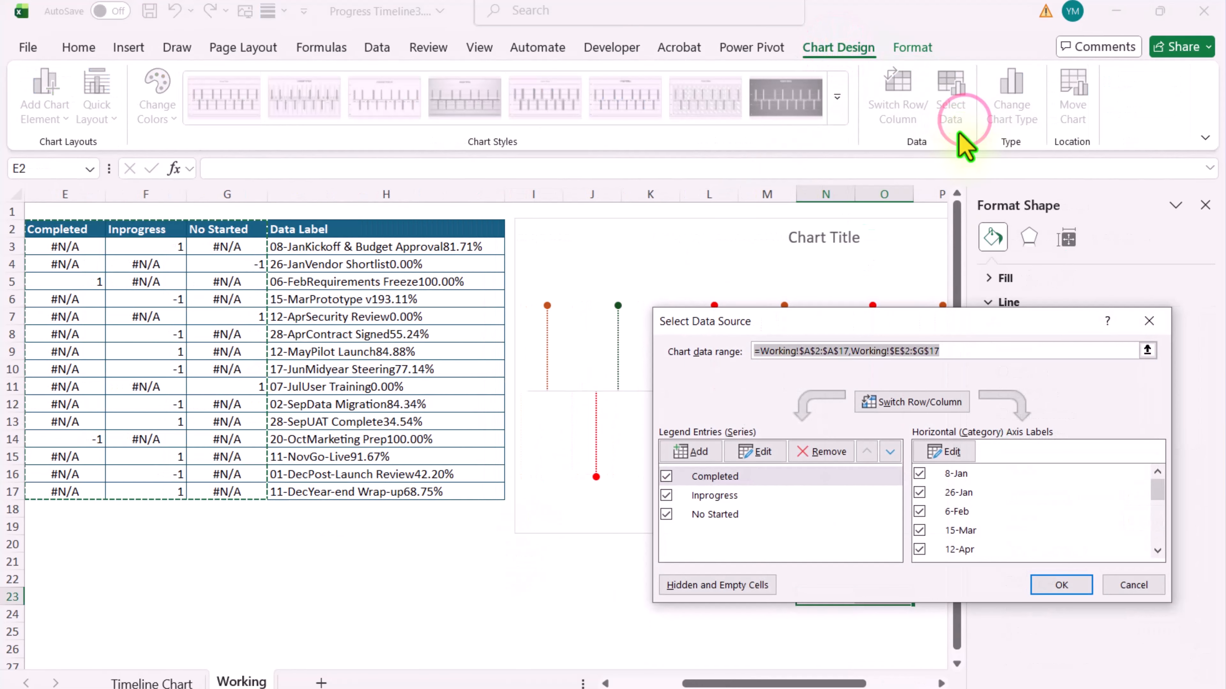
click(723, 587)
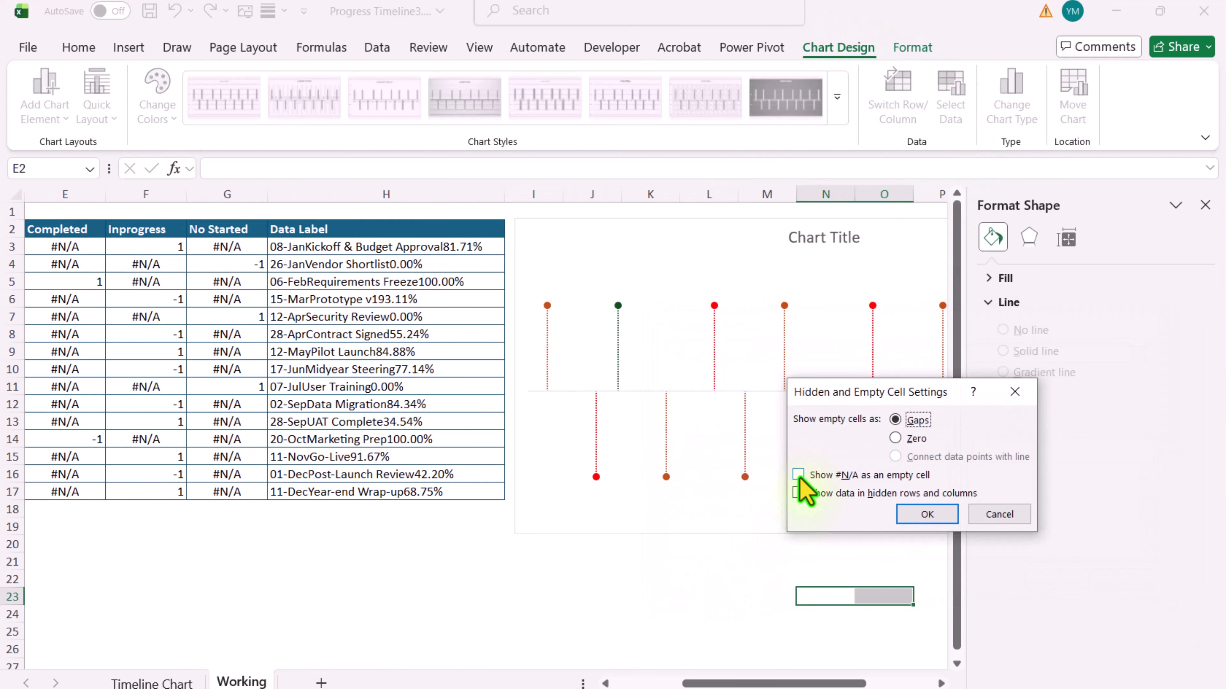
click(798, 476)
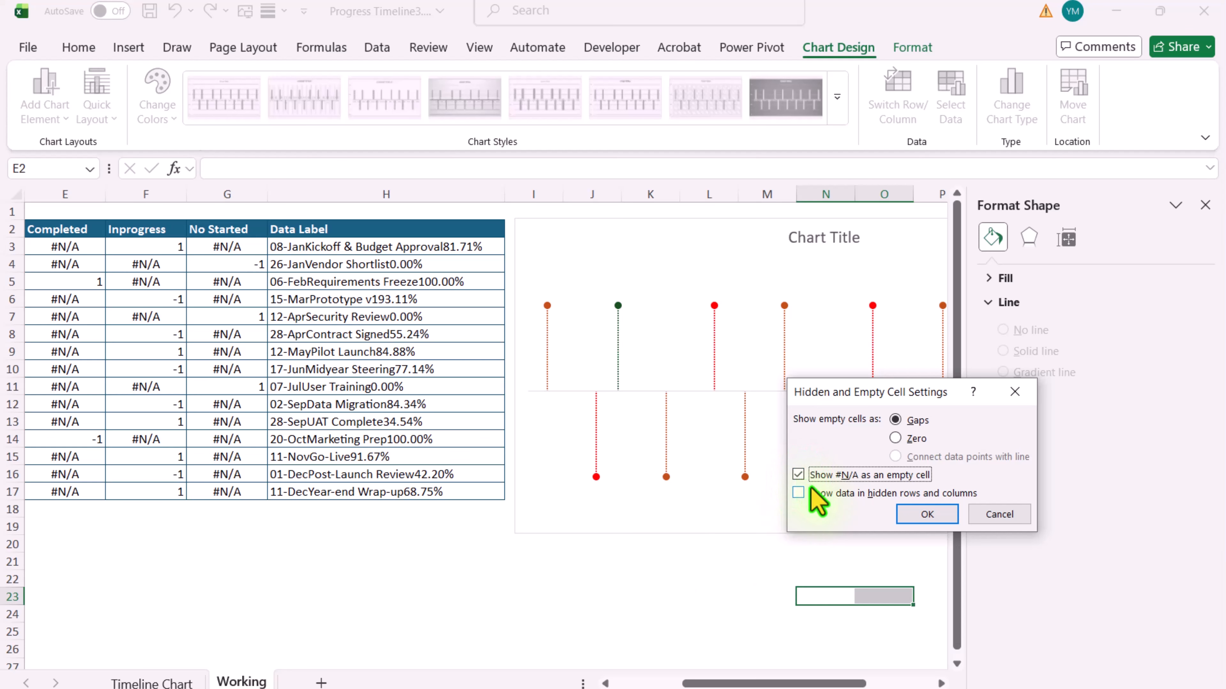
click(819, 495)
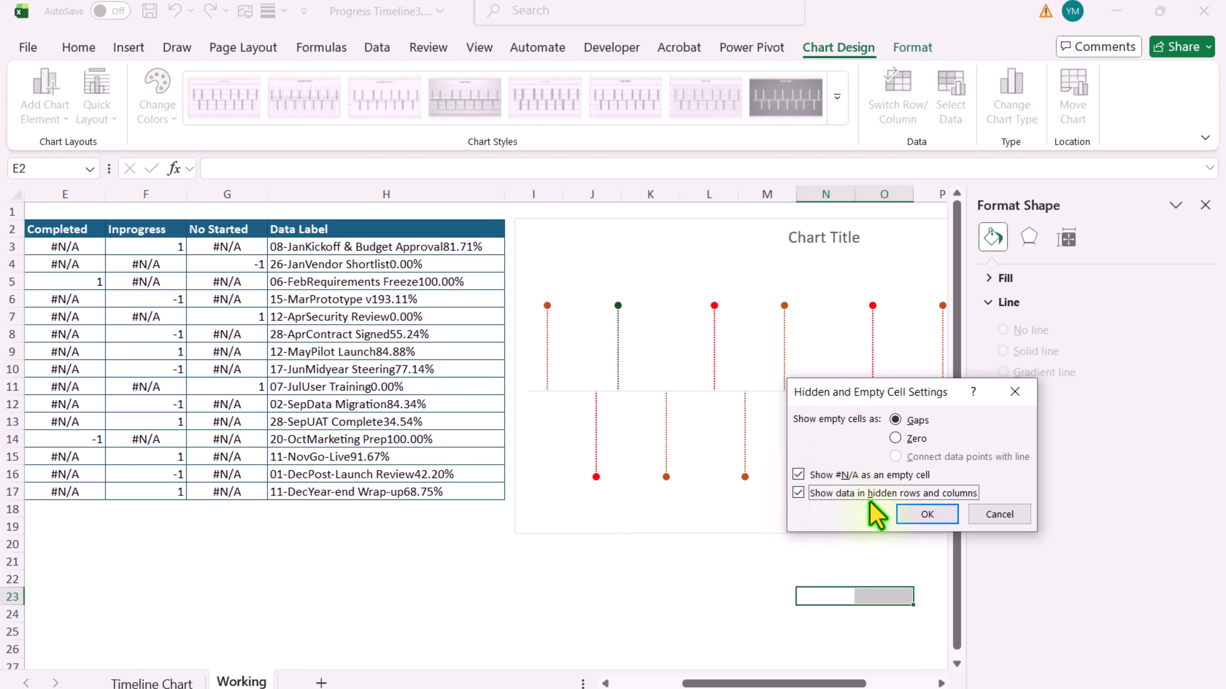
click(925, 513)
click(1066, 587)
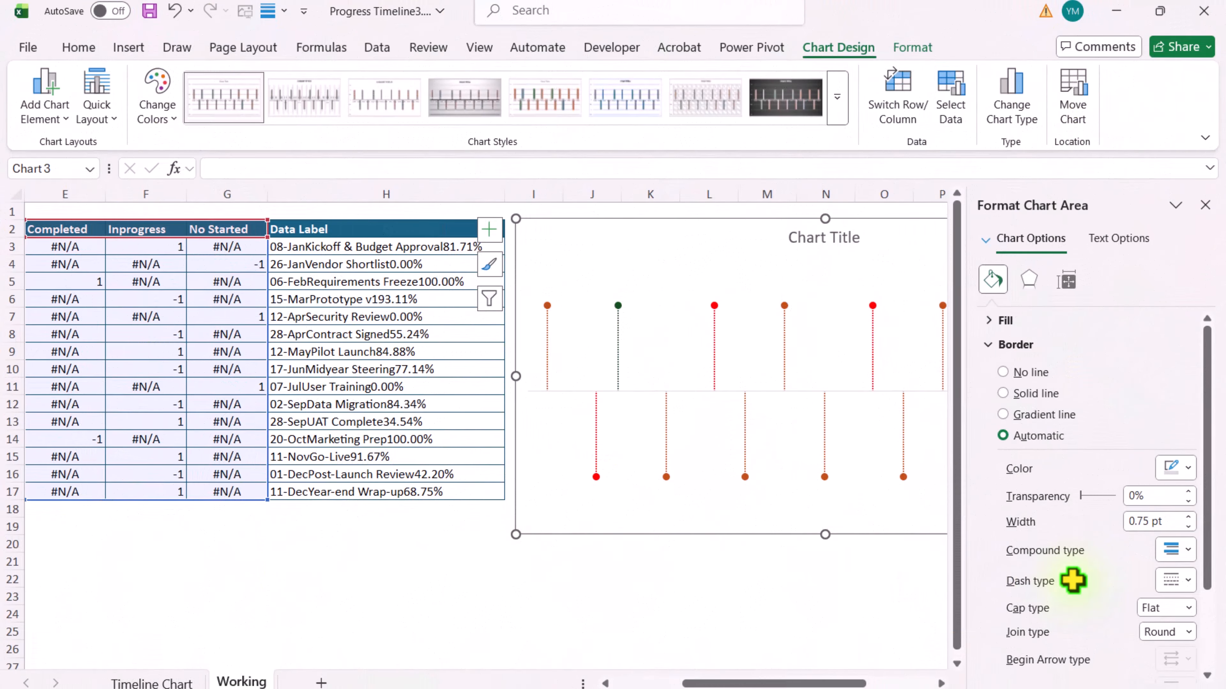
Add data labels to all series in the chart and open the formatting options for the labels
click(498, 233)
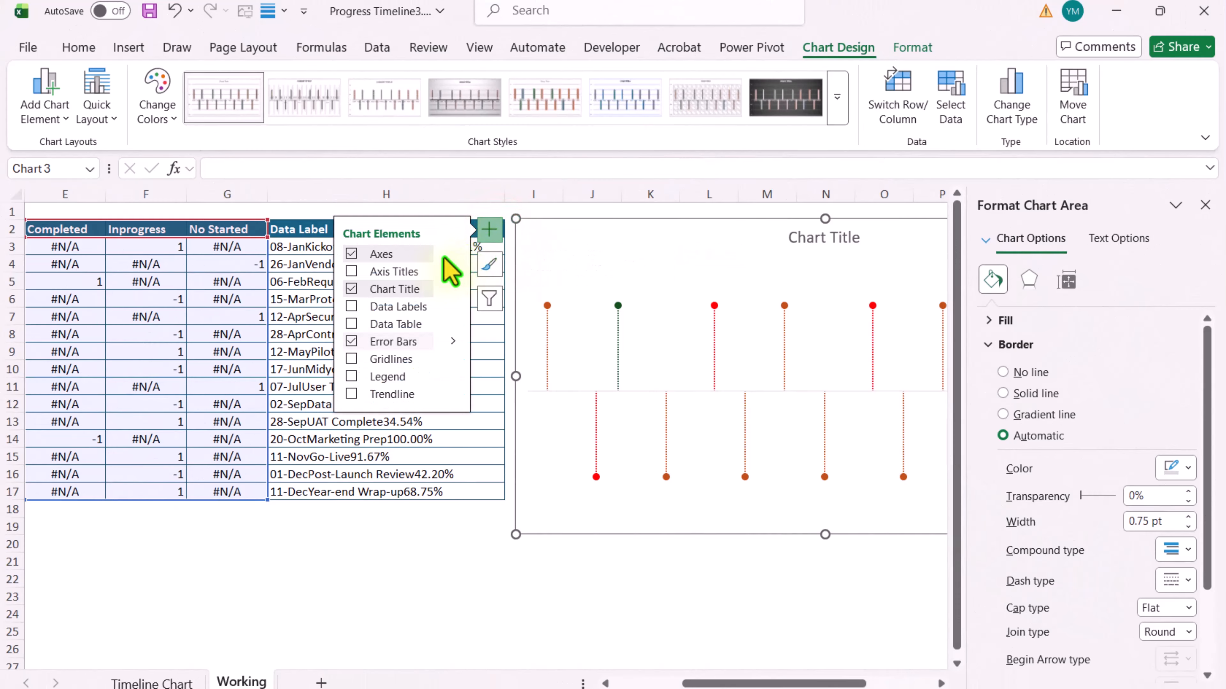
click(348, 306)
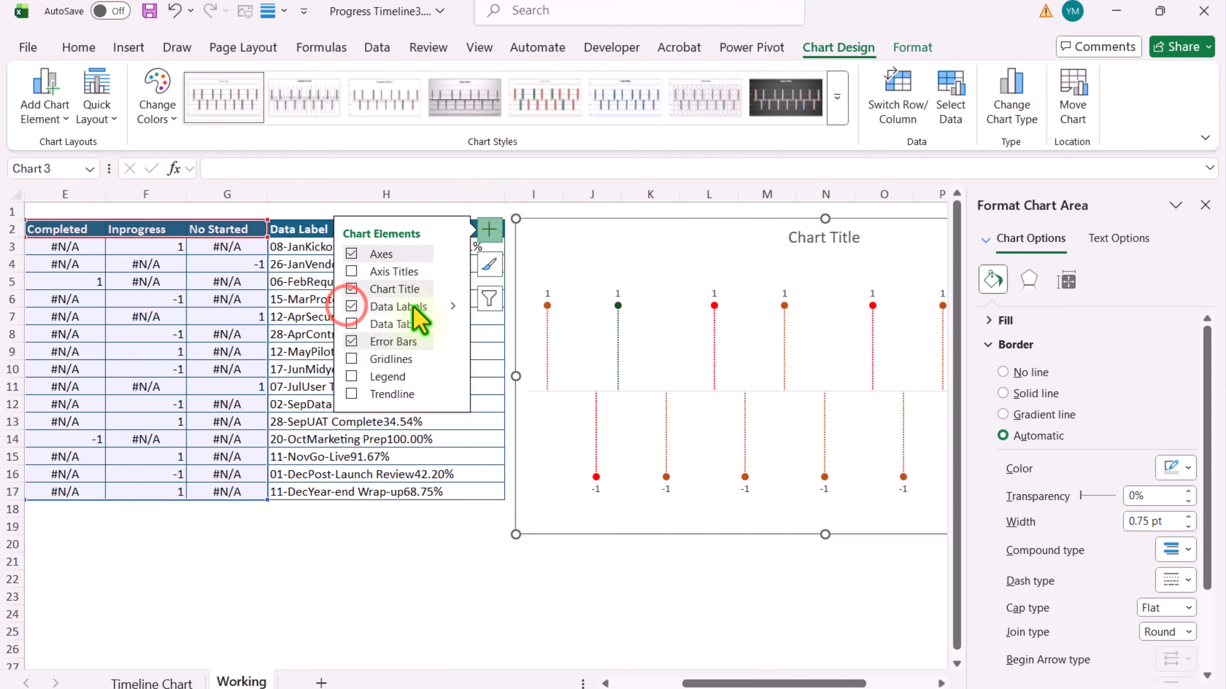
click(453, 305)
click(502, 424)
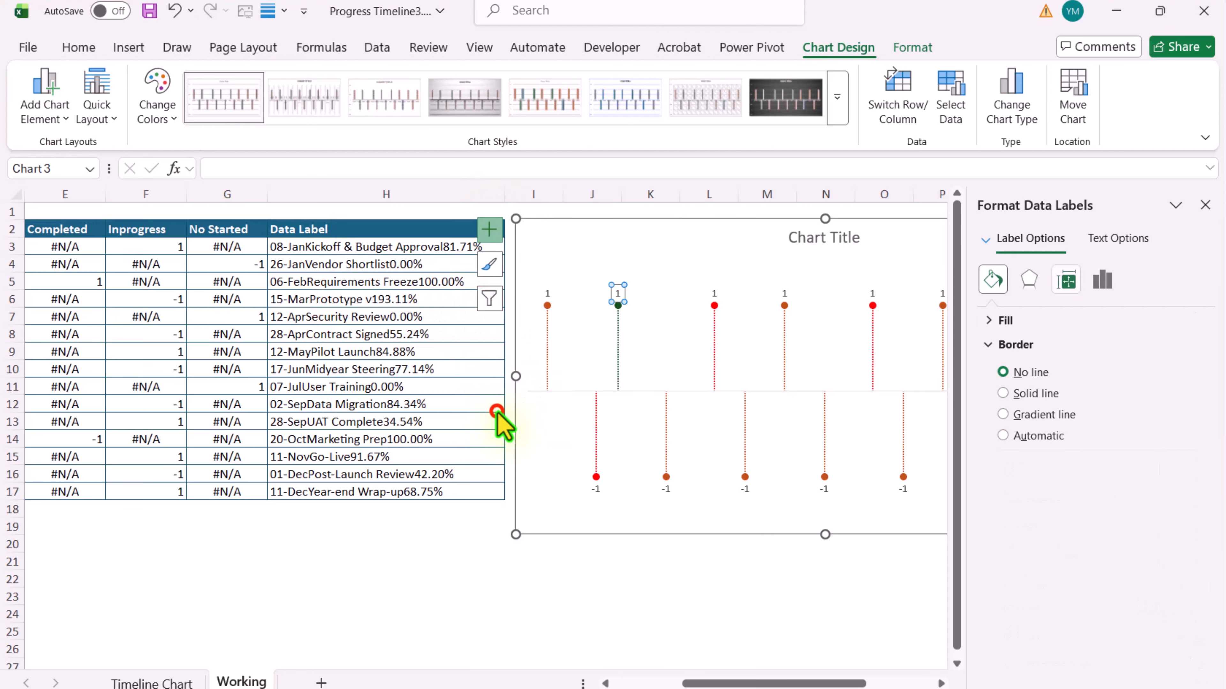
Make the Completed labels take their text from cells H3:H17, without the value and leader lines
click(1104, 280)
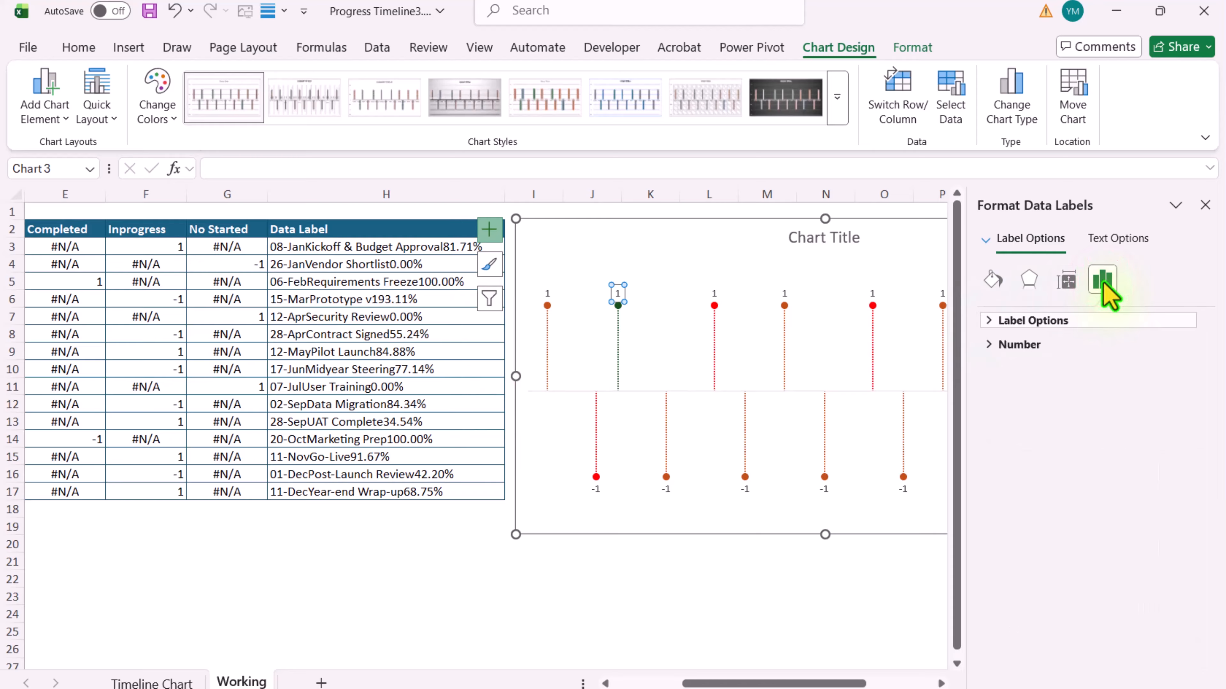
click(1080, 321)
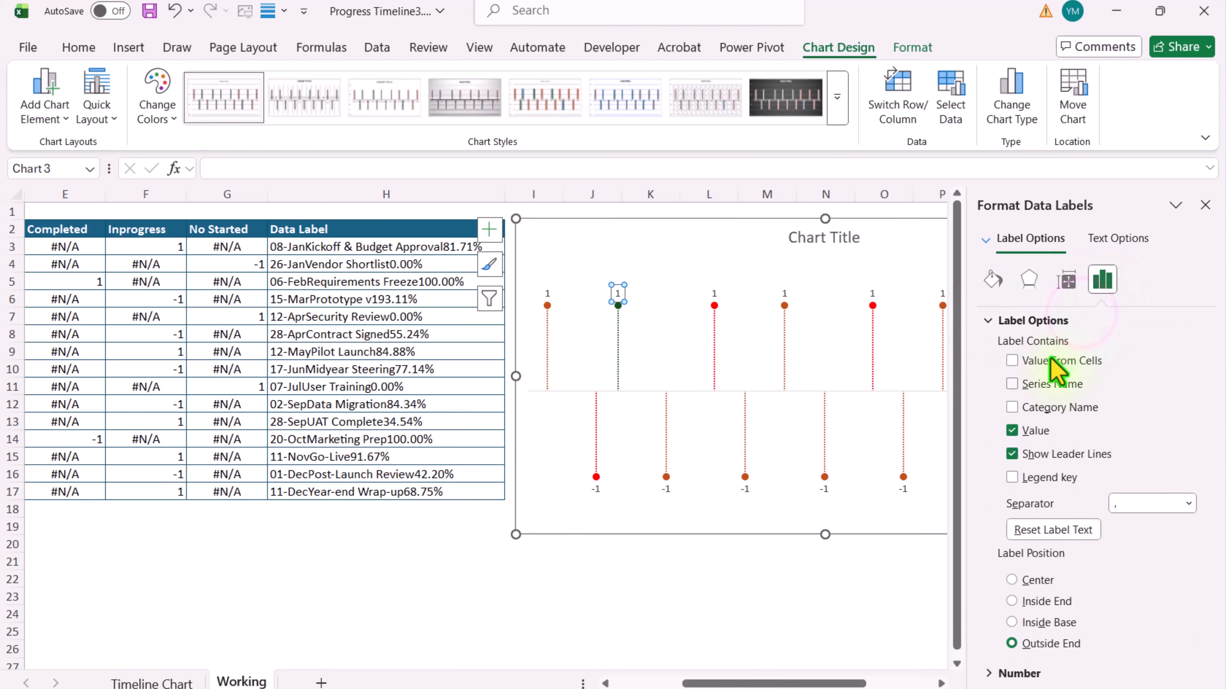
click(1045, 366)
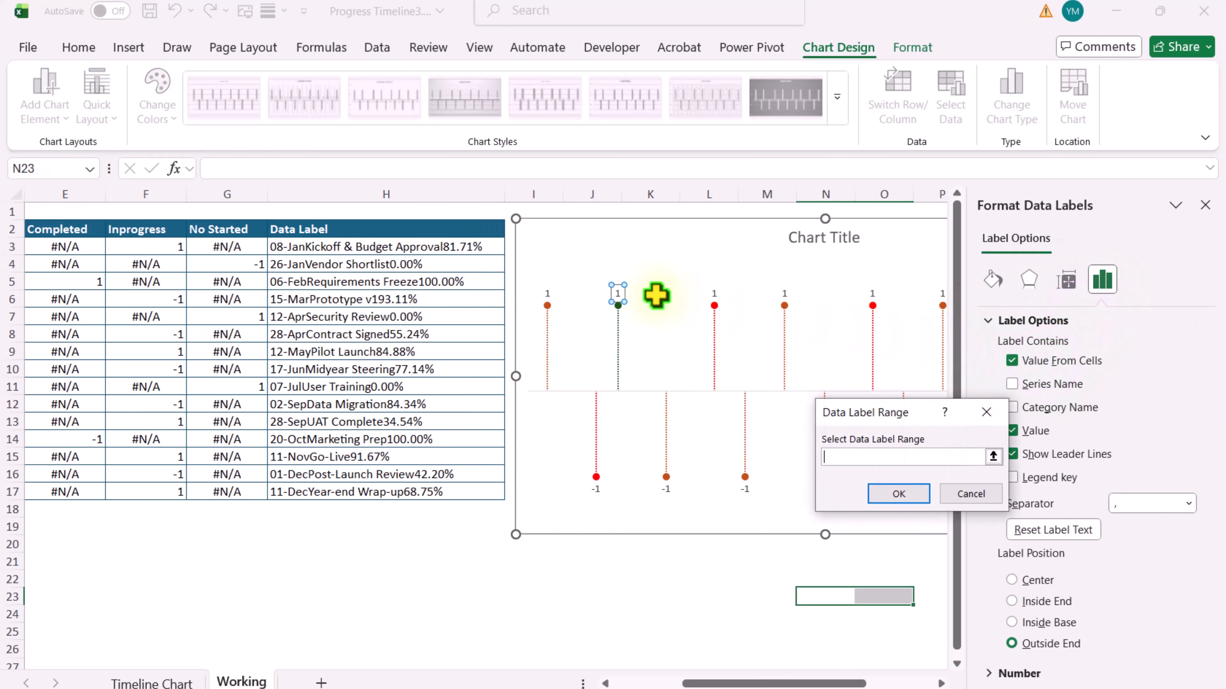
drag(370, 246, 376, 487)
click(899, 493)
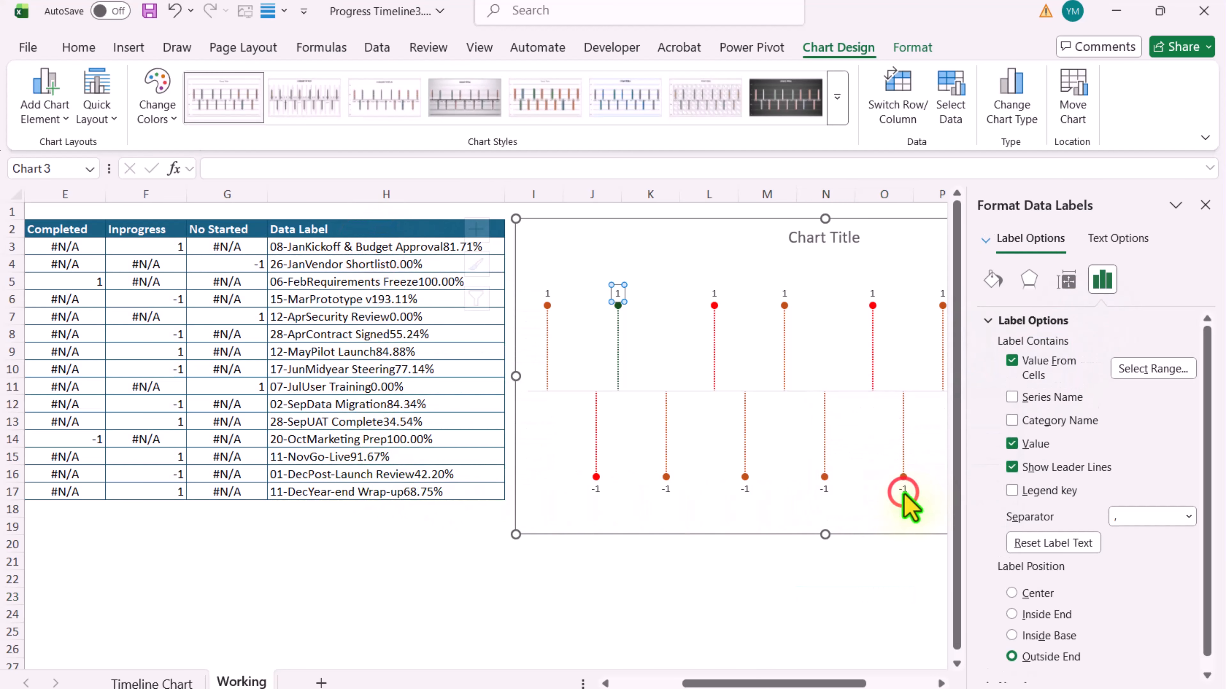
click(1033, 443)
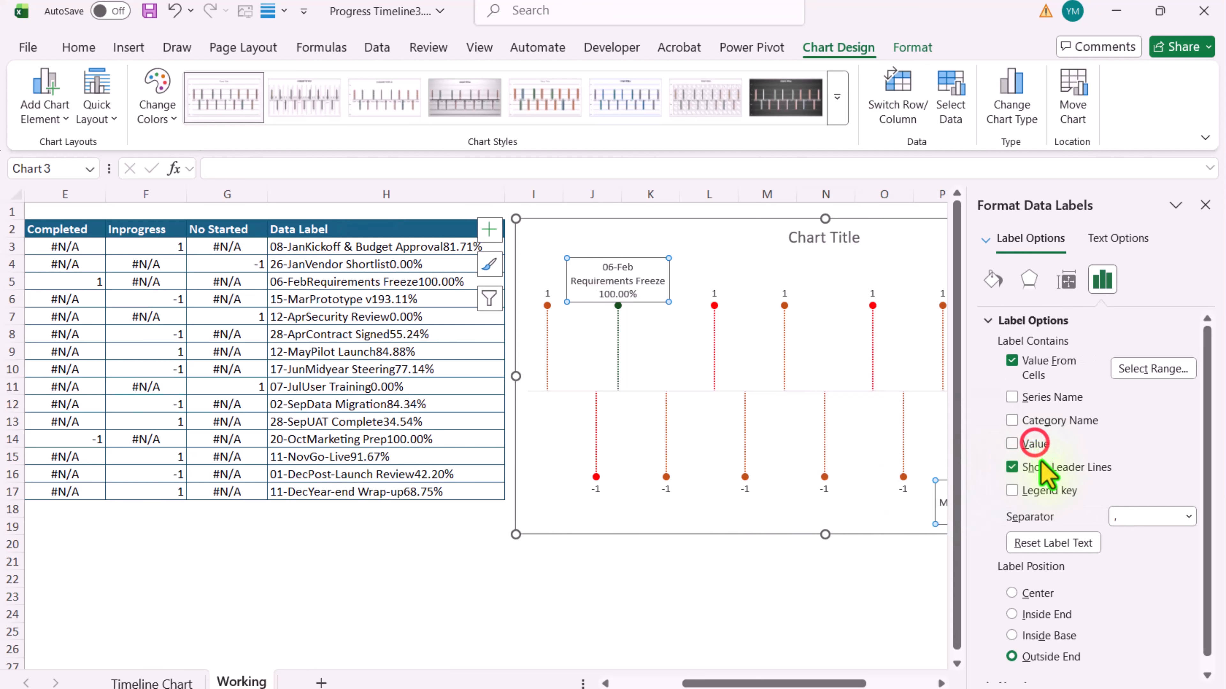
click(1045, 475)
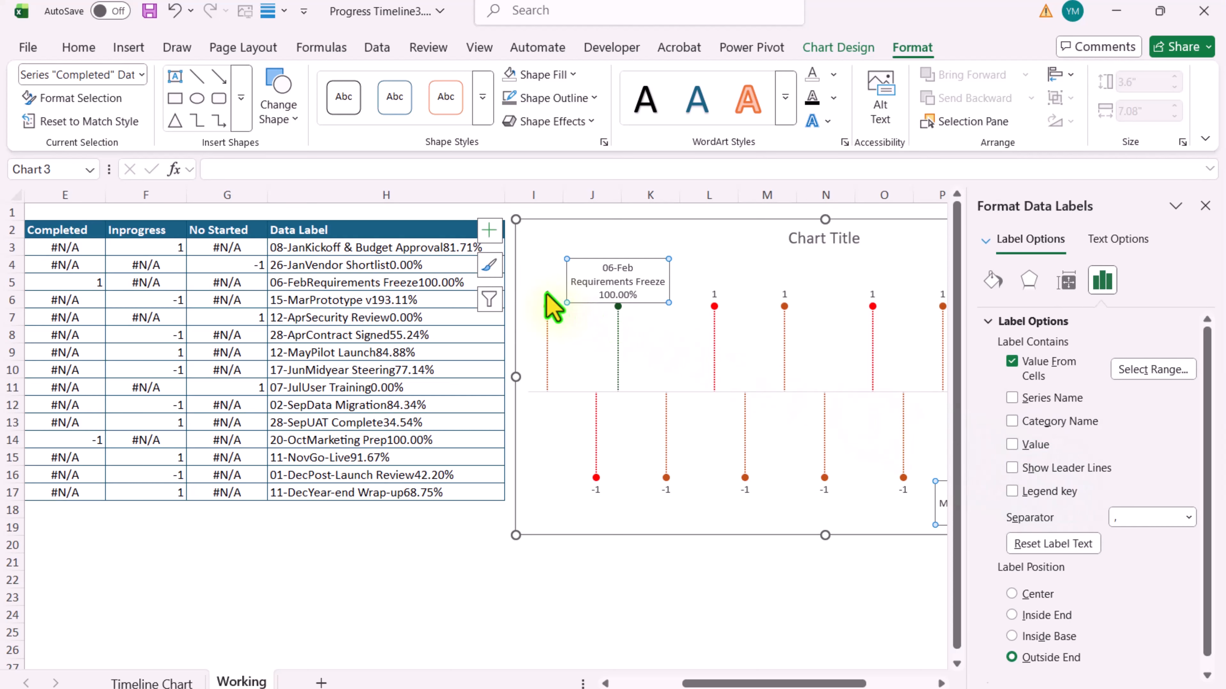
Make the Inprogress labels show only the text from Data Label cells H3:H17, turning off value and leader lines
click(547, 293)
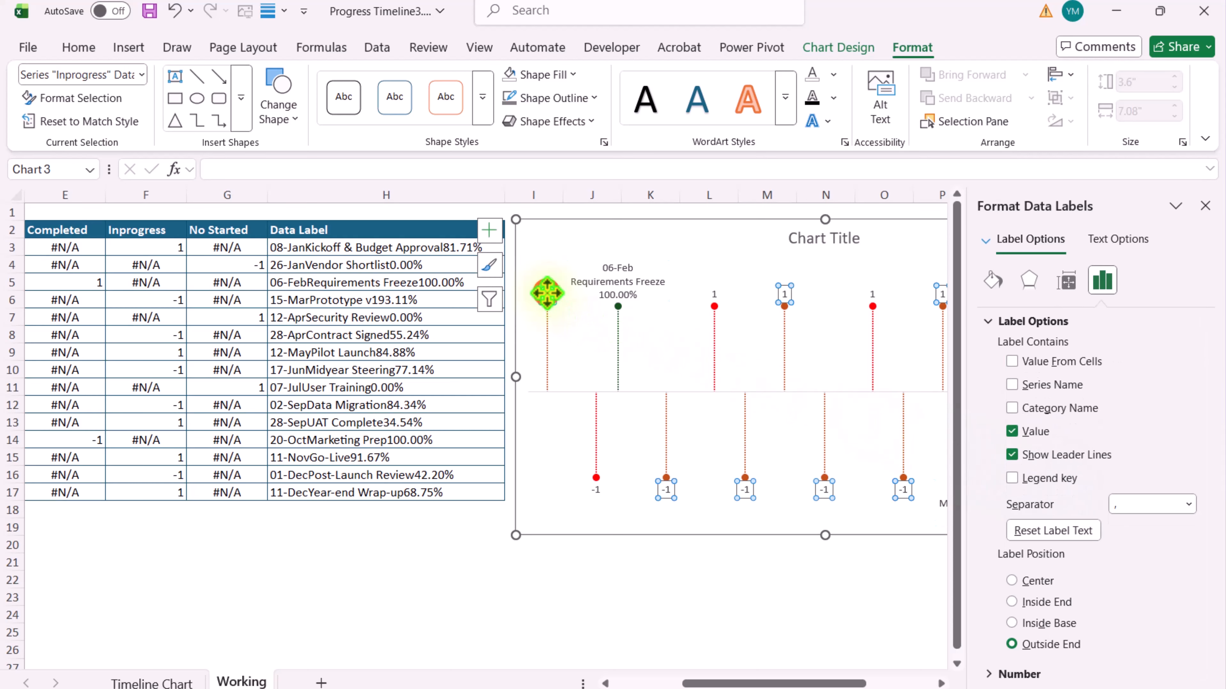
click(1037, 364)
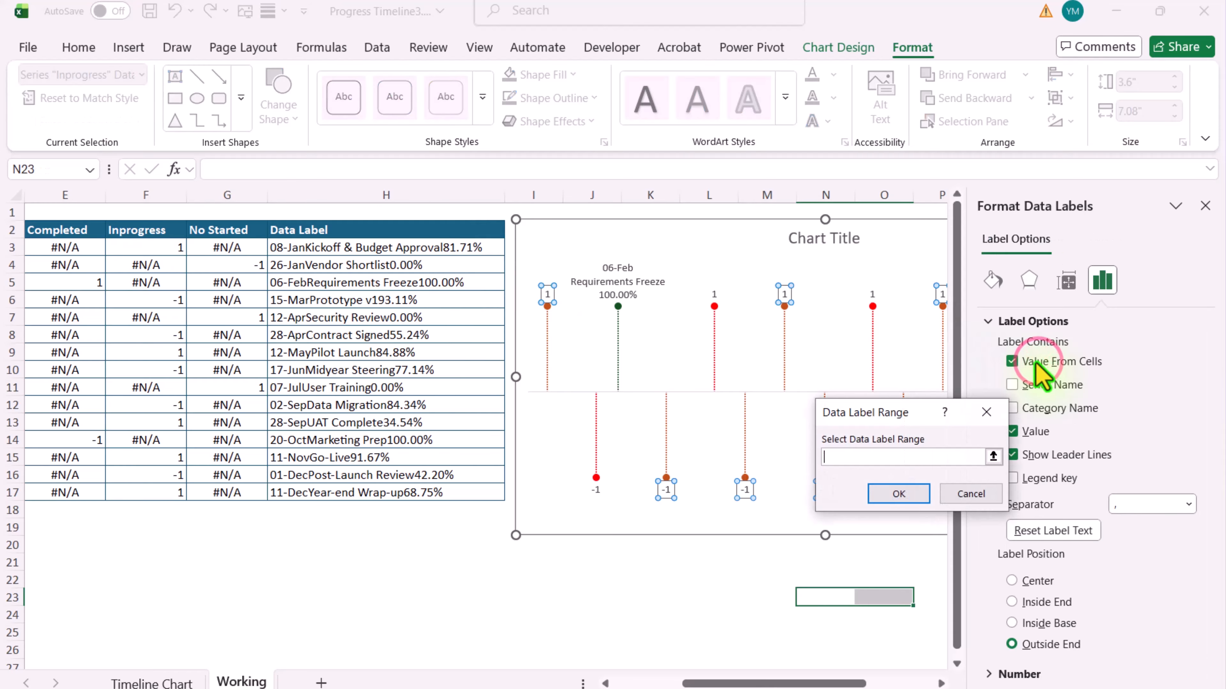
drag(404, 247, 402, 493)
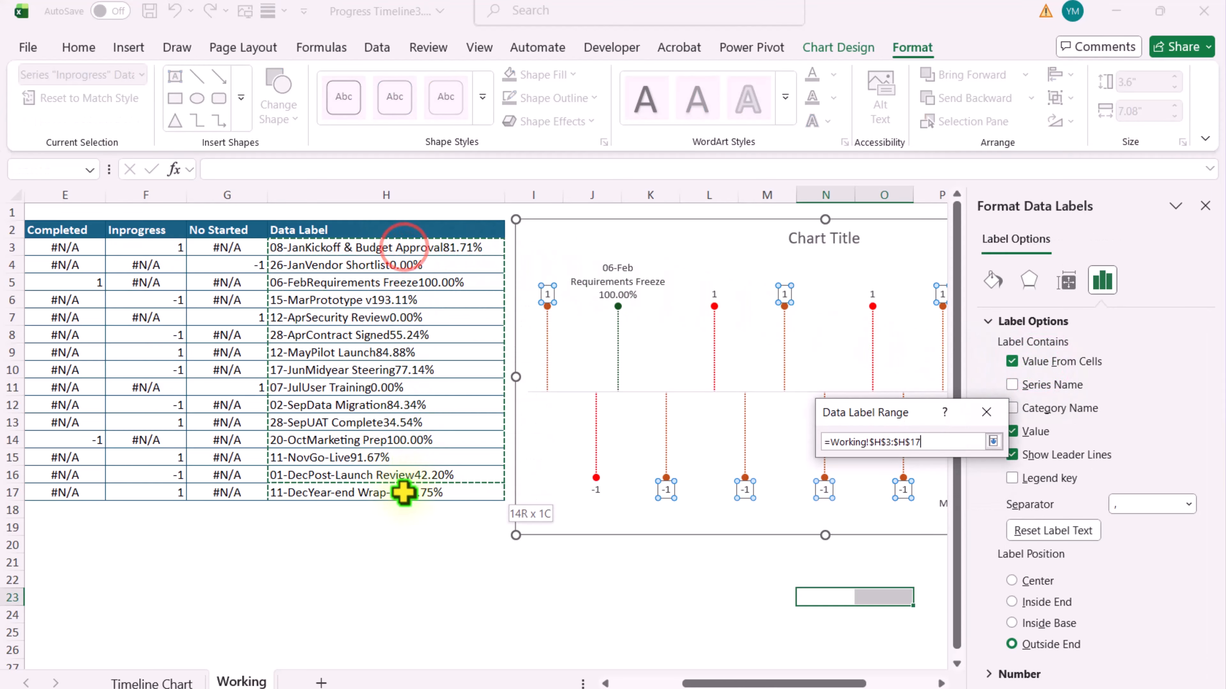
click(890, 497)
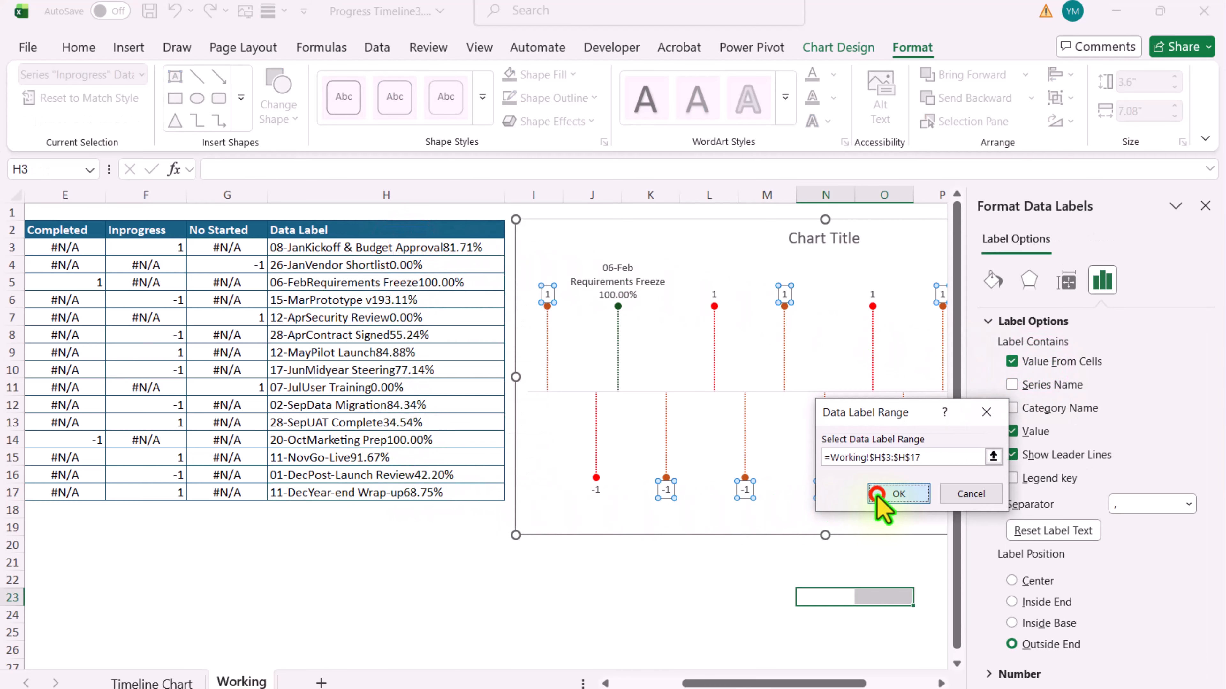
click(1032, 445)
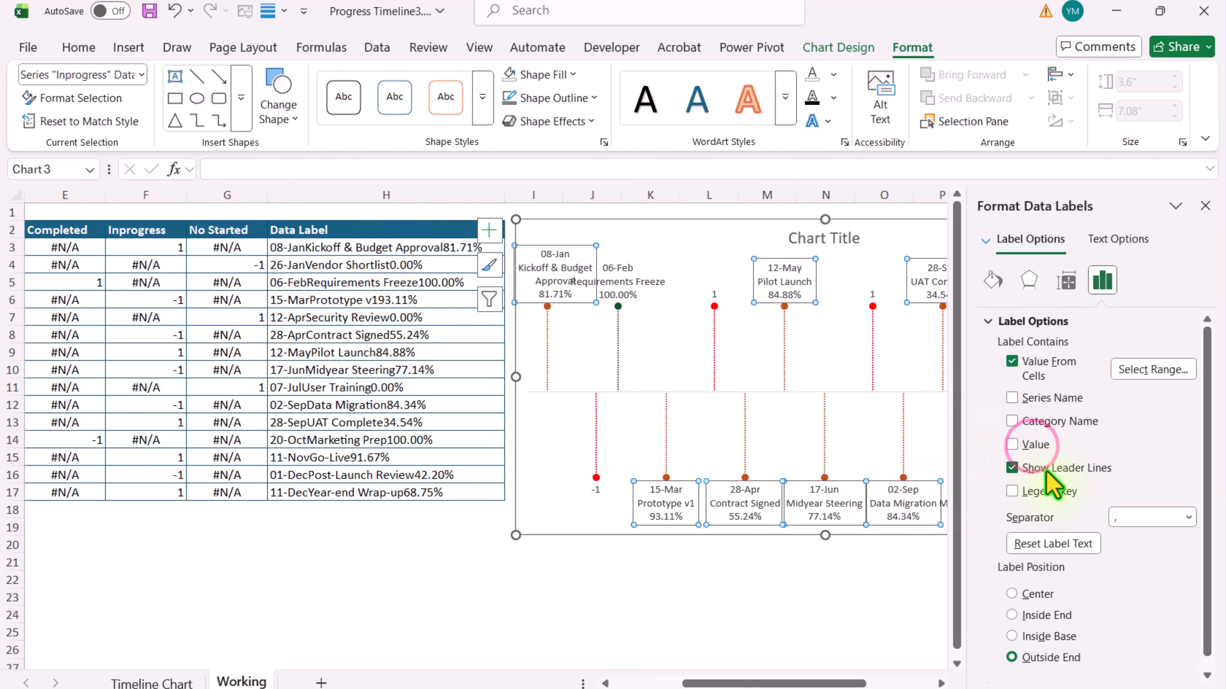
click(1044, 469)
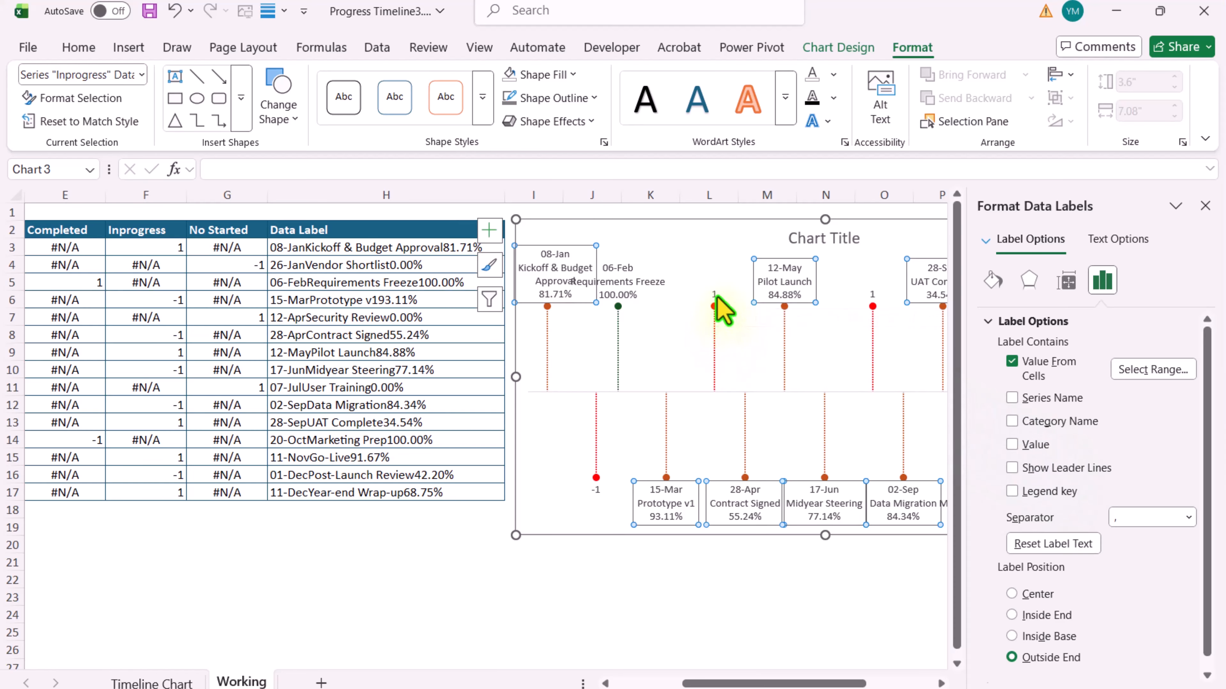
Fill the No Started labels from Data Label cells H3:H17, turn off value and leader lines, and close the label formatting options
click(716, 301)
click(1026, 361)
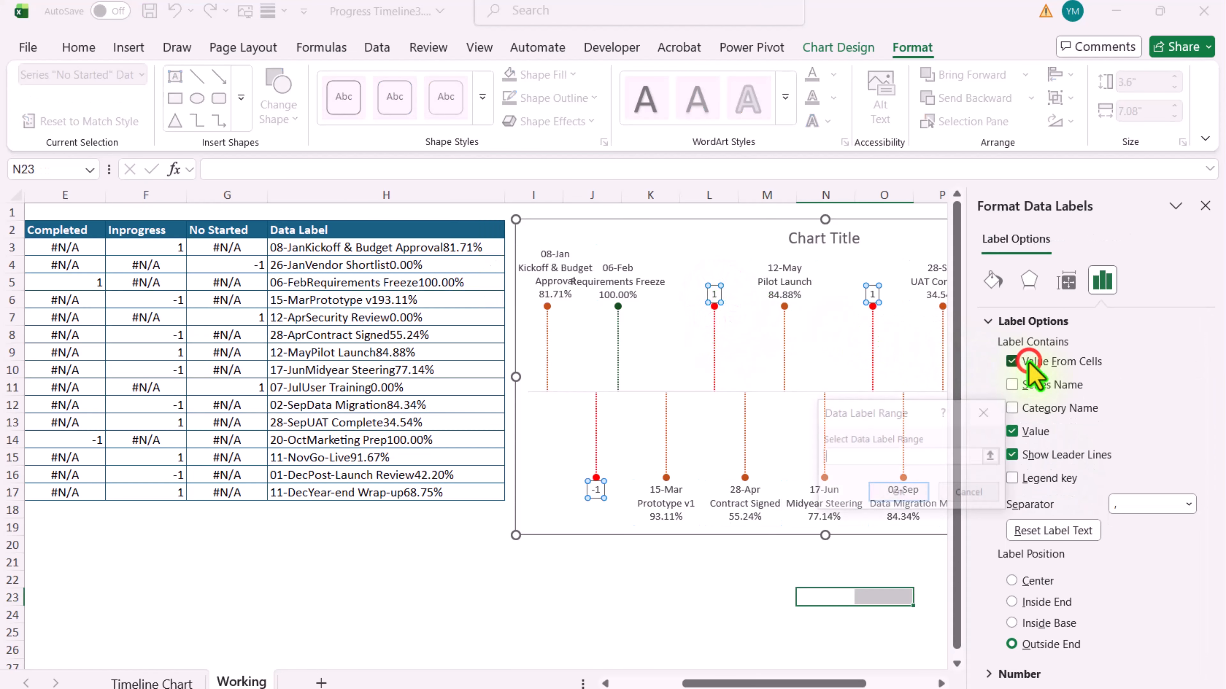
drag(467, 249, 460, 492)
click(914, 493)
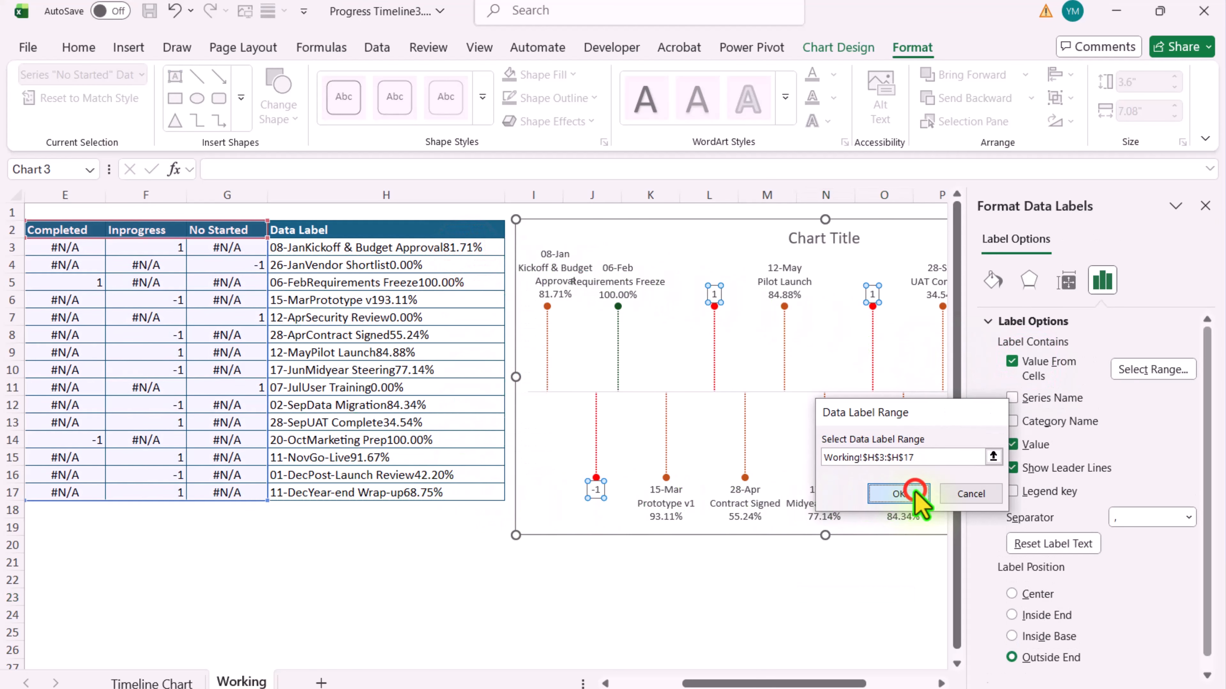
click(1023, 444)
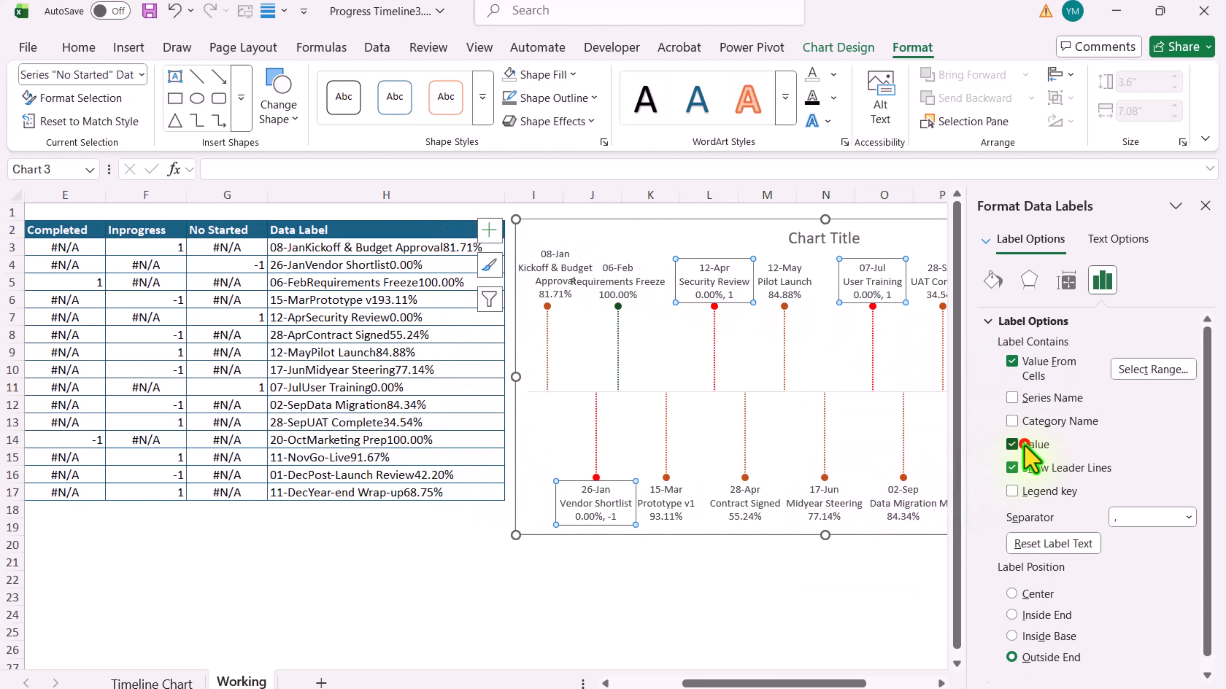
click(1032, 466)
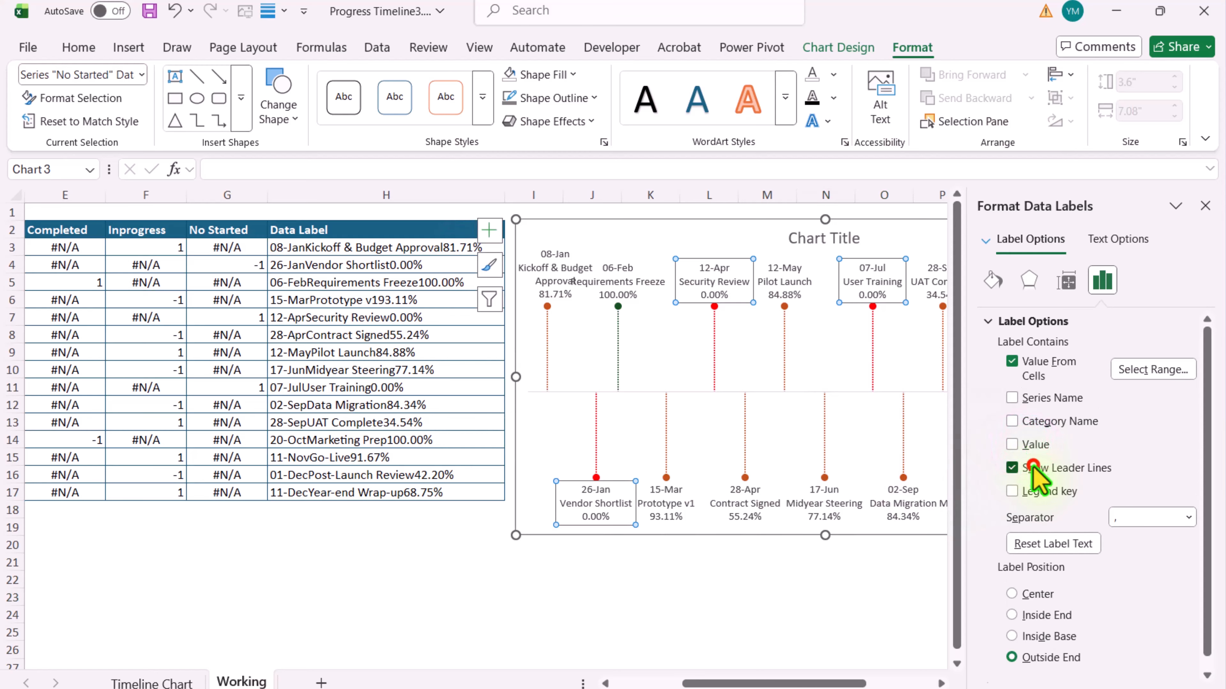
click(1206, 207)
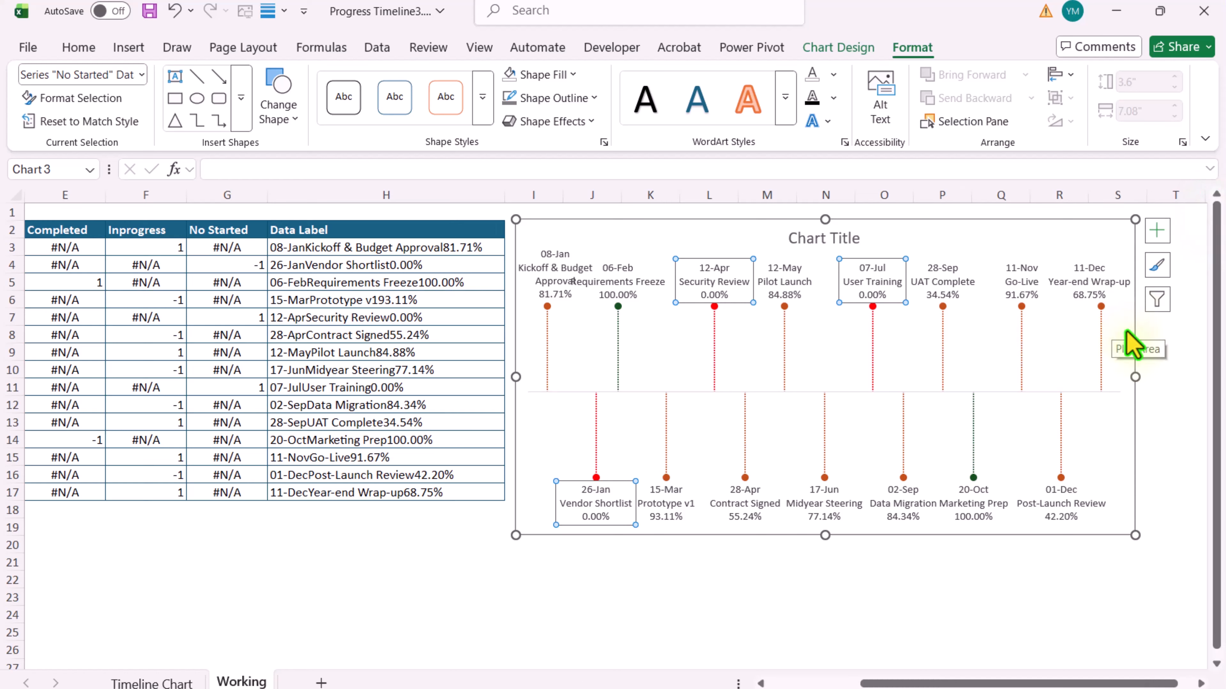
Match the data label font colours to status: red for No Started, dark green for Completed and dark orange for Inprogress
click(834, 75)
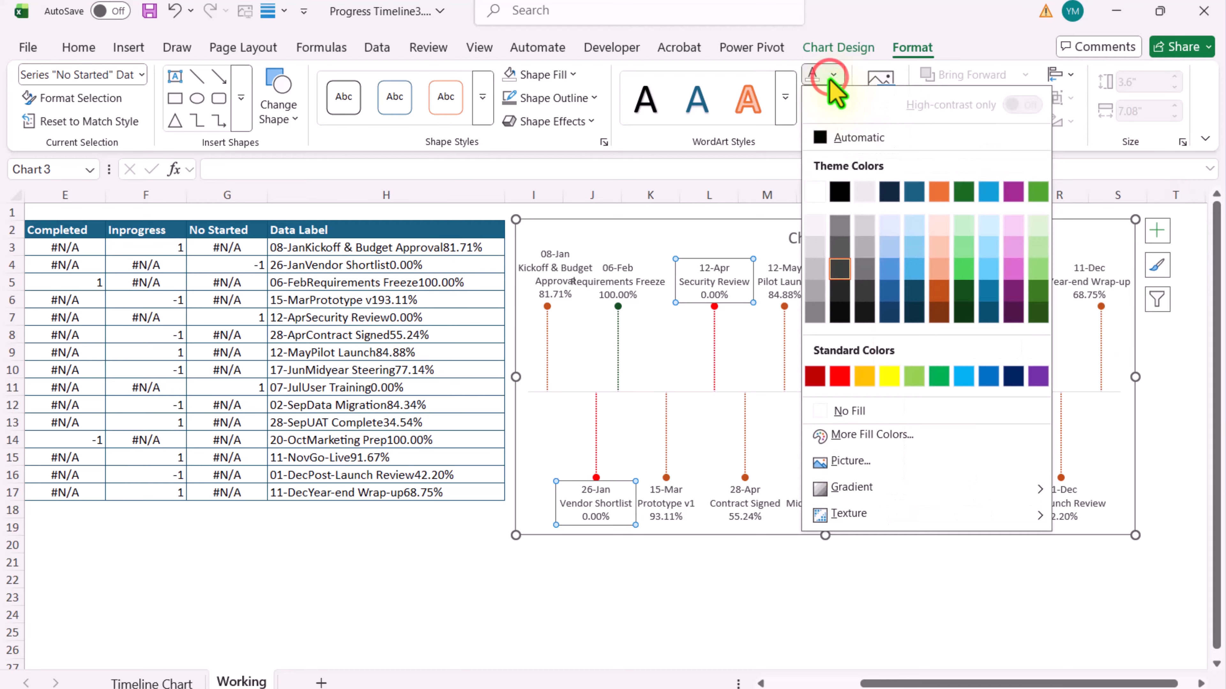
click(840, 376)
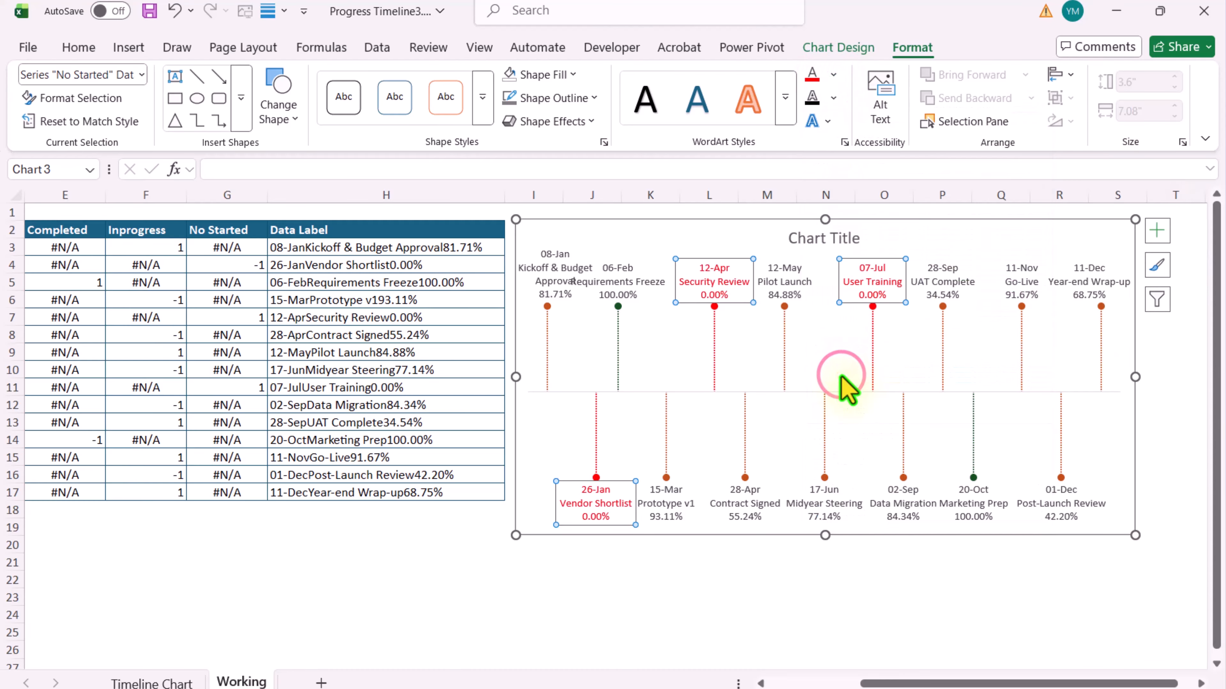
click(633, 285)
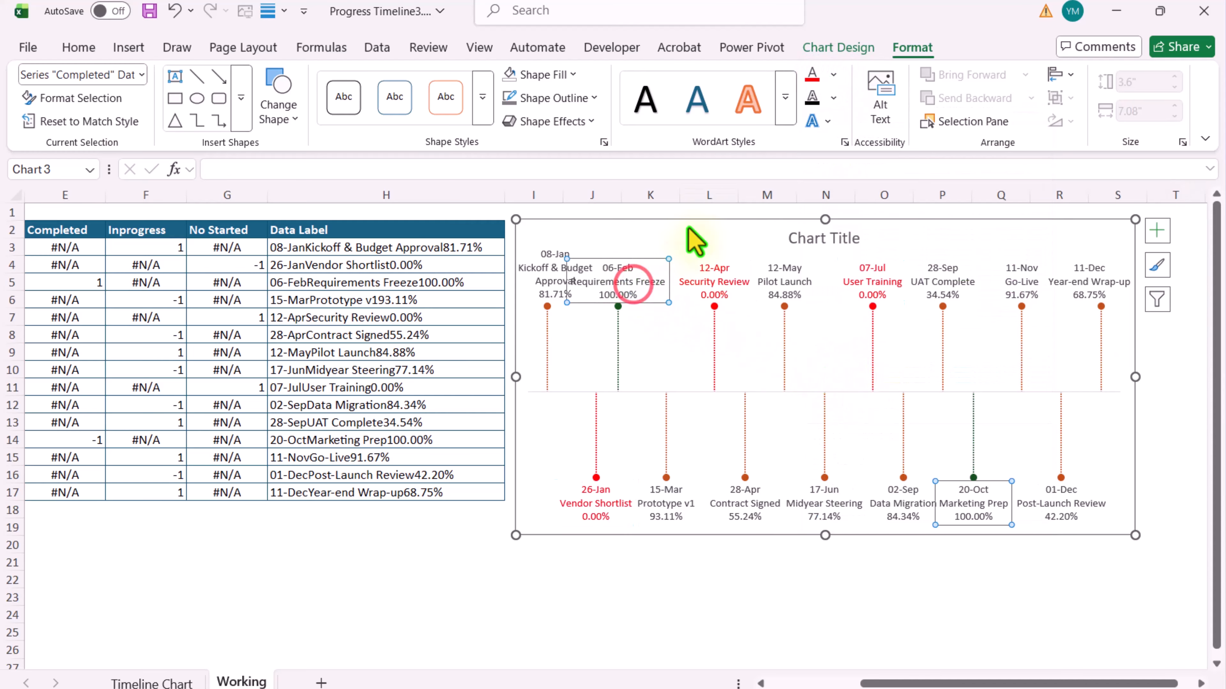
click(834, 75)
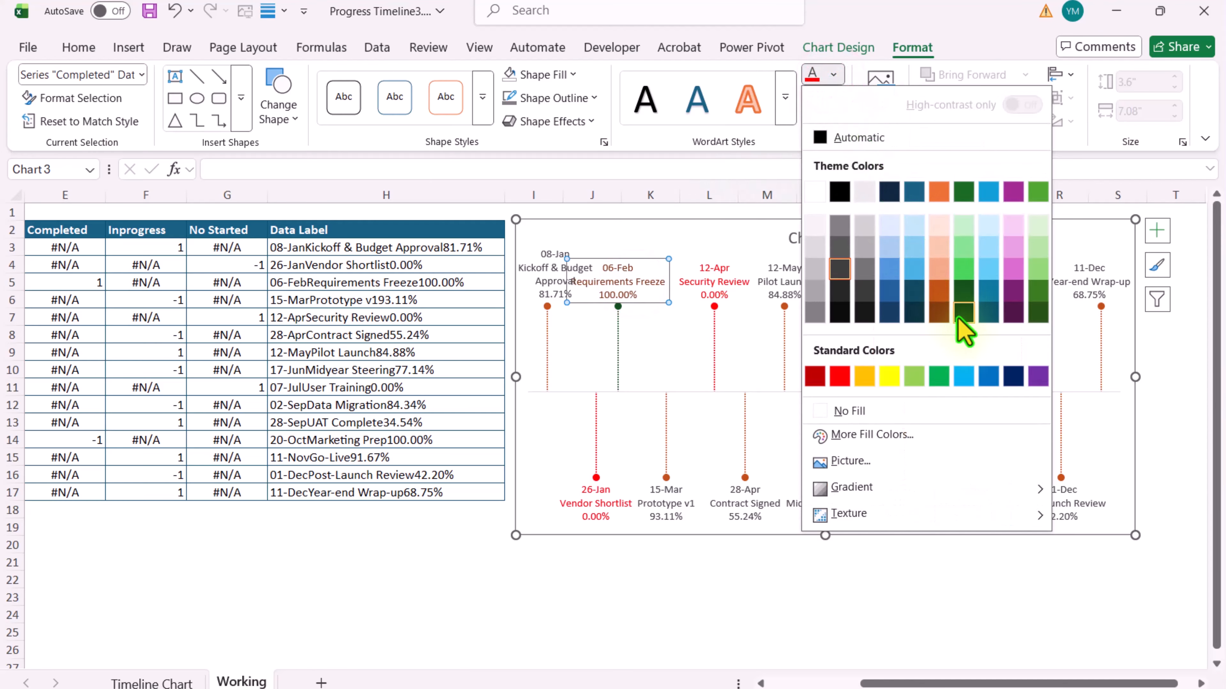
click(964, 313)
click(544, 284)
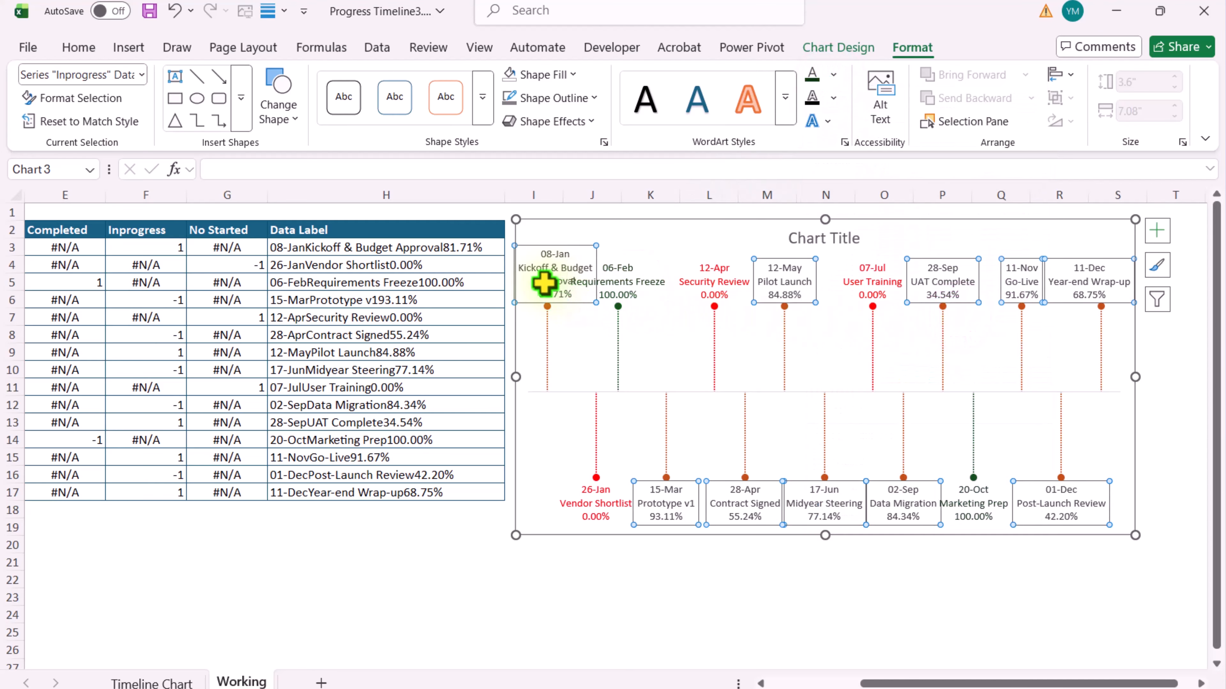
click(834, 74)
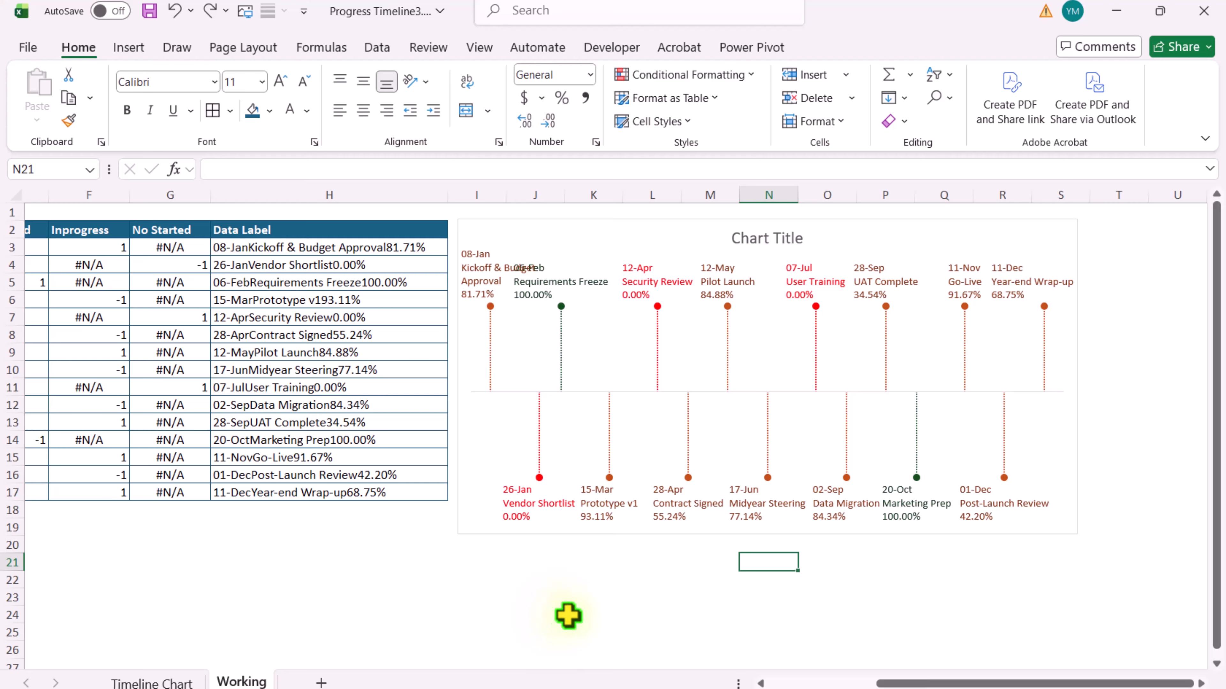
Set the Height to 0.5 for Requirements Freeze in D5 and -0.5 for Prototype v1 in D6
drag(921, 685, 815, 684)
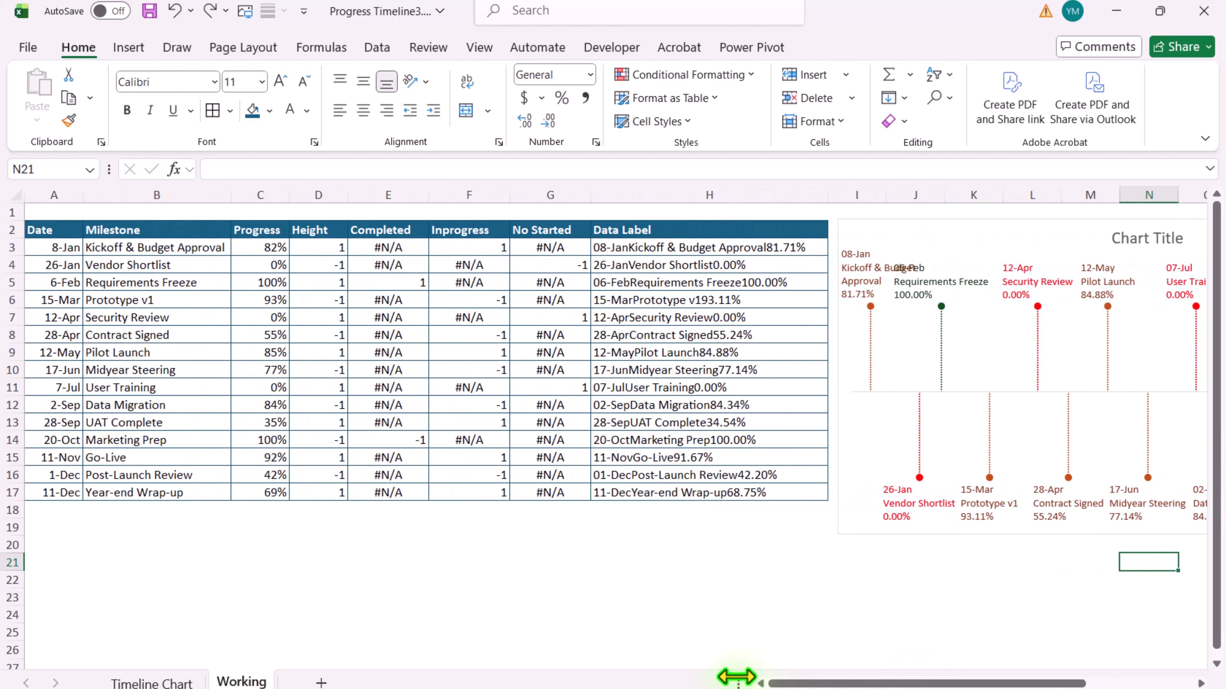
click(307, 286)
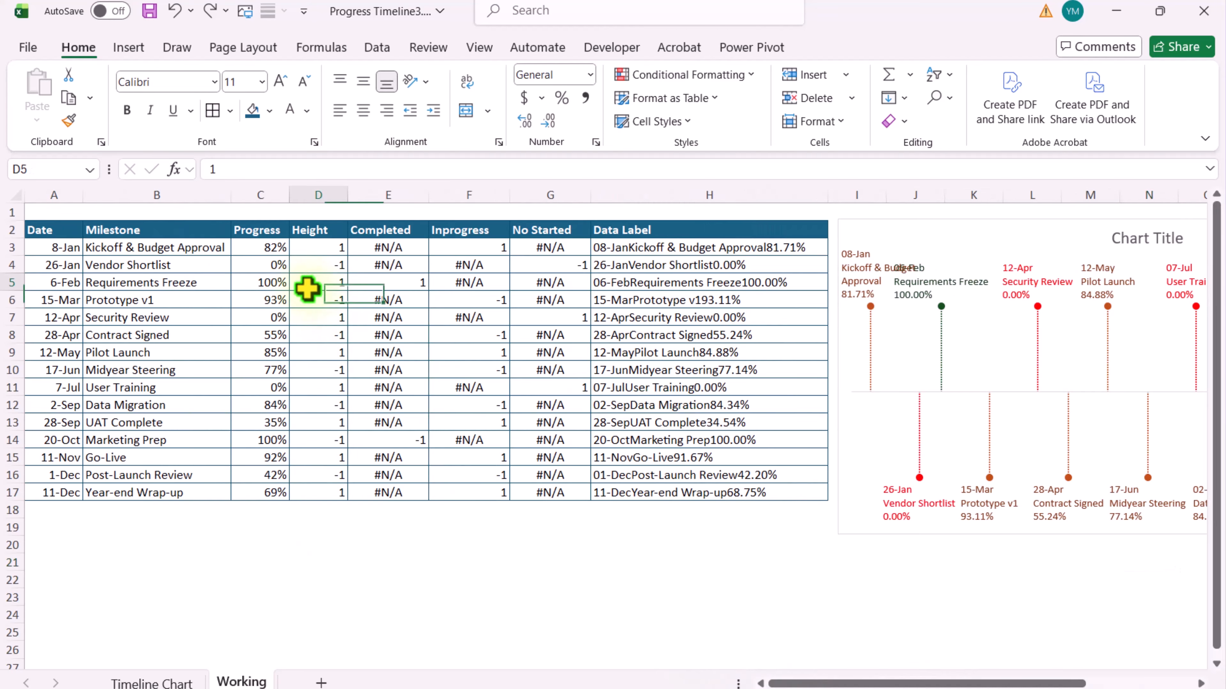
text(0.5)
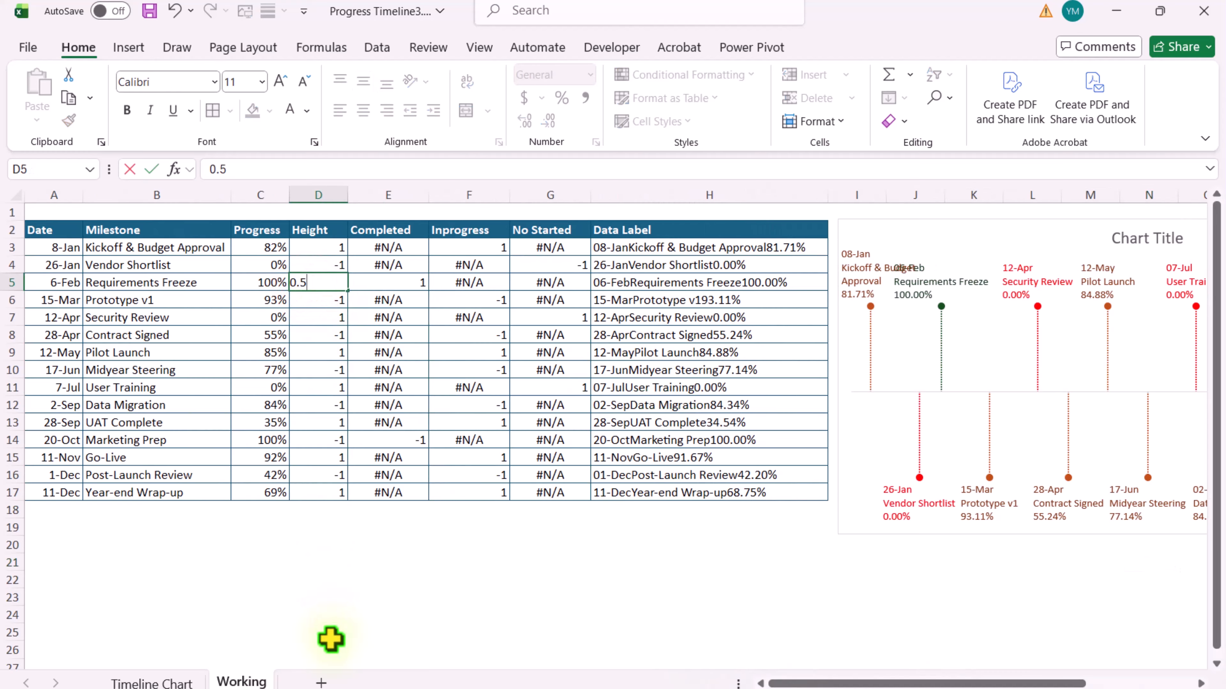
key(Return)
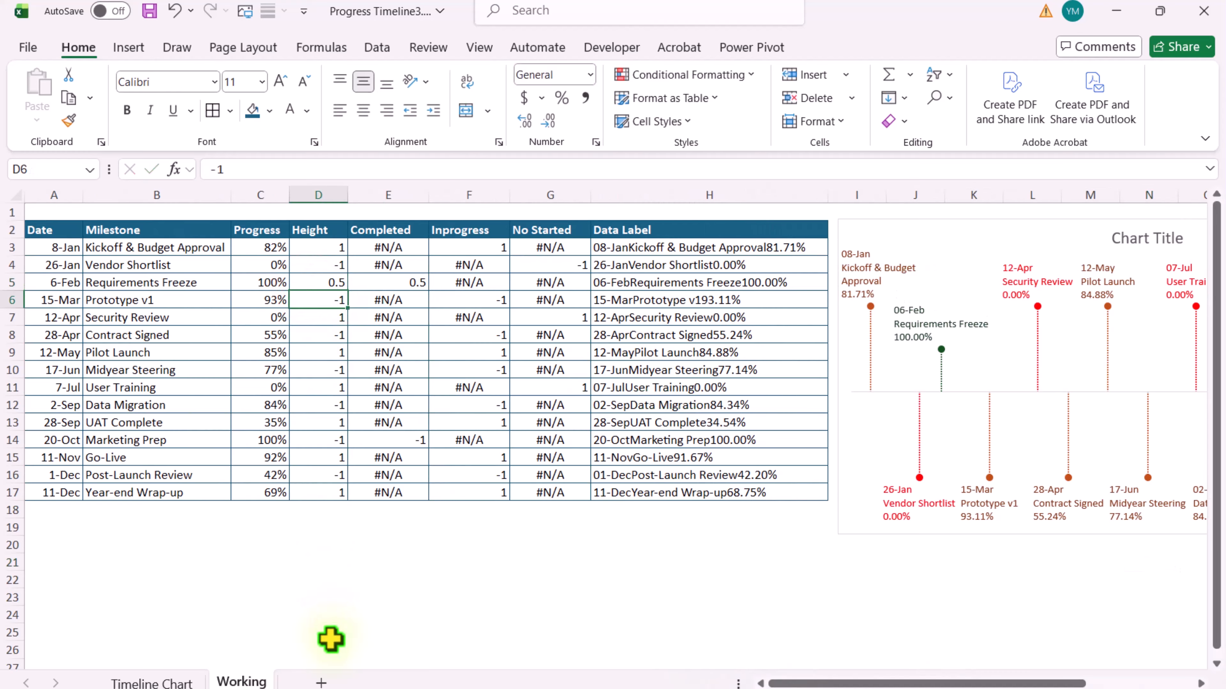
text(-)
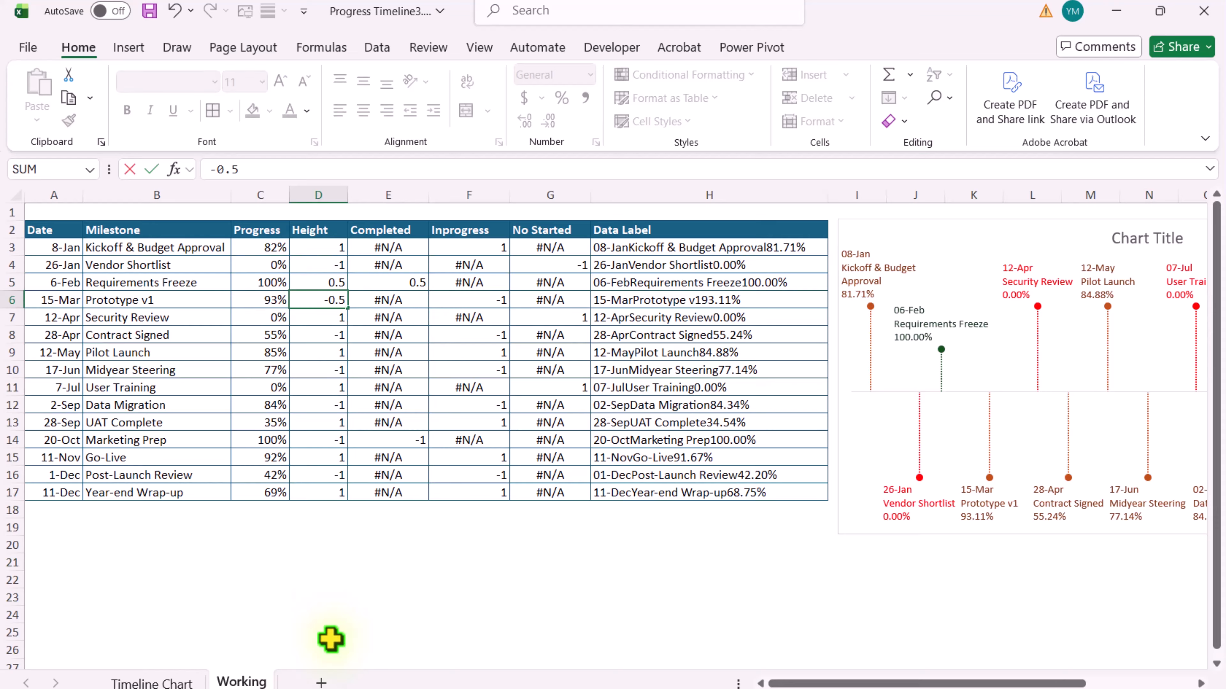
key(Return)
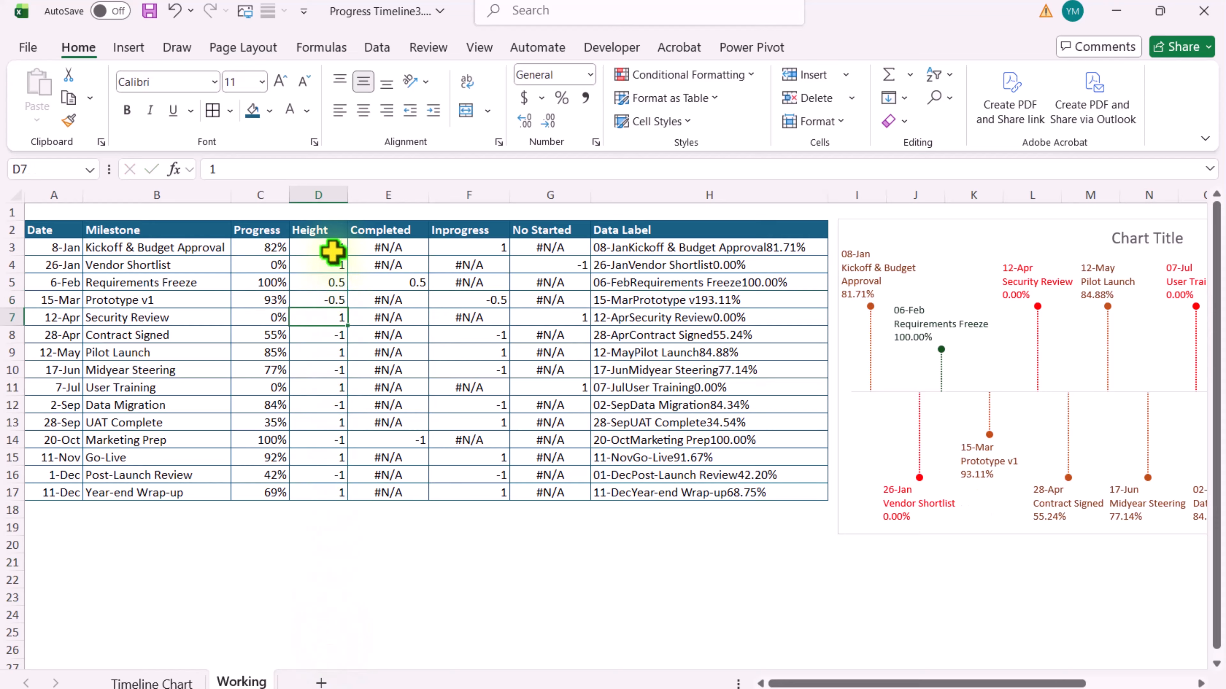
Repeat the height pattern 1, -1, 0.5, -0.5 from D3:D6 down to D17 by copying the cells rather than continuing a series
drag(331, 249, 334, 495)
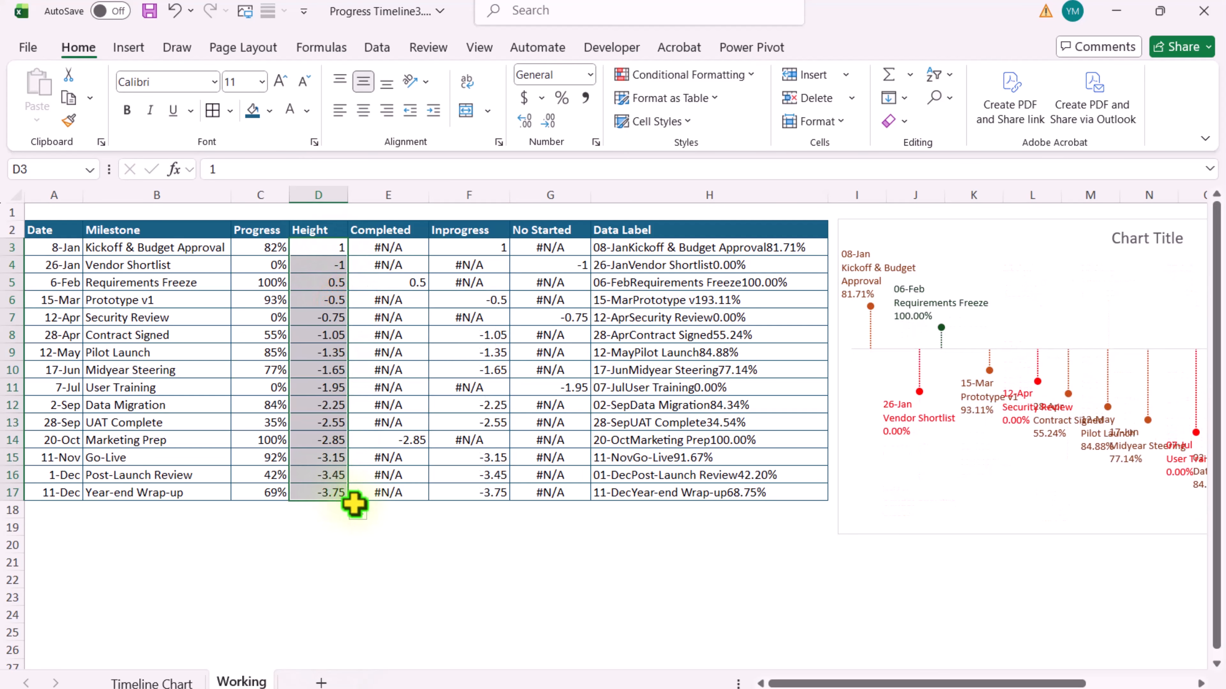
click(364, 511)
click(386, 537)
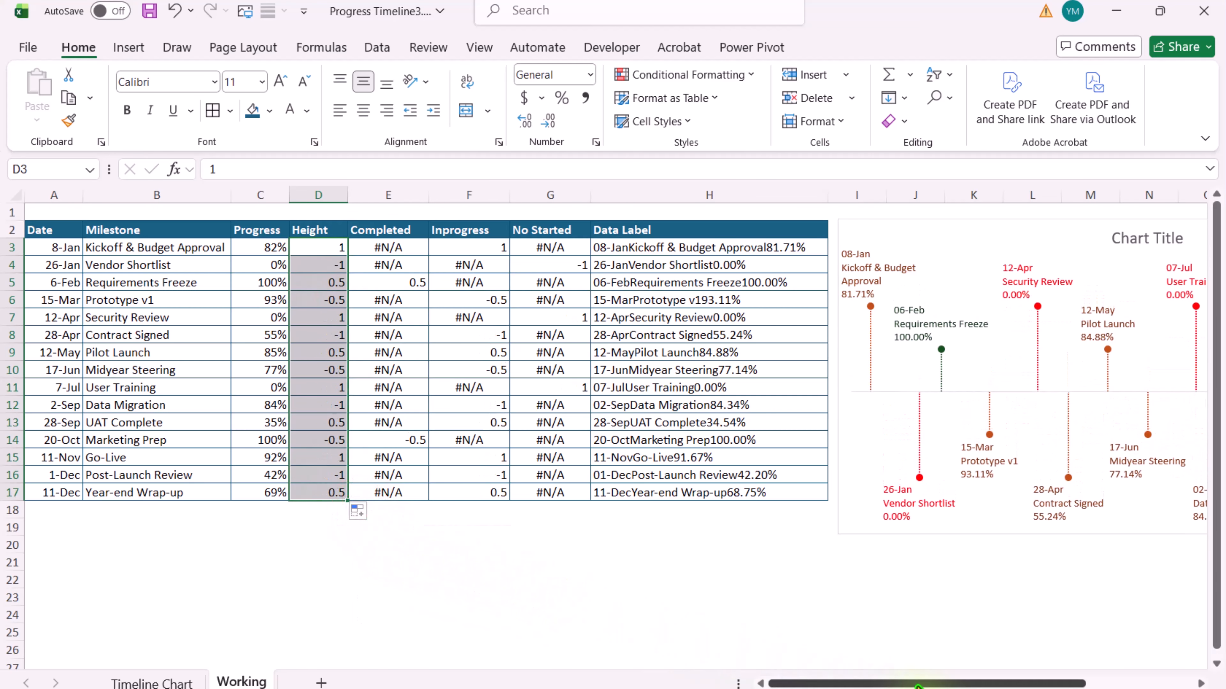
Title the timeline chart "Progress % Timeline Chart" and format the title bold in dark blue
drag(919, 683, 975, 683)
drag(1003, 676, 1026, 679)
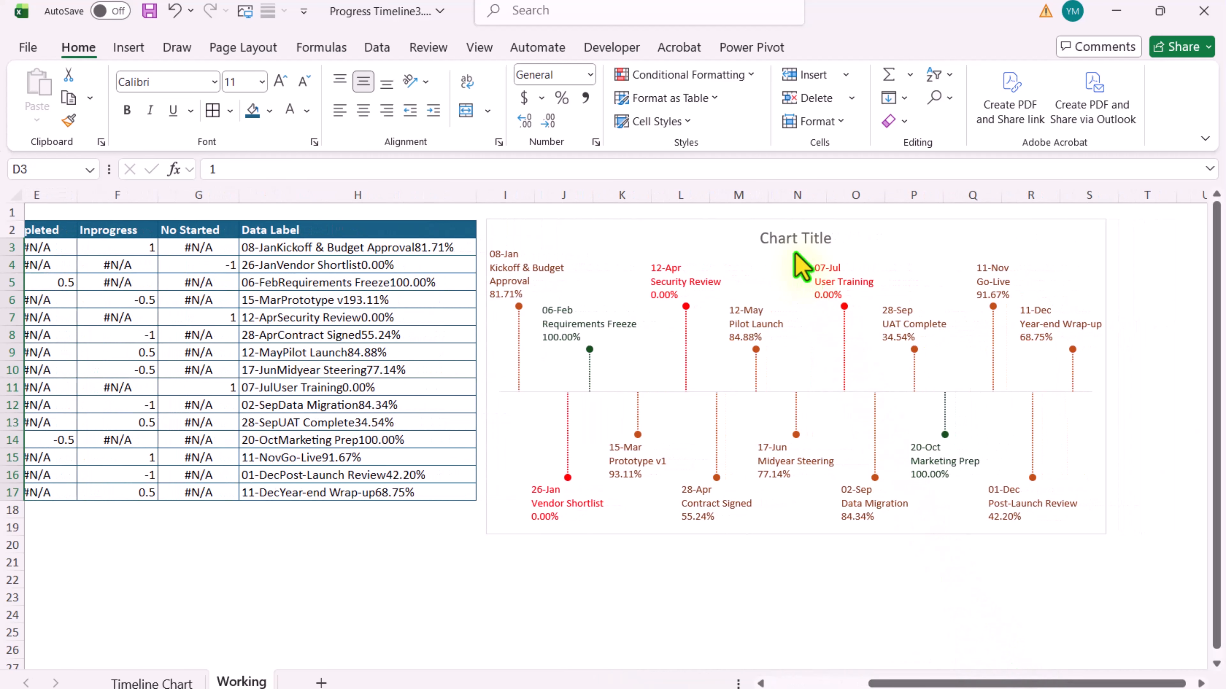
click(791, 241)
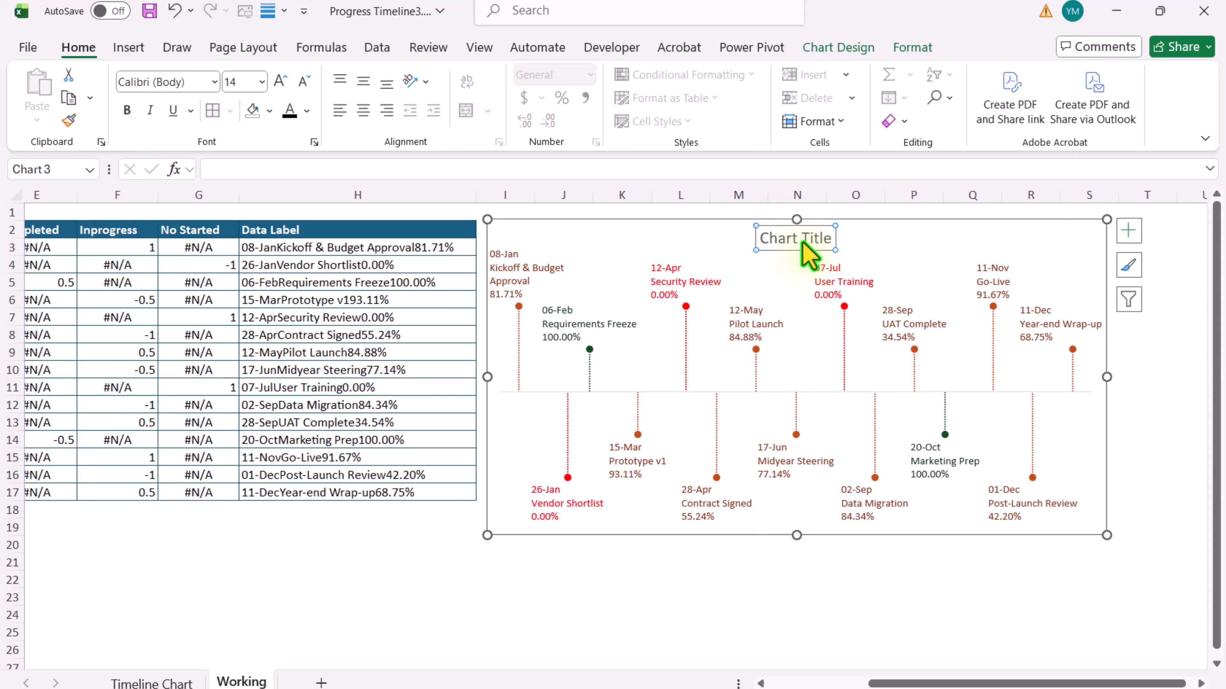
triple_click(801, 241)
text(Progress % Timeline Chart)
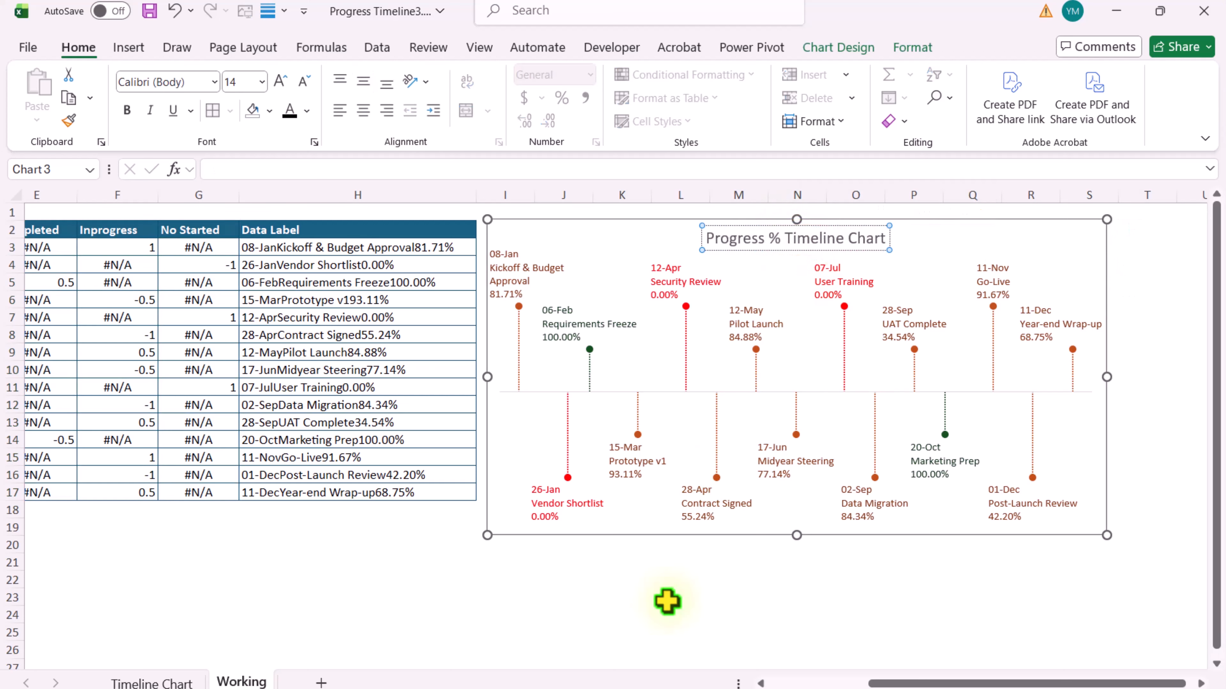
click(306, 111)
click(394, 224)
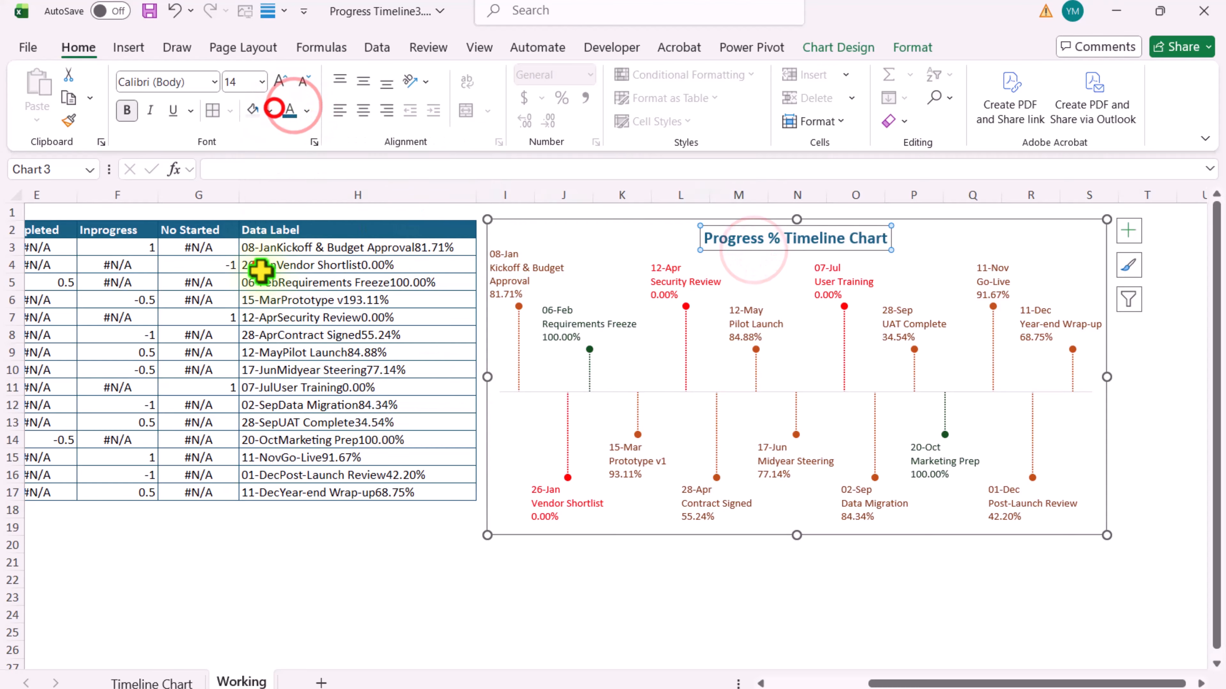
click(475, 582)
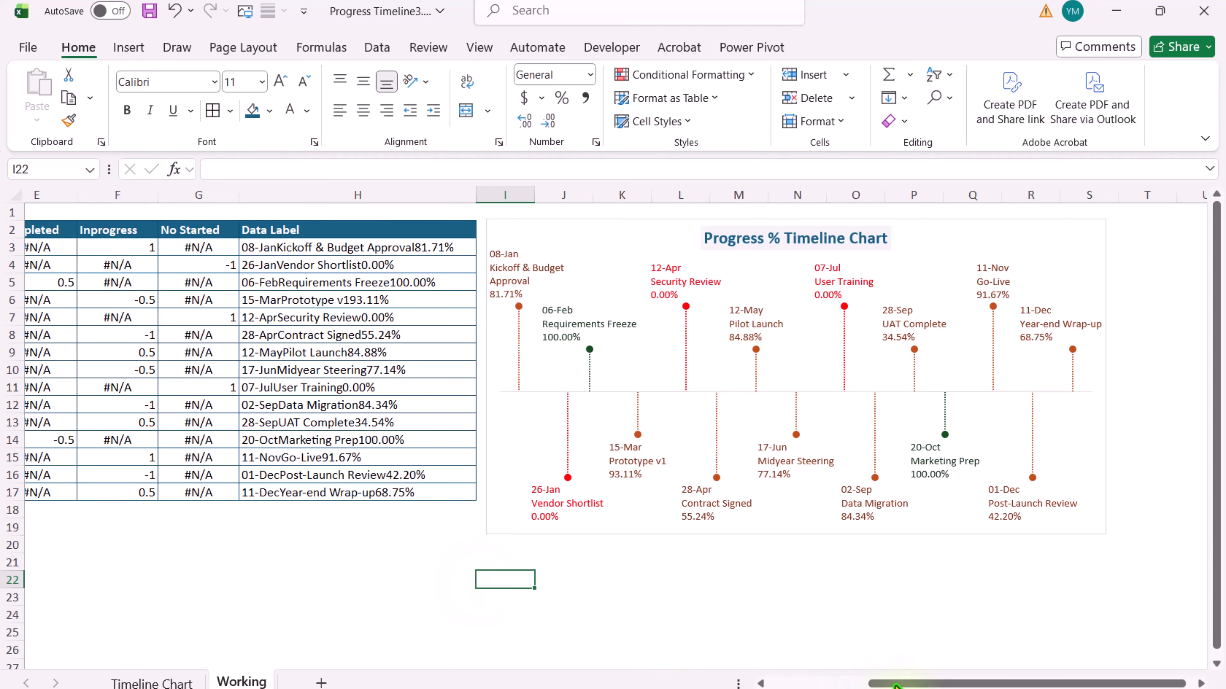
Begin a formula in E1, above the Completed header, that tests E3:E17 with ISNUMBER, and preview its array result
drag(902, 683, 859, 682)
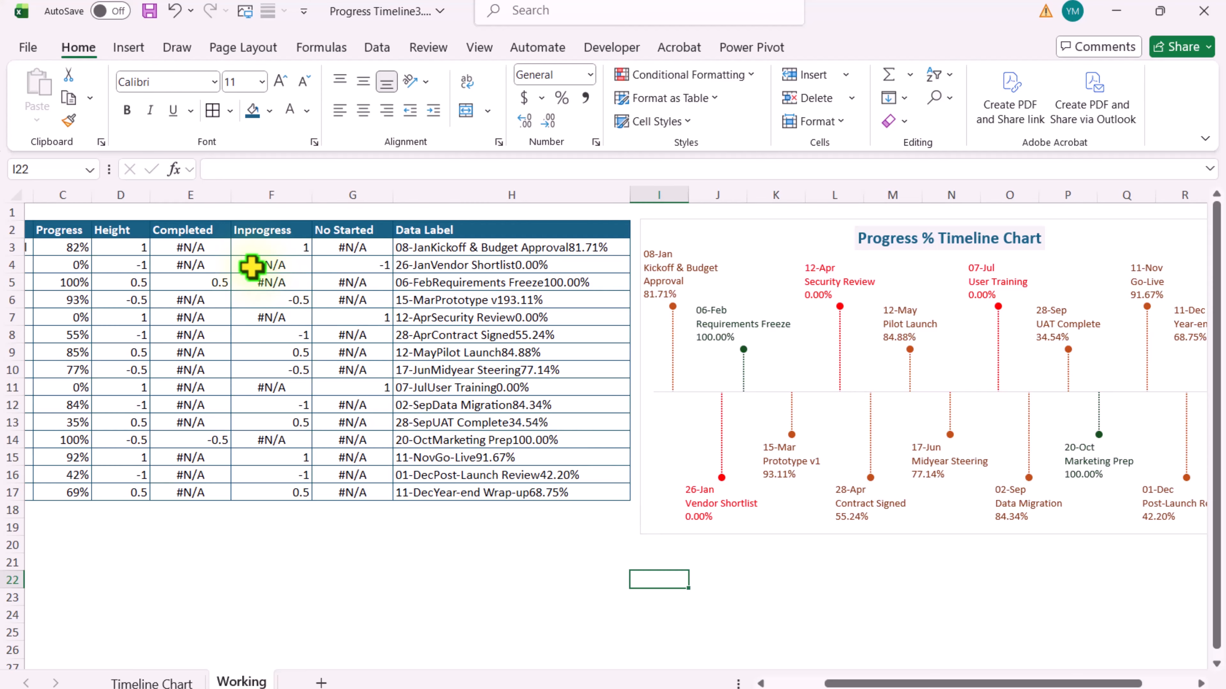
click(194, 619)
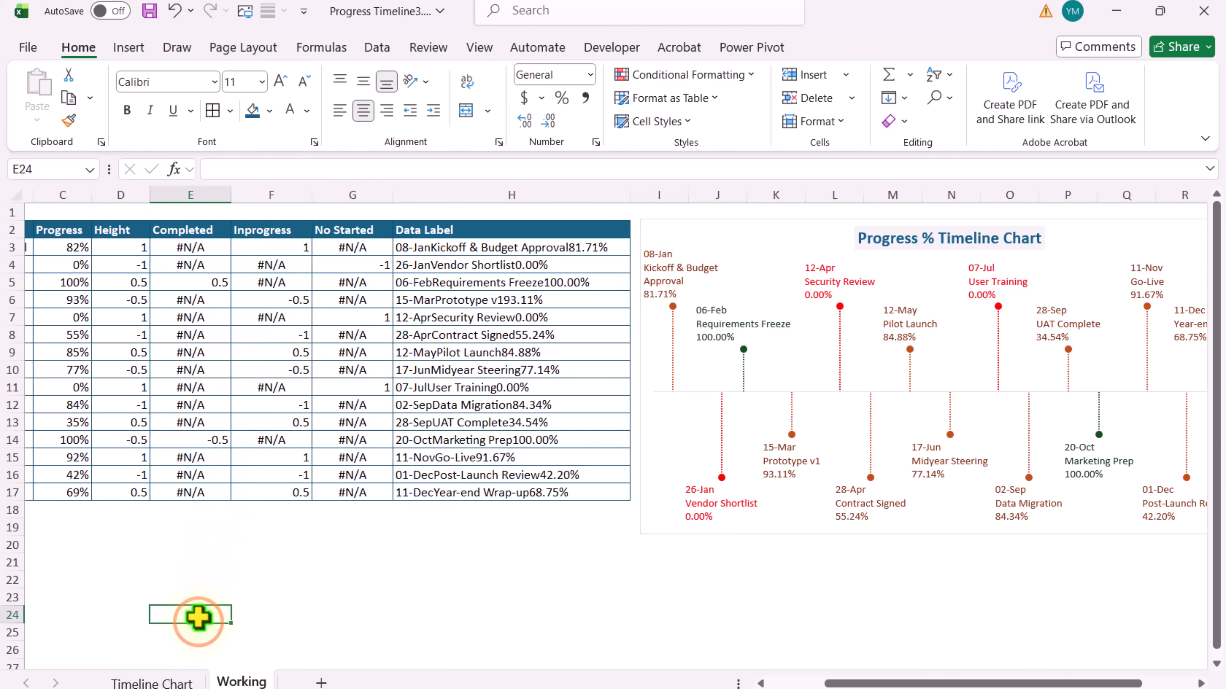
click(182, 211)
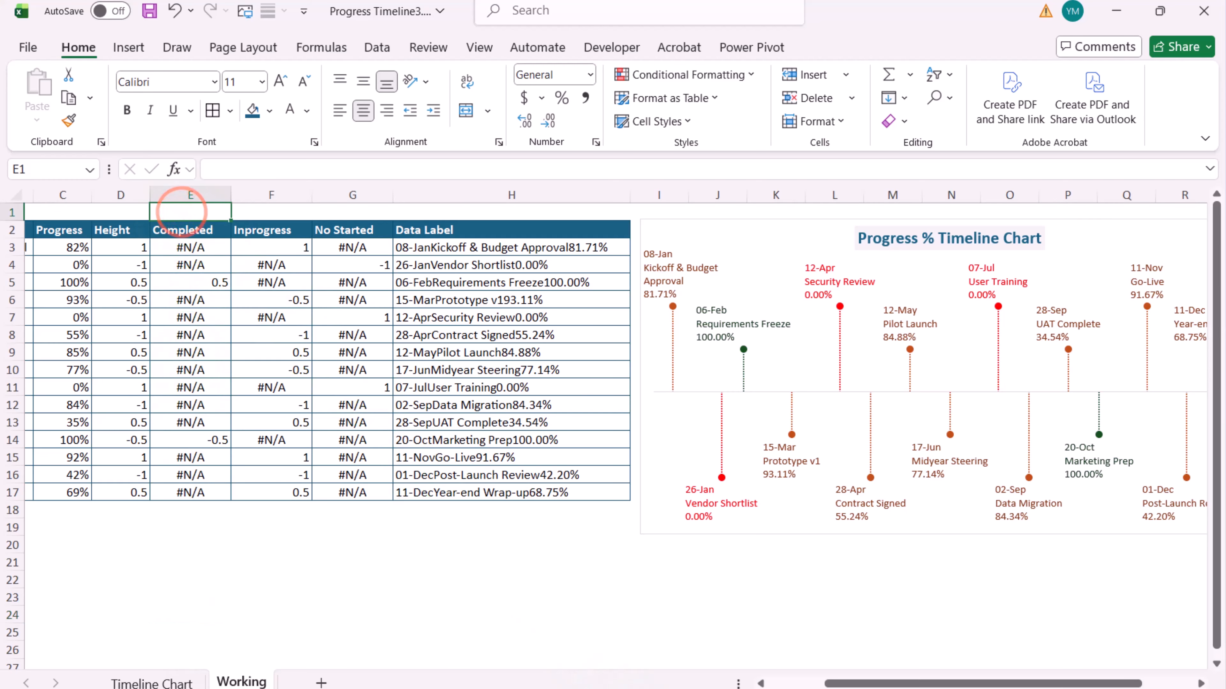
text(=)
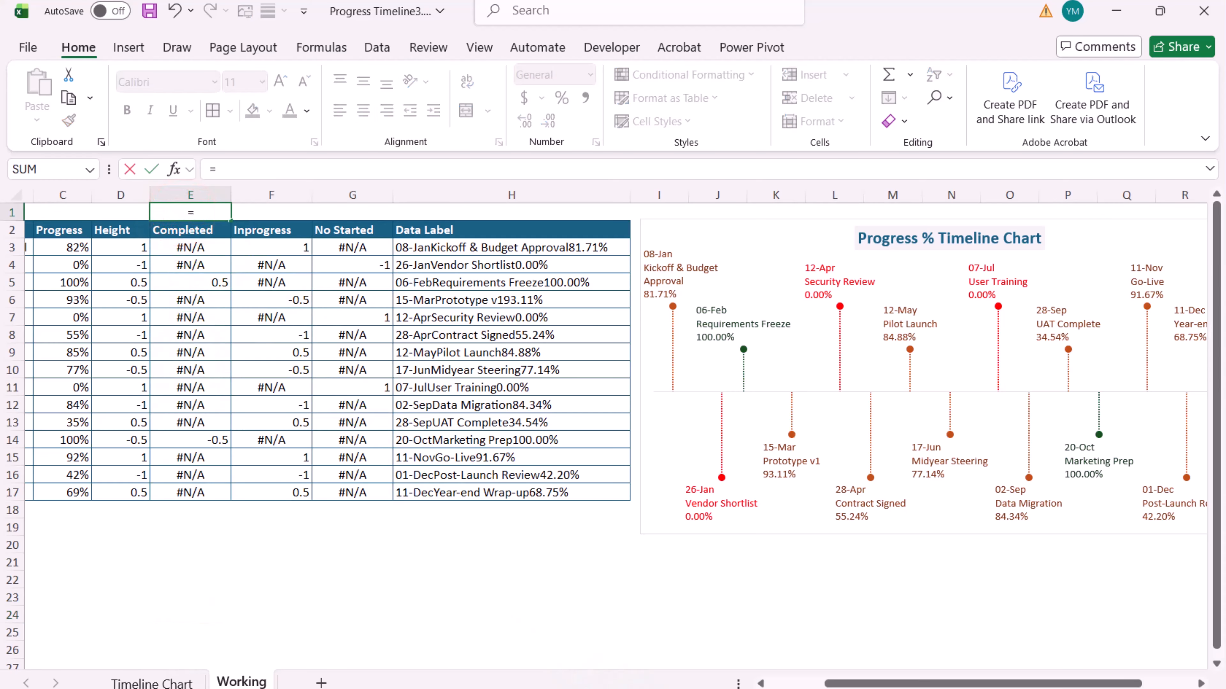
text(isnumber()
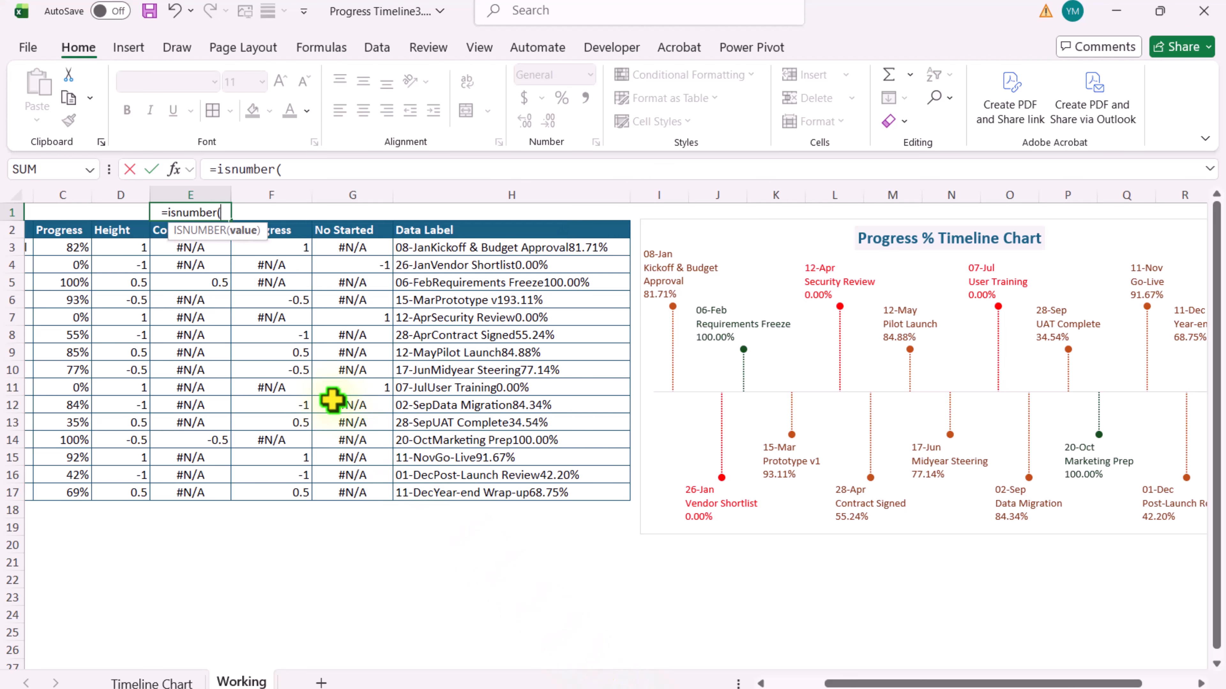
drag(181, 247, 189, 488)
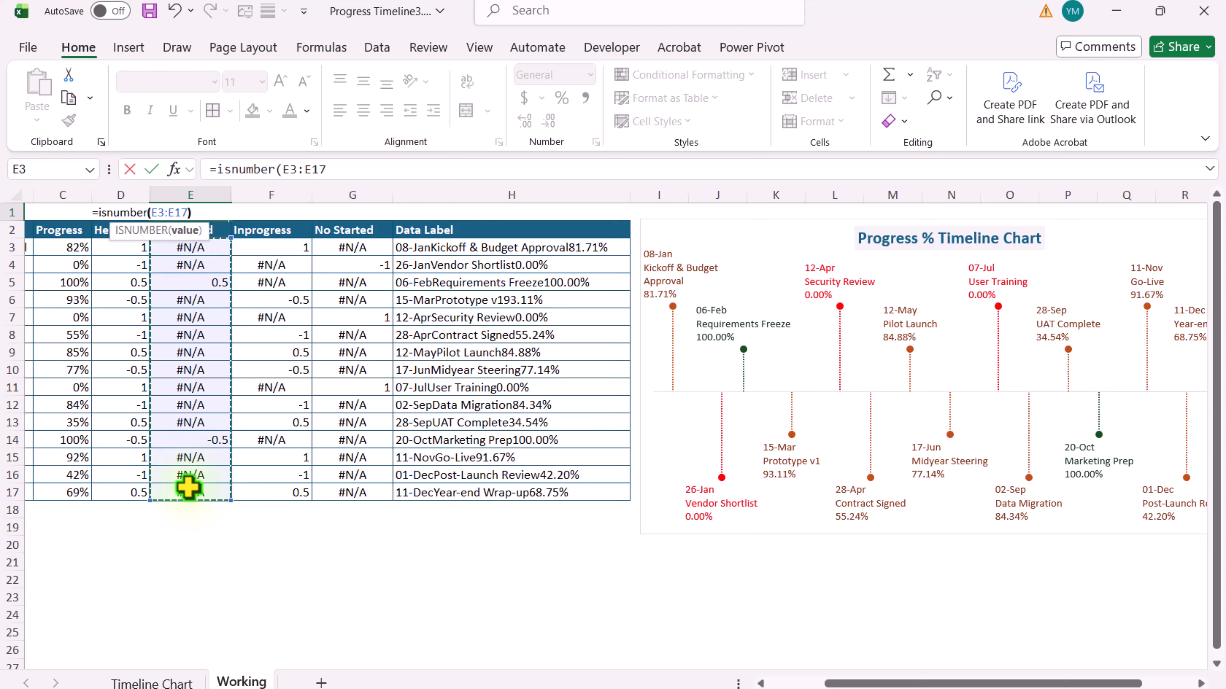
text())
drag(342, 164, 215, 174)
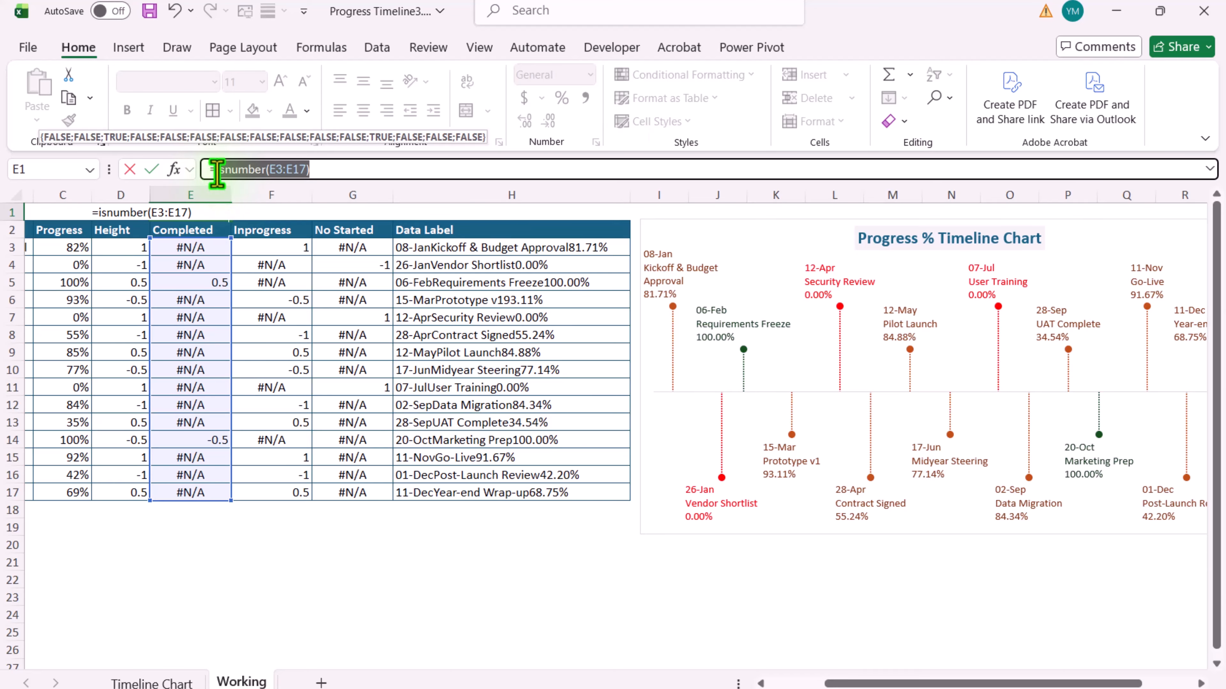
click(218, 170)
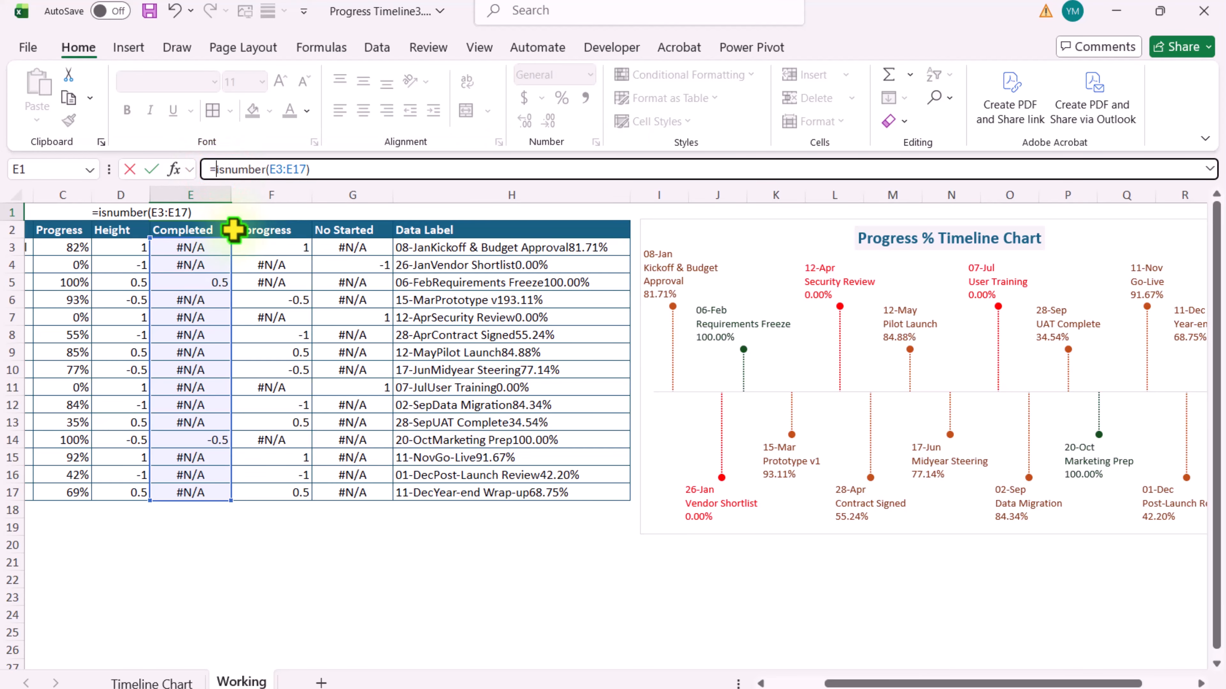
Complete the E1 formula as =SUM(--(ISNUMBER(E3:E17))) and fill it across to G1
text(Sum()
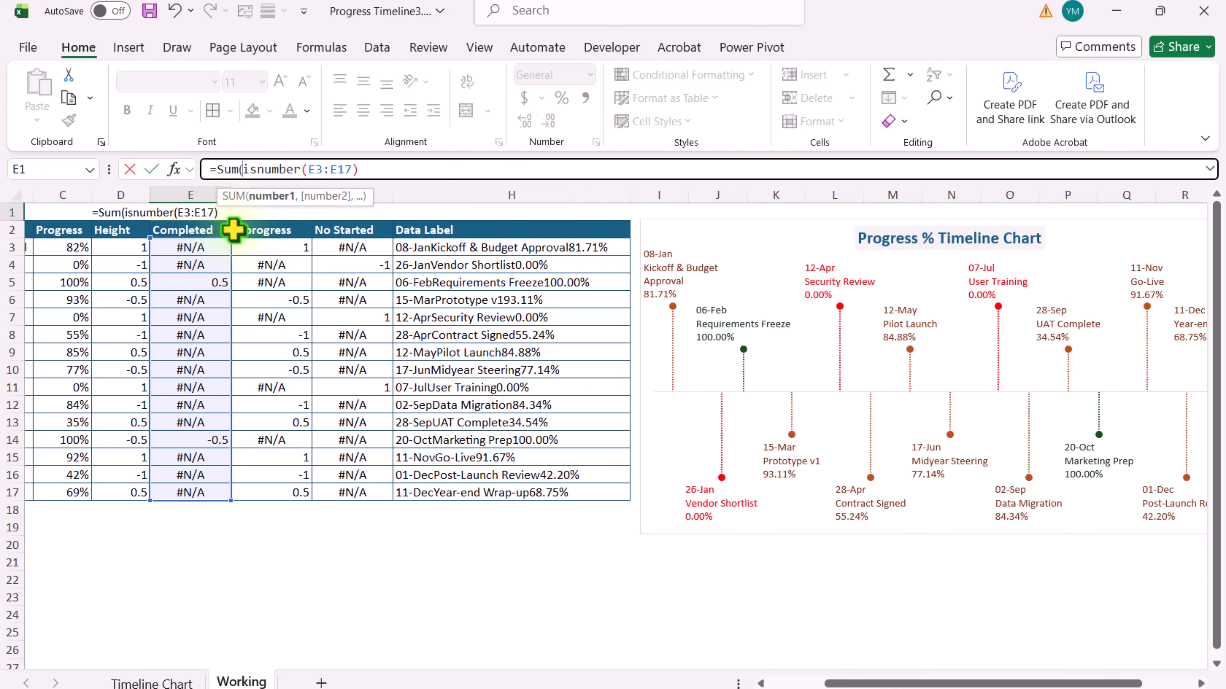
text(--)
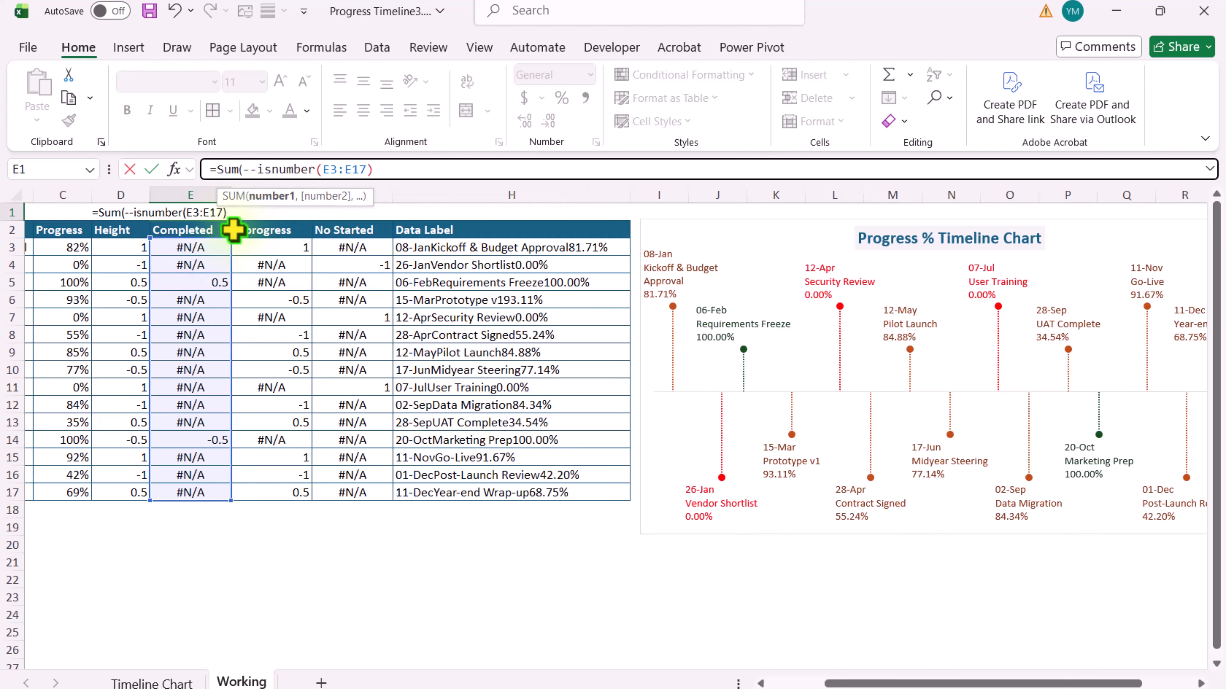
text(()
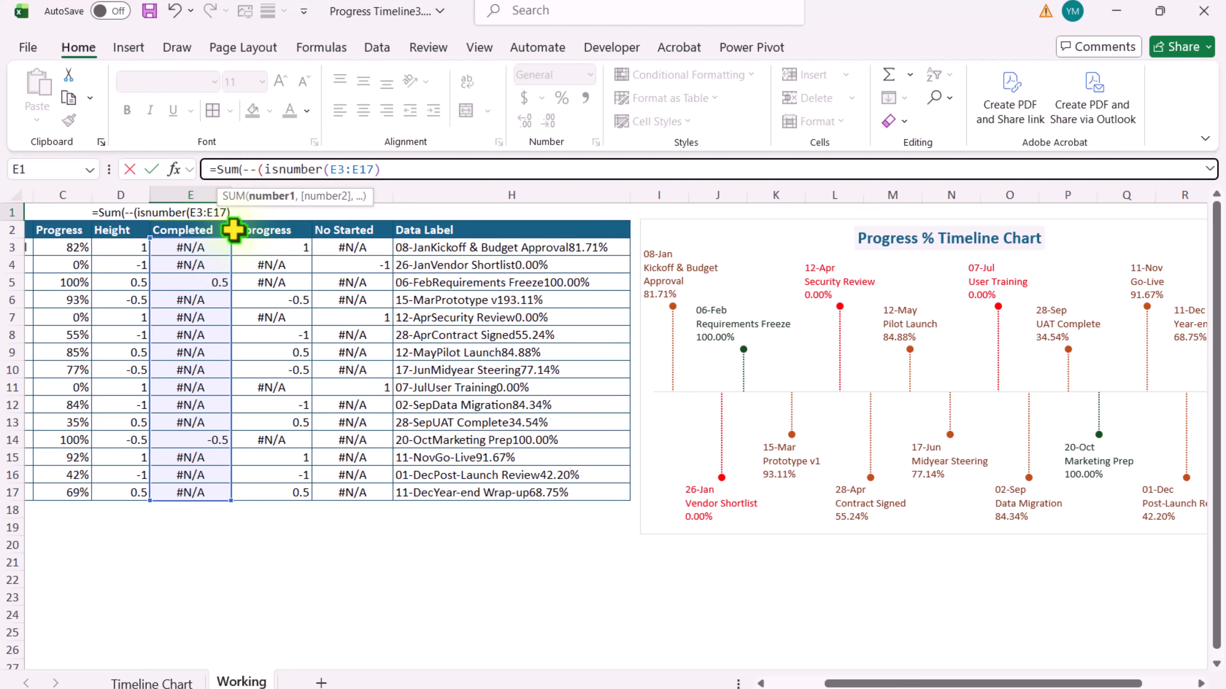
key(Right)
key(Right)
key(Right)
key(Right)
key(Right)
key(Right)
key(Right)
key(Right)
key(Right)
key(Right)
key(Return)
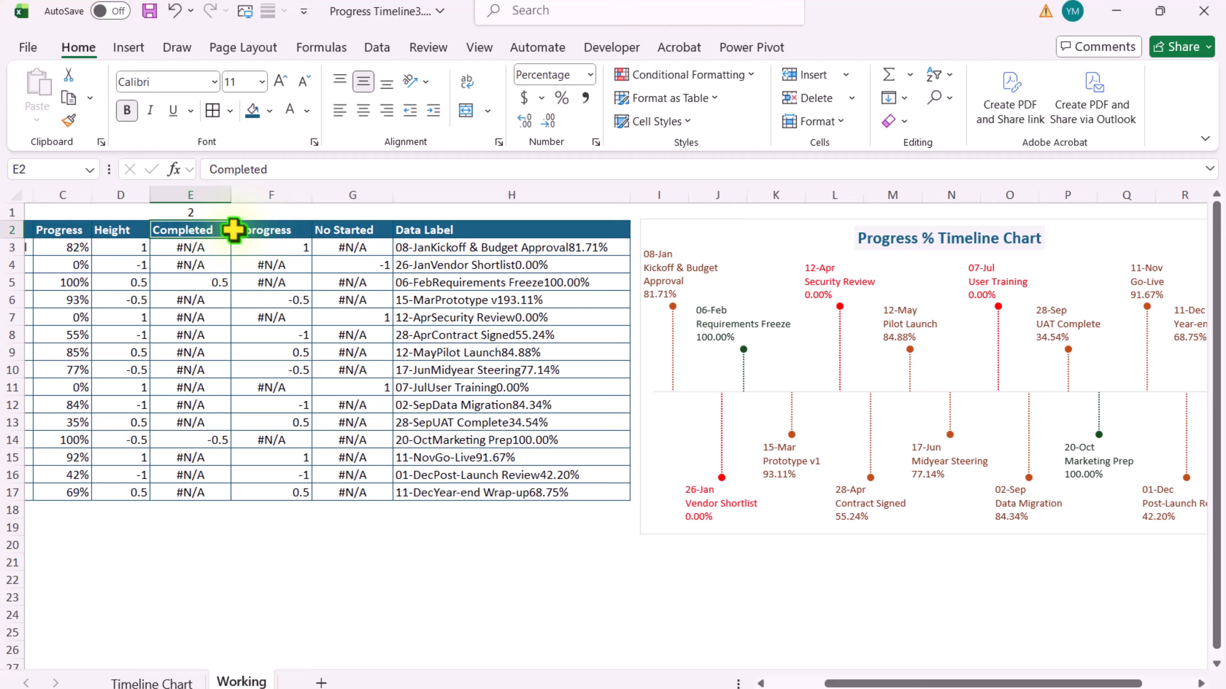
key(Up)
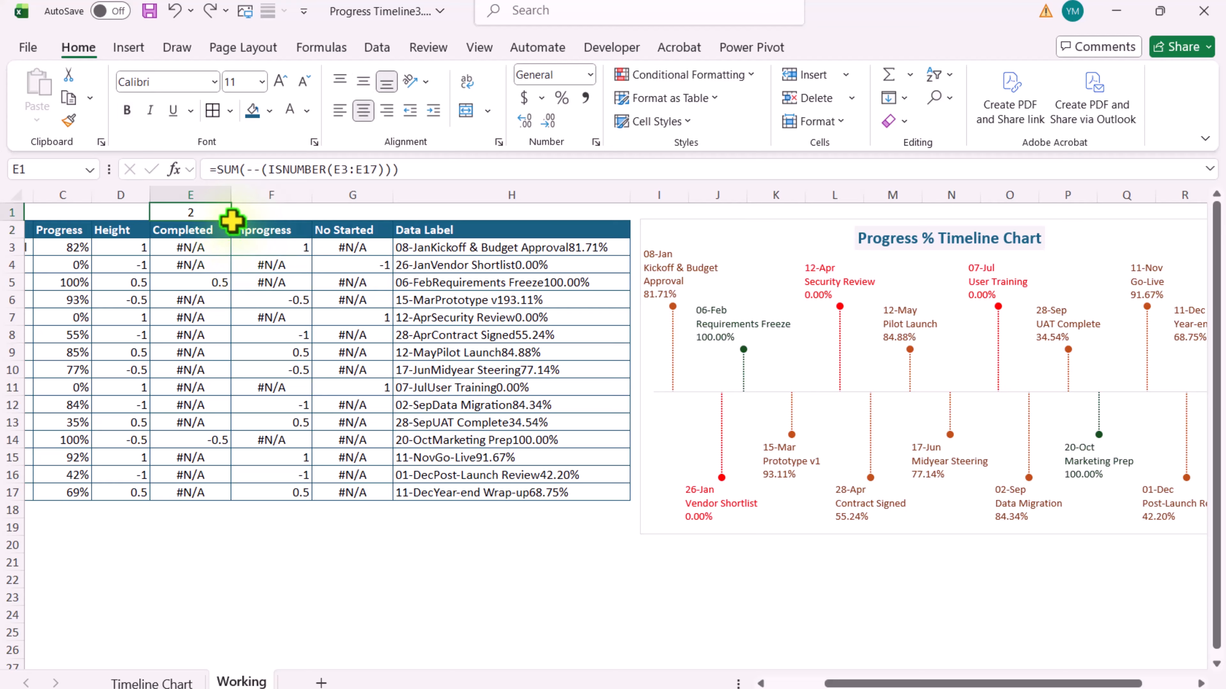
drag(235, 223, 355, 219)
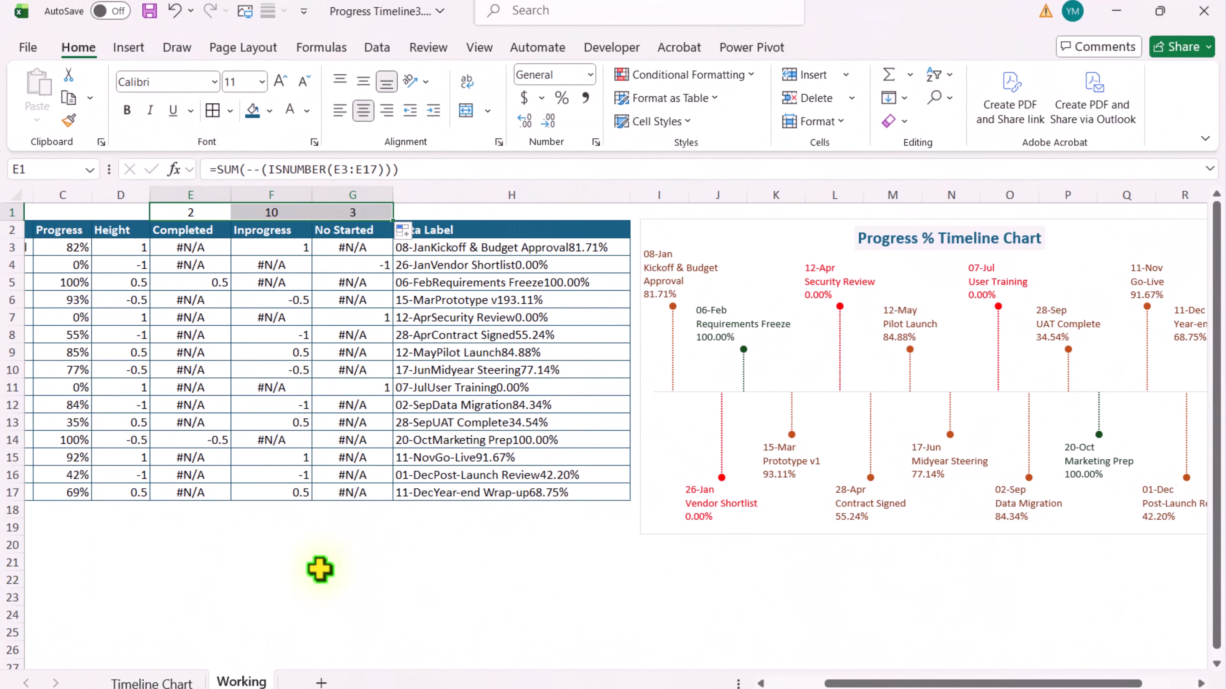
Insert an empty pie chart from a blank cell outside the table and open its data source settings
click(319, 566)
click(136, 48)
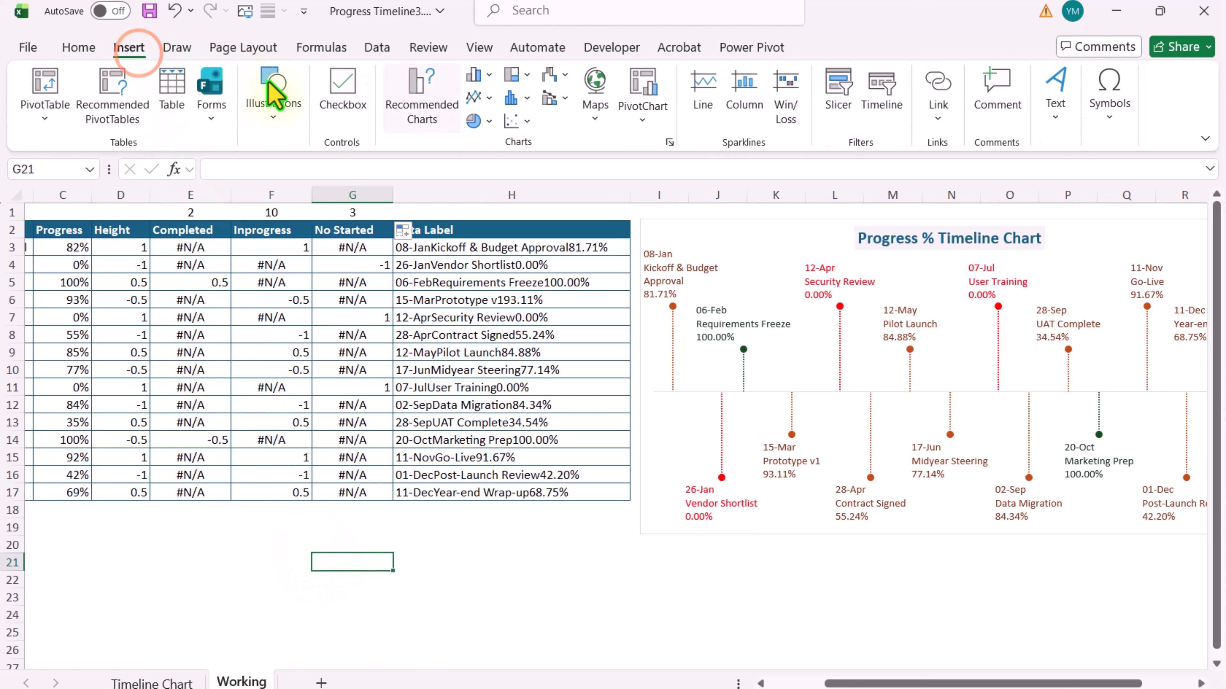
click(475, 121)
click(488, 190)
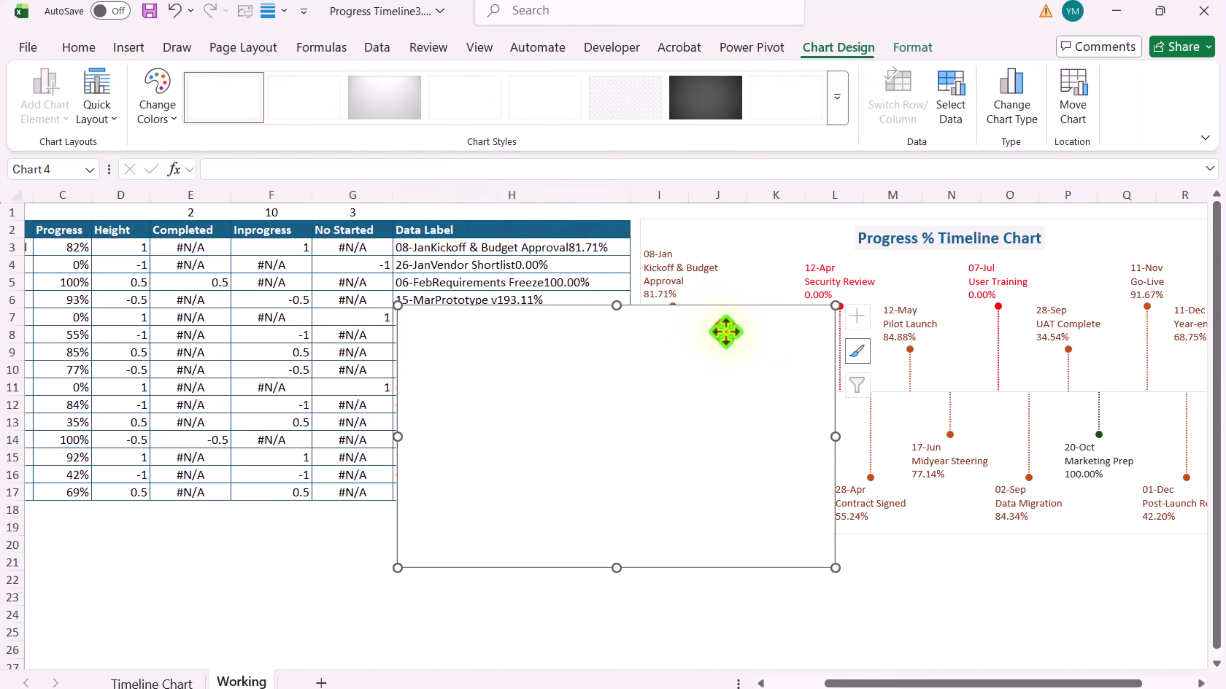
click(948, 99)
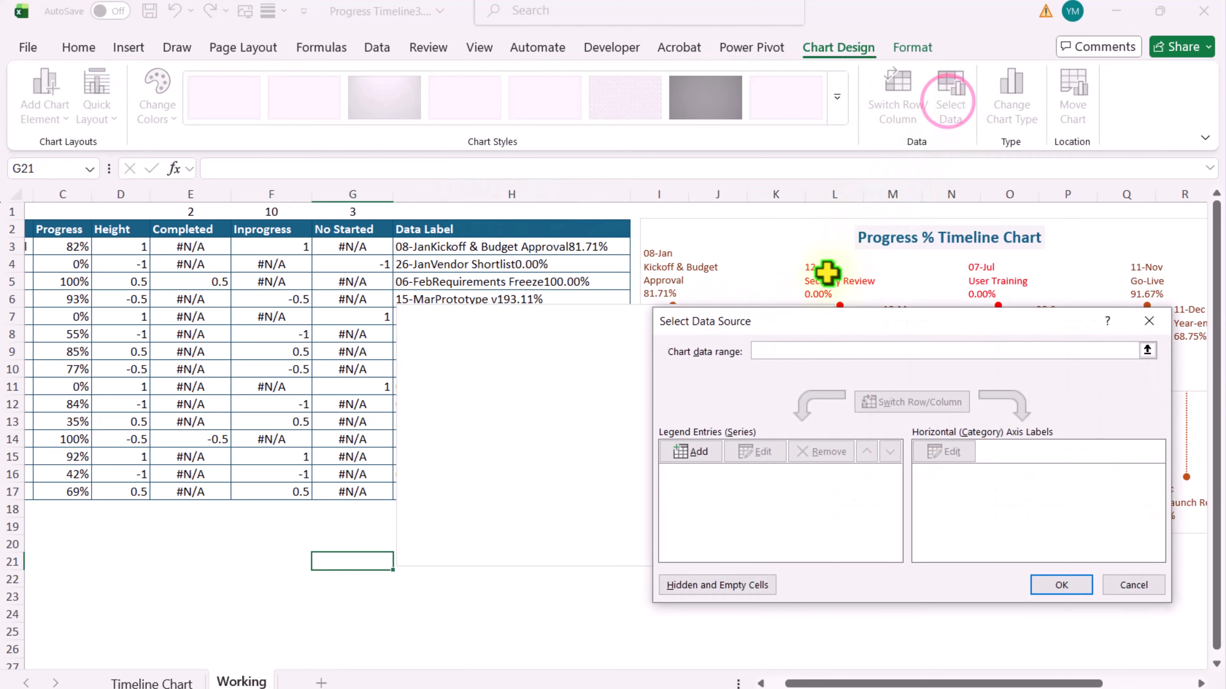
Add a series named "Pie Progress" to the pie chart with the values from Working cells E1:G1
click(703, 452)
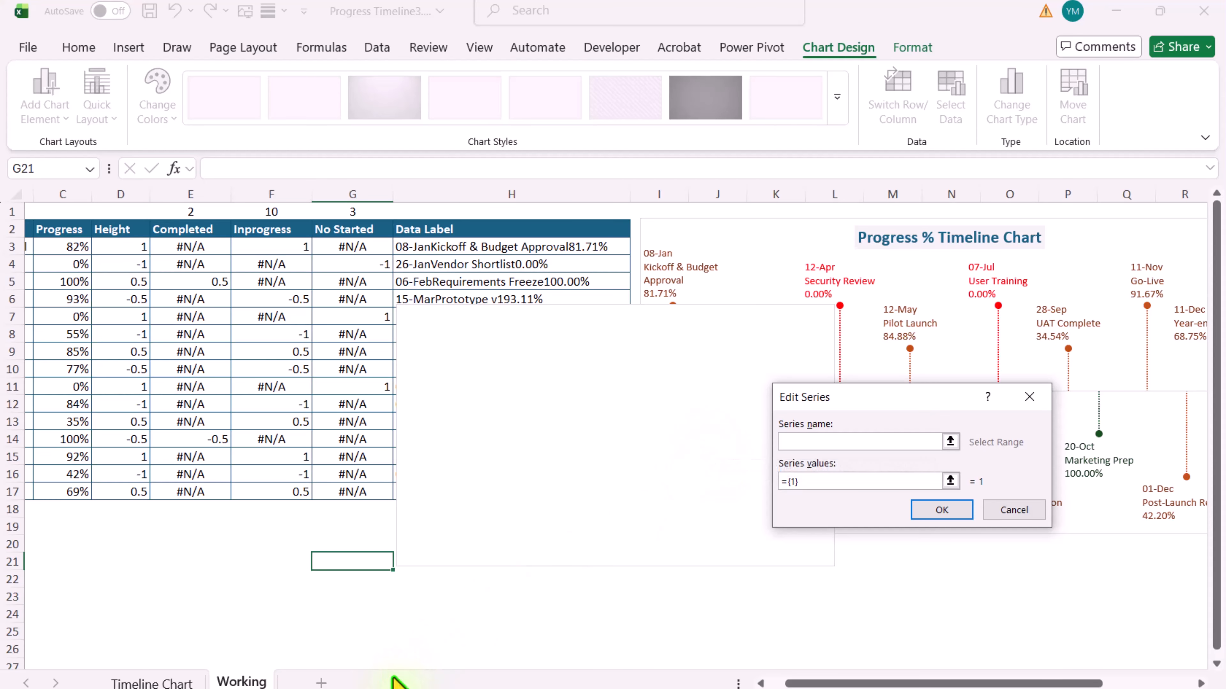
text(Pie Progress)
click(815, 481)
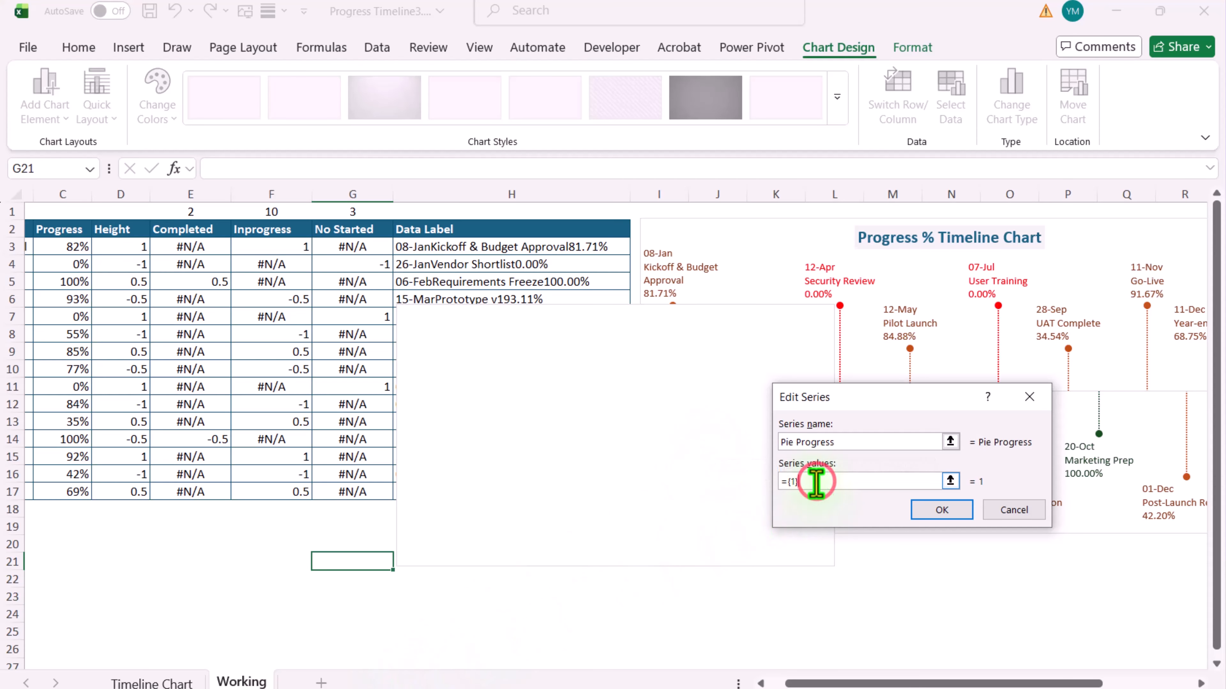
key(BackSpace)
key(BackSpace)
key(BackSpace)
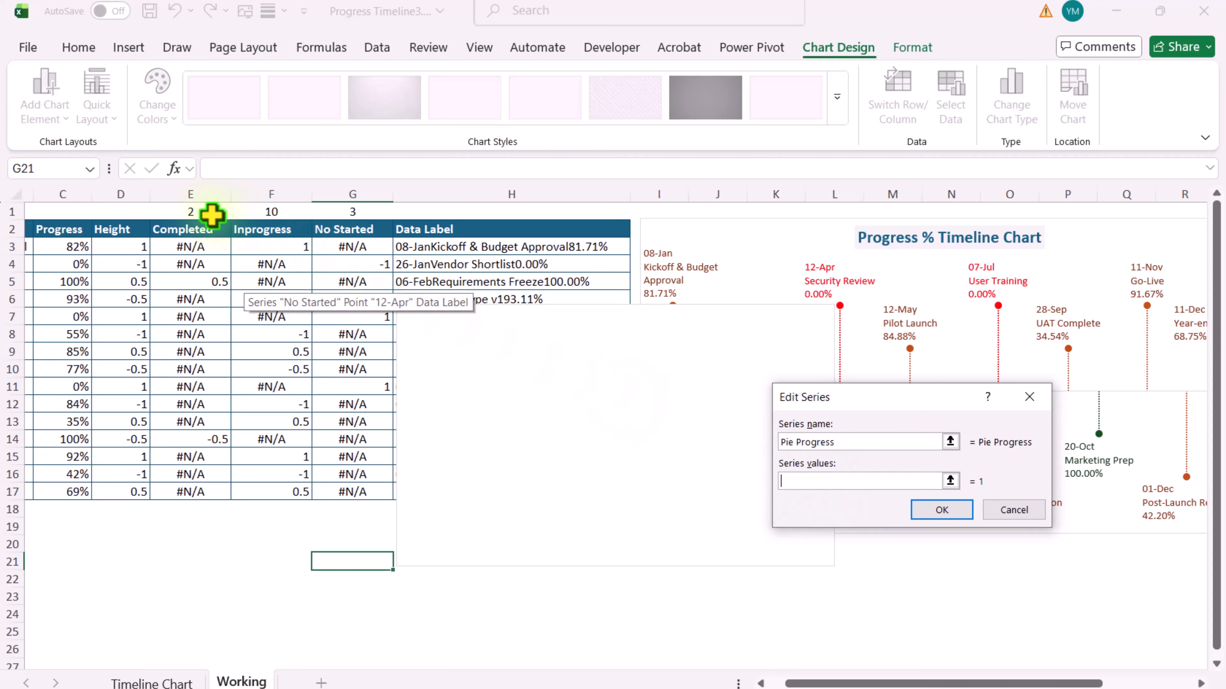
click(202, 210)
drag(202, 211, 338, 209)
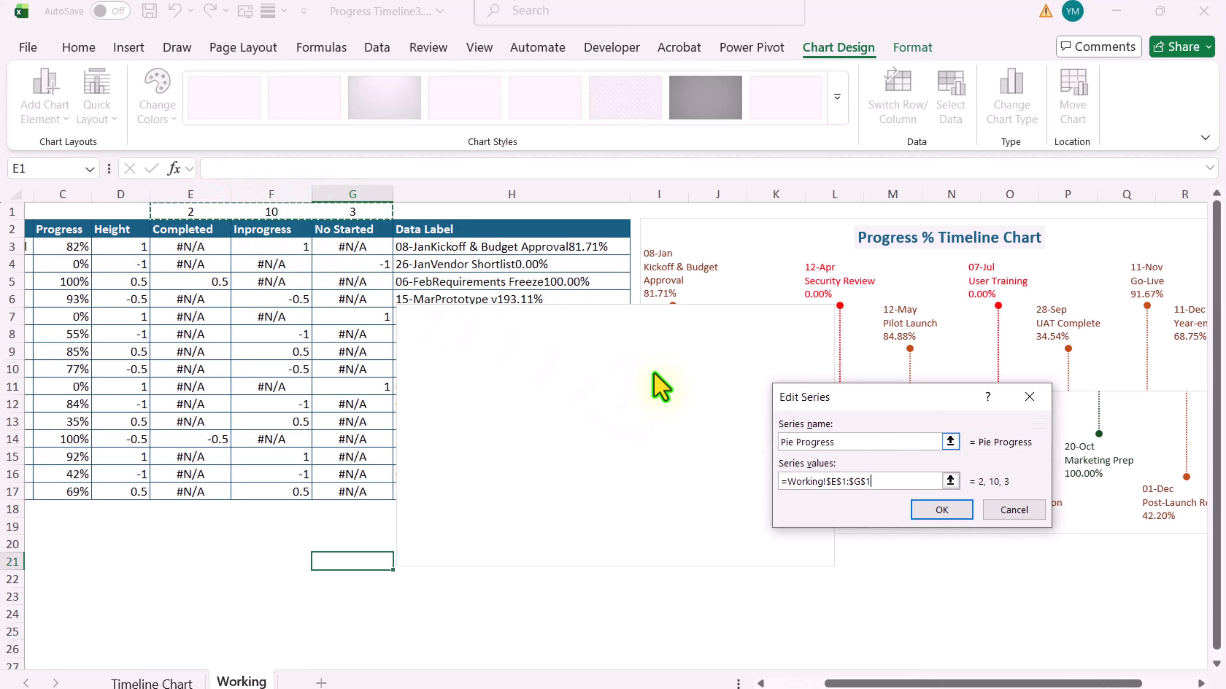
click(941, 511)
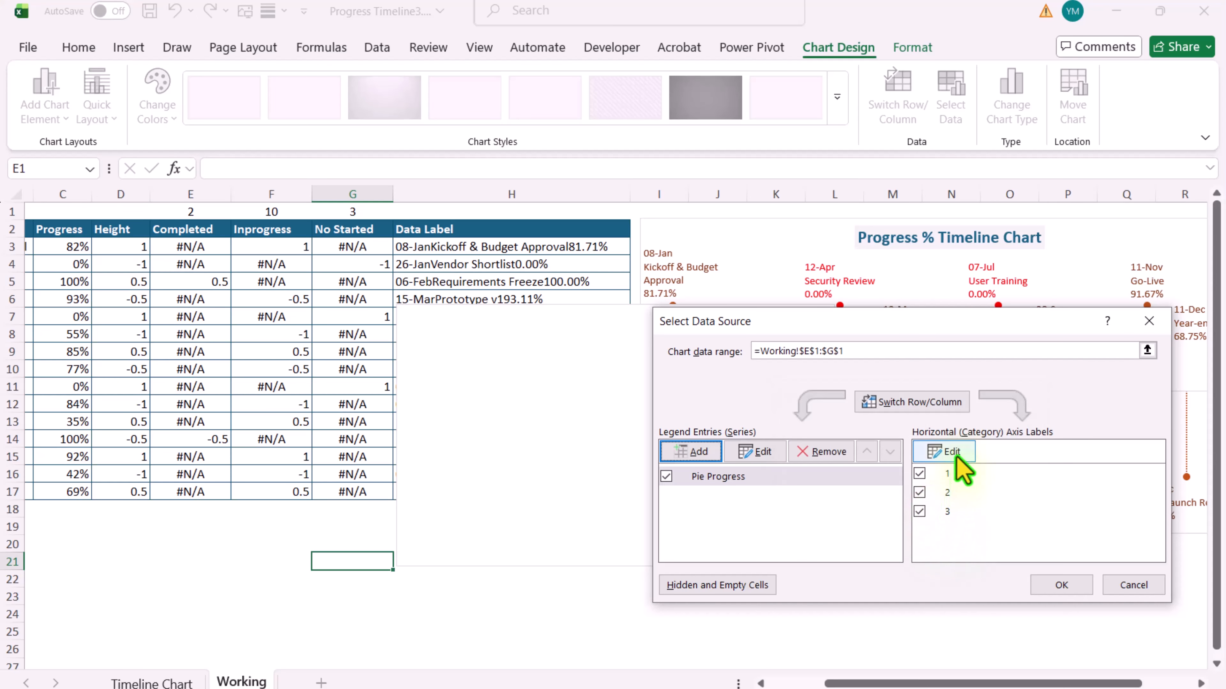
Set the pie chart's category labels to Working cells E2:G2 and apply the data source changes
click(944, 452)
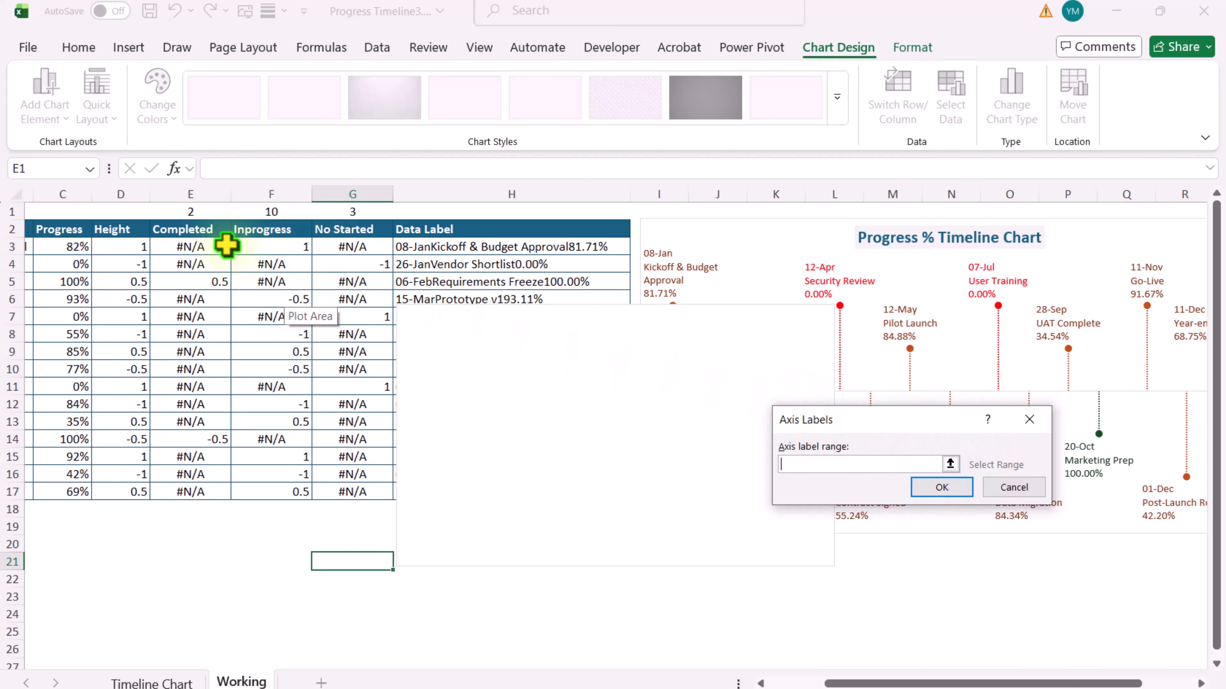
drag(177, 229, 333, 228)
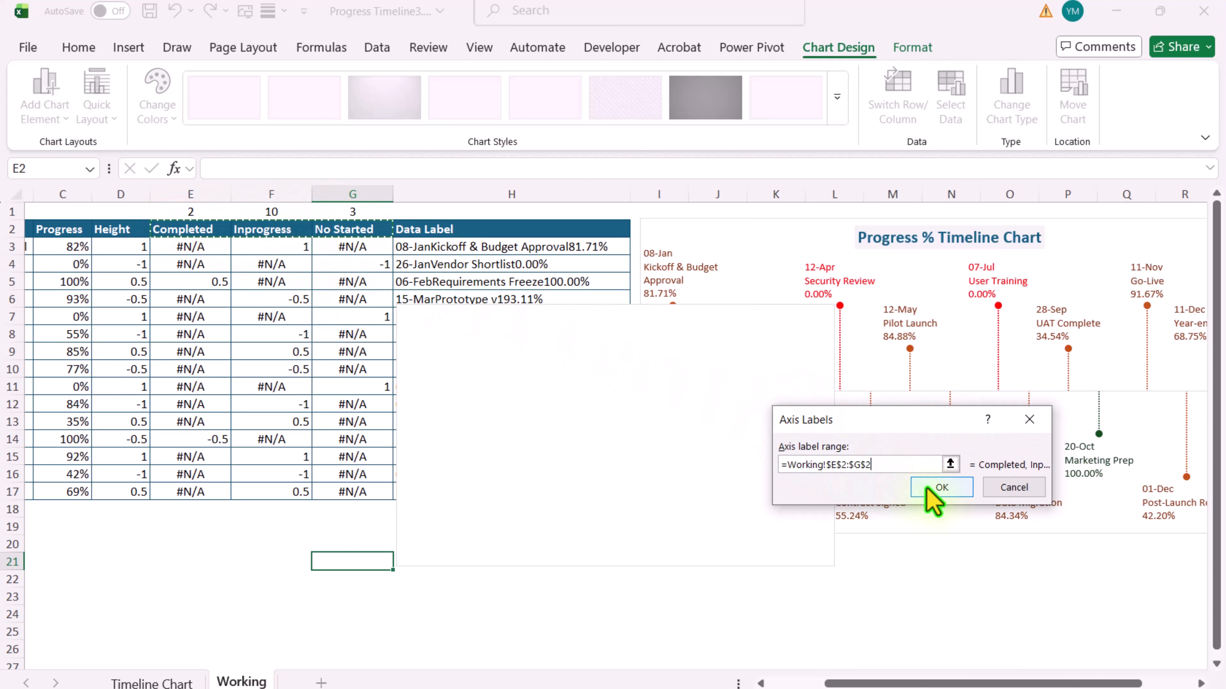
click(933, 490)
click(1060, 584)
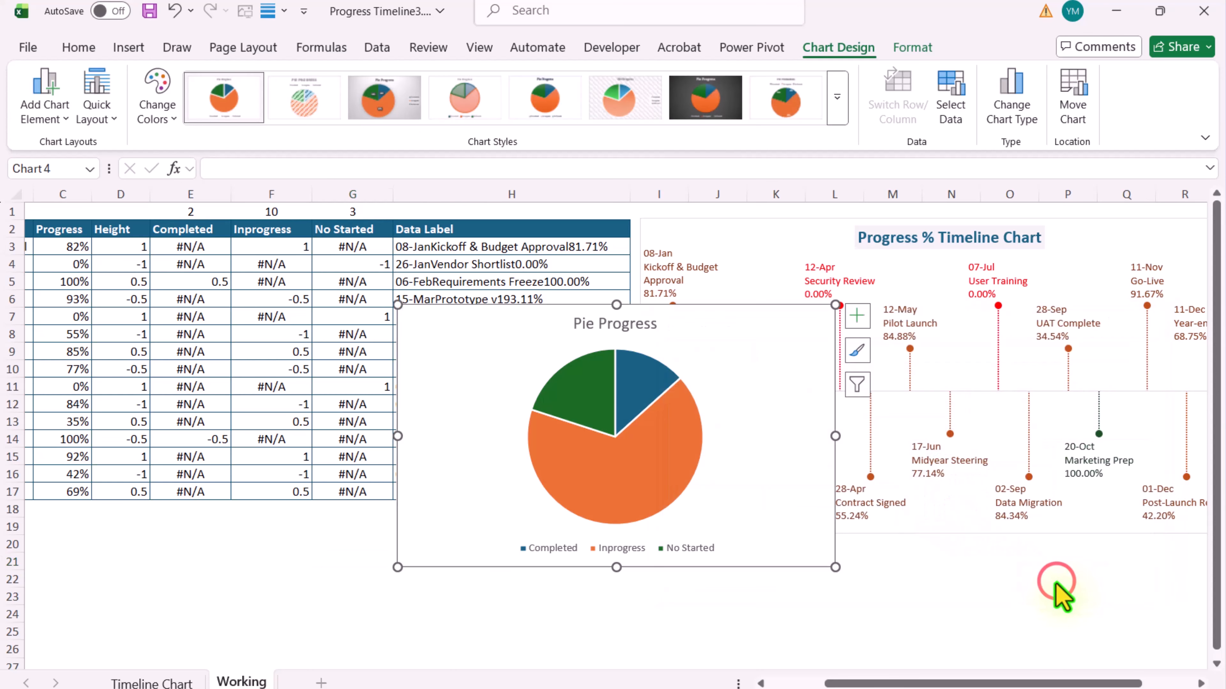
click(538, 611)
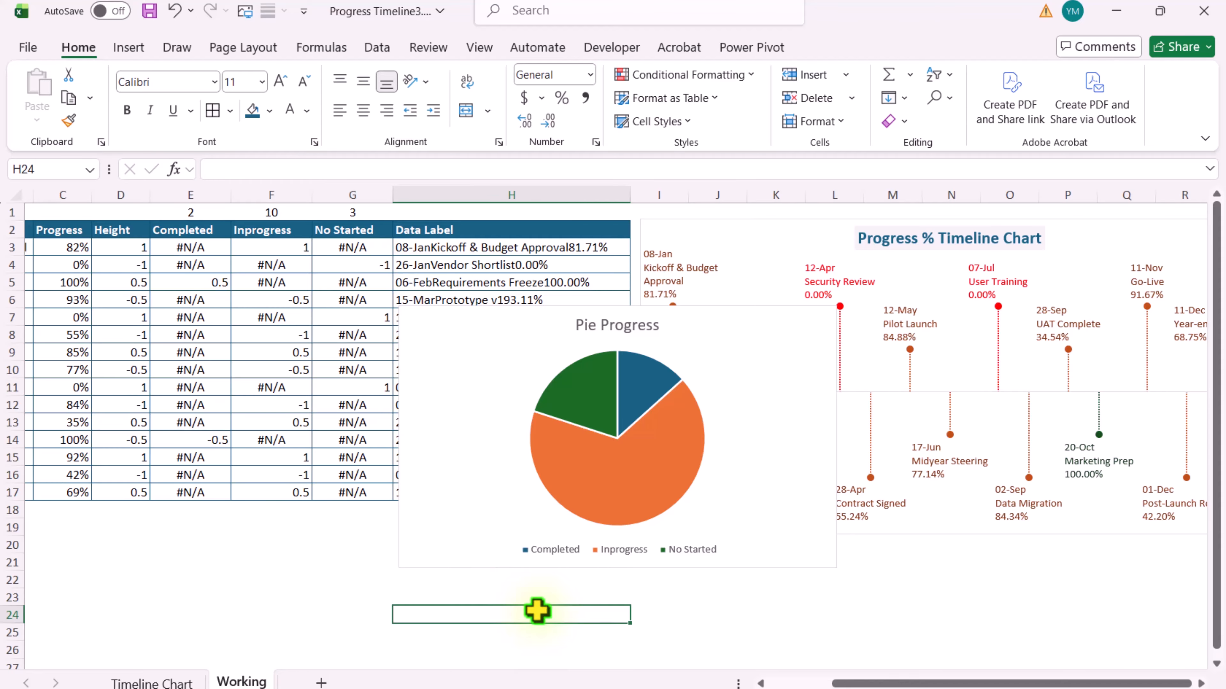
Recolour the pie slices to match the timeline statuses: dark green for Completed and red for No Started
click(758, 334)
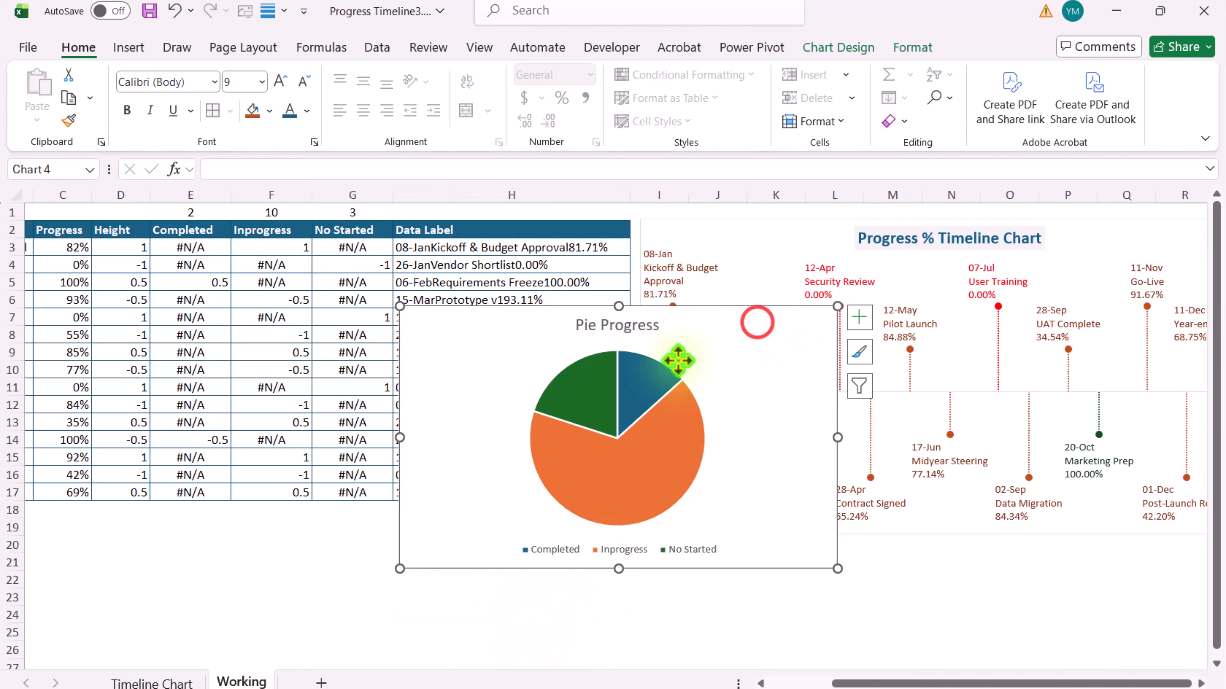
click(662, 382)
click(638, 381)
click(912, 47)
click(544, 75)
click(638, 377)
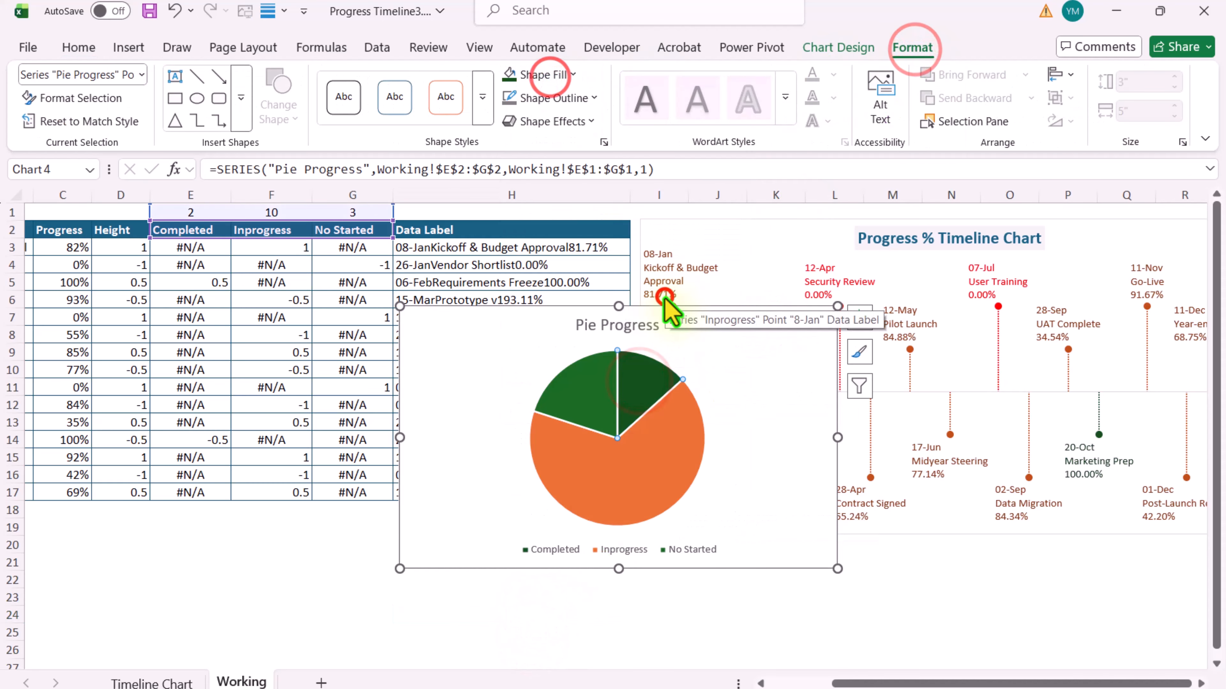
click(557, 397)
click(541, 76)
click(540, 382)
Add data labels to the pie chart showing value and percentage, positioned at Outside End, and close the formatting pane
double_click(722, 313)
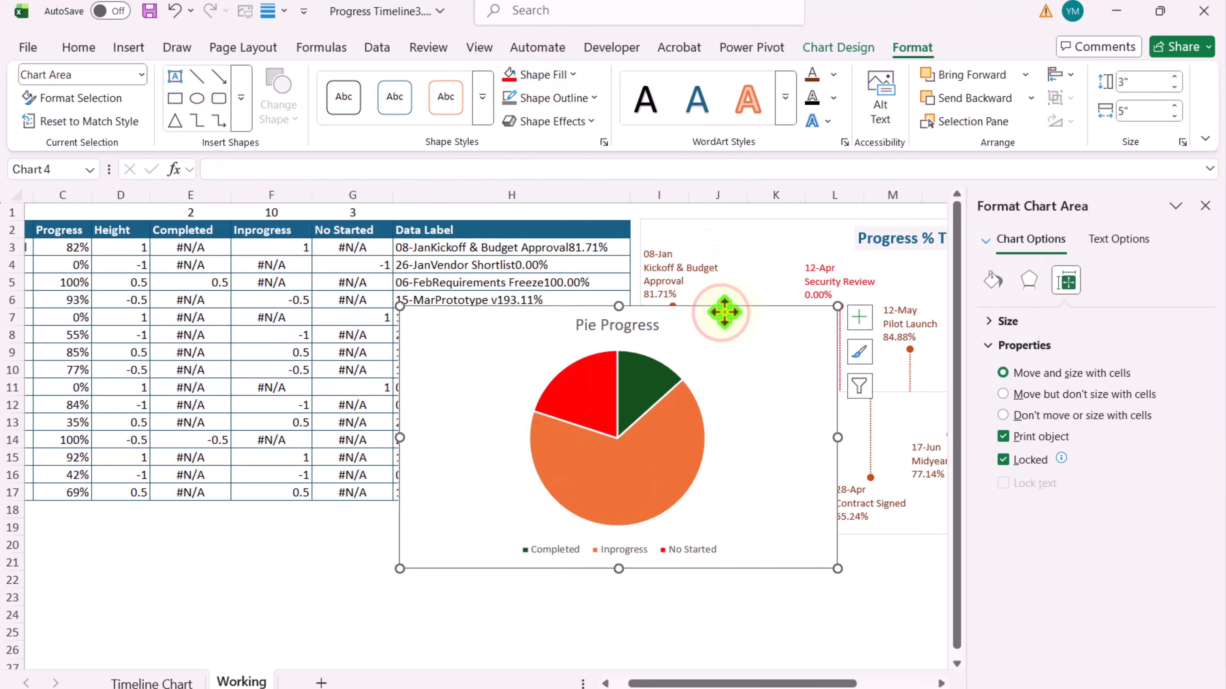
click(858, 317)
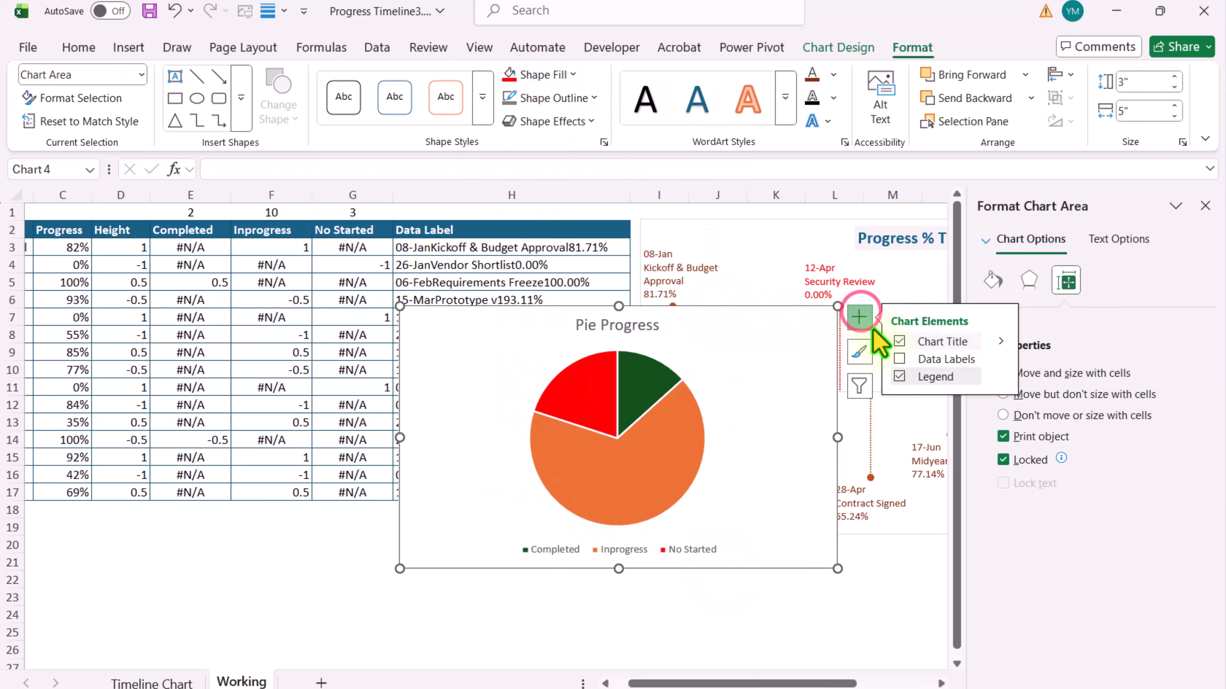
click(899, 359)
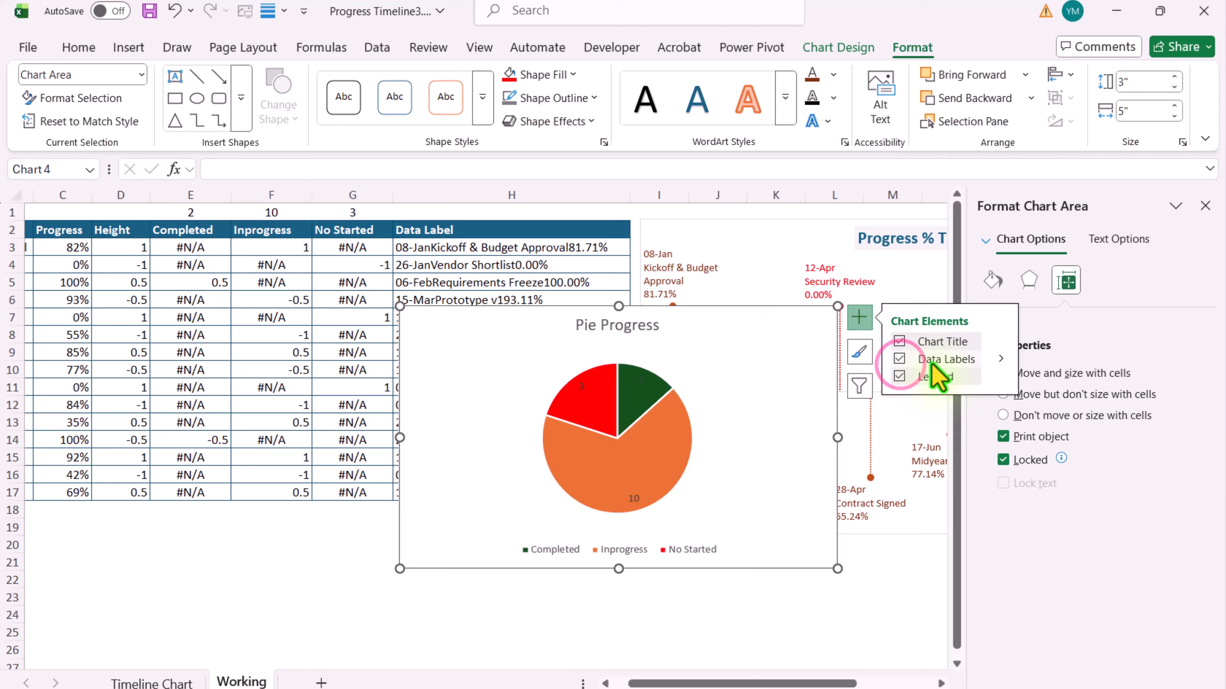
click(1000, 358)
click(1074, 476)
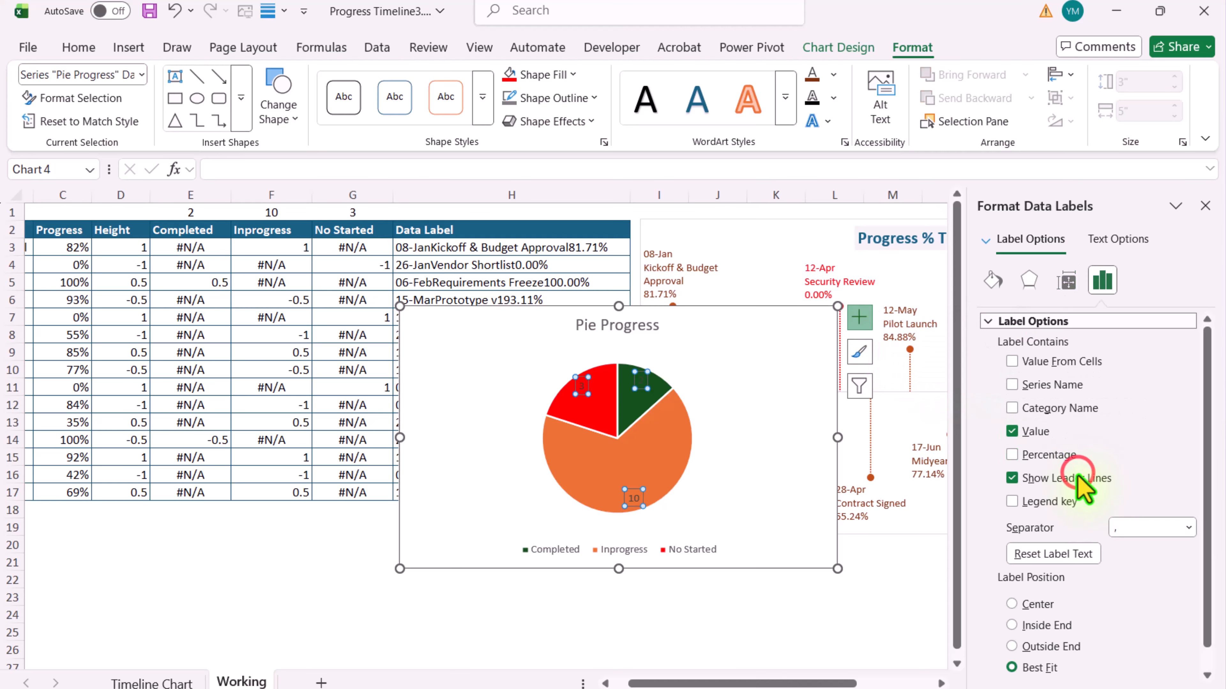
click(1063, 455)
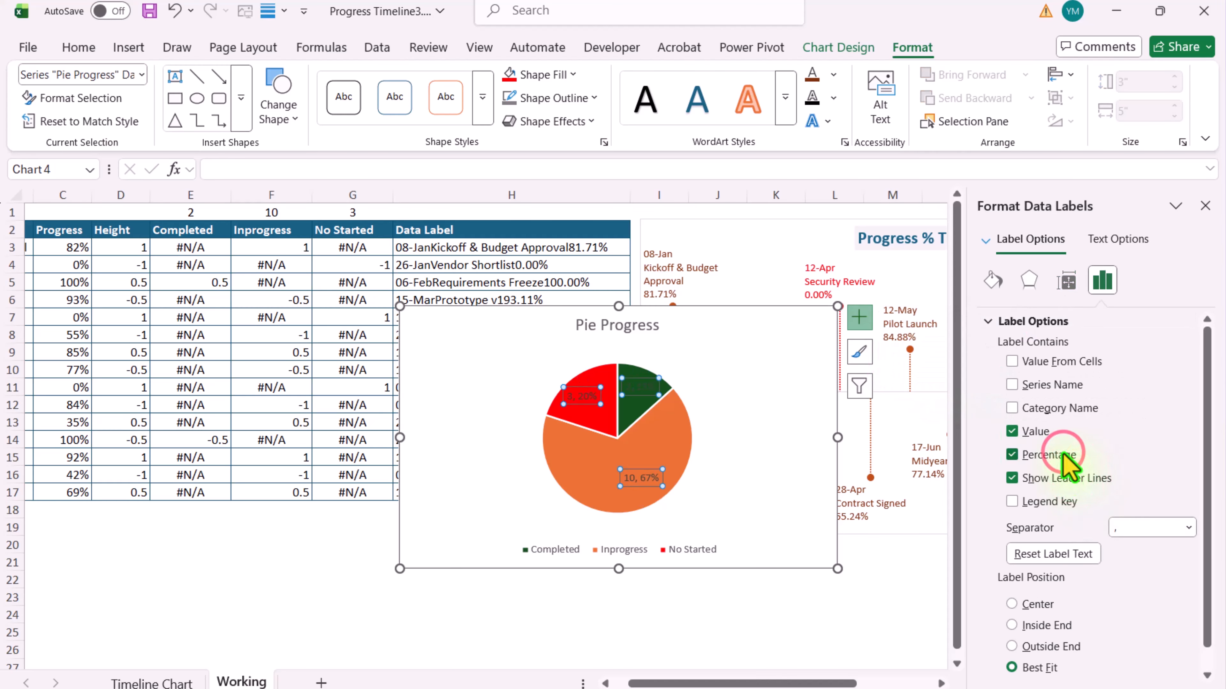
click(1075, 650)
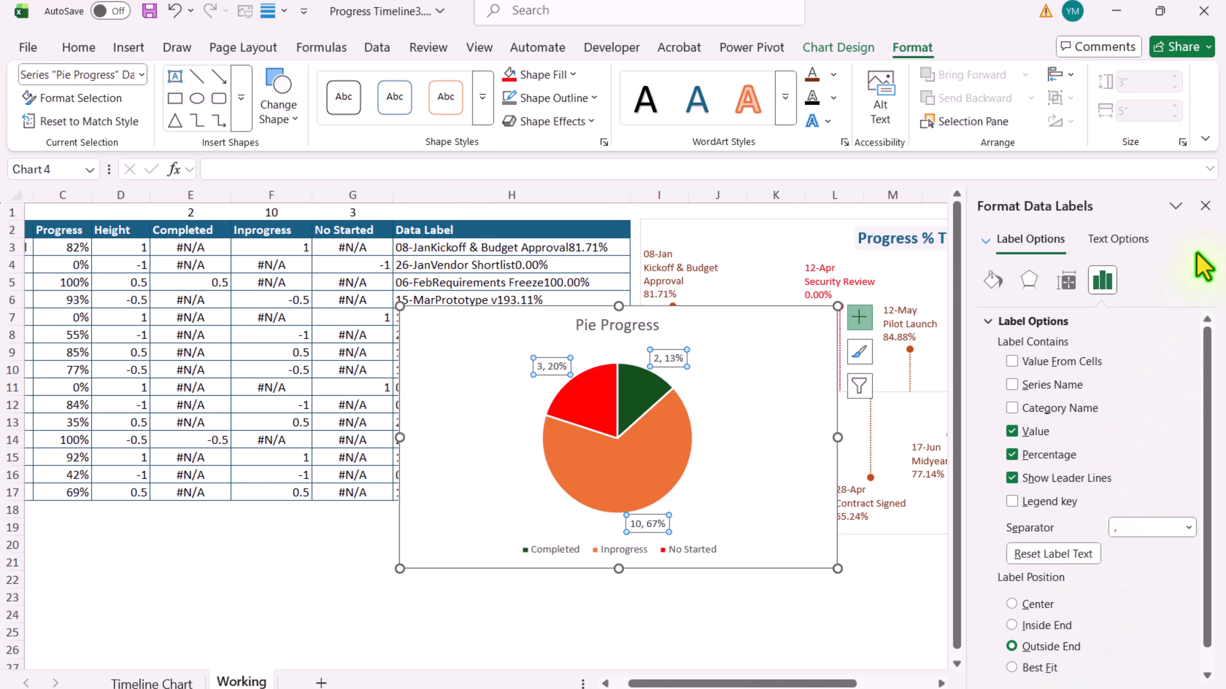
click(1205, 206)
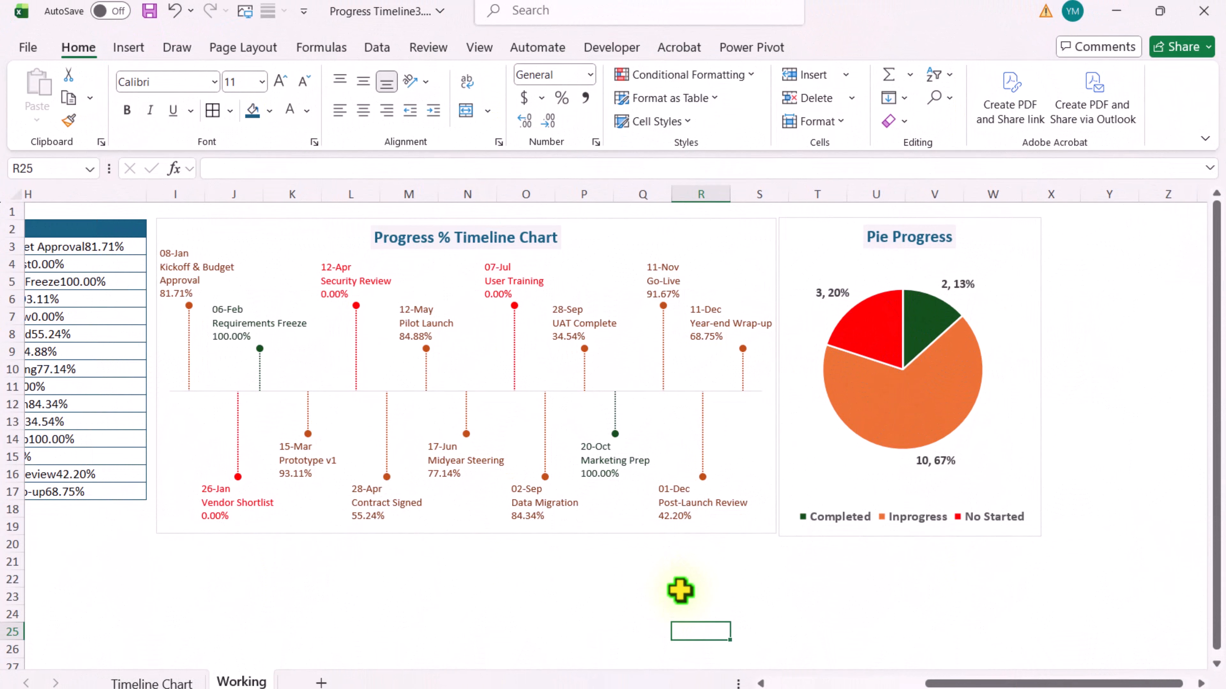
Hide helper columns D through H, from Height to Data Label, on the Working sheet
drag(1178, 683, 1039, 683)
drag(708, 194, 293, 204)
right_click(294, 202)
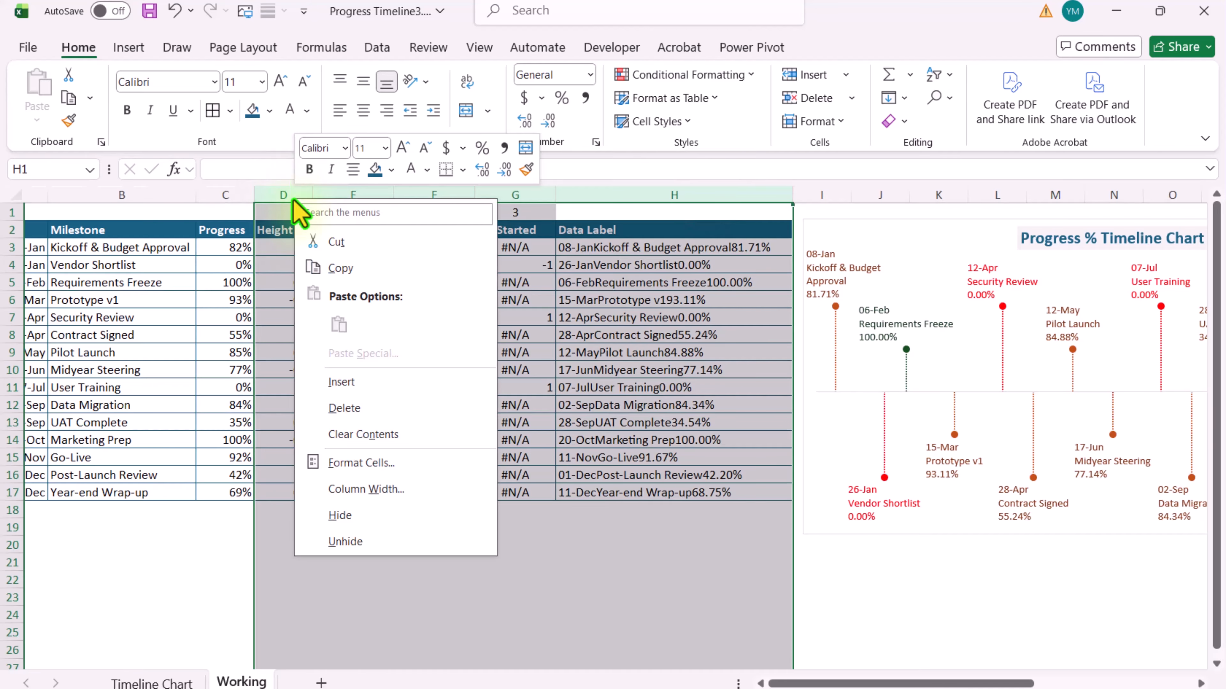
click(350, 514)
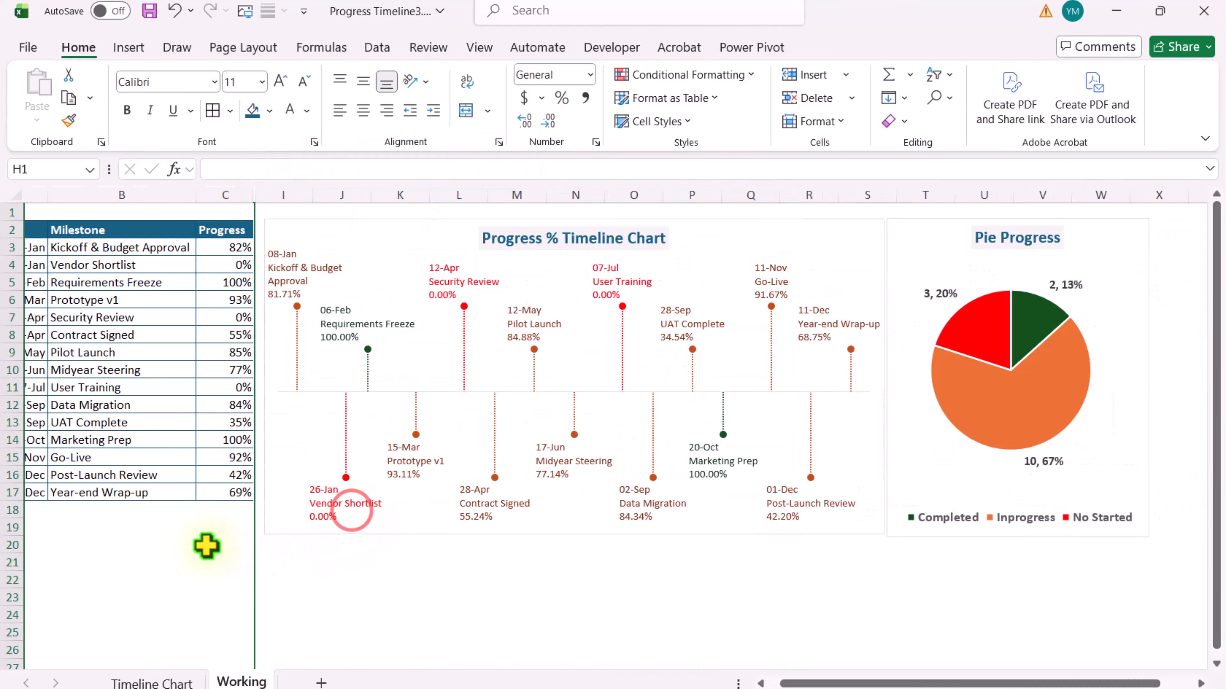
click(206, 546)
Set the Kickoff & Budget Approval progress in C3 to 100% to test the charts
click(215, 251)
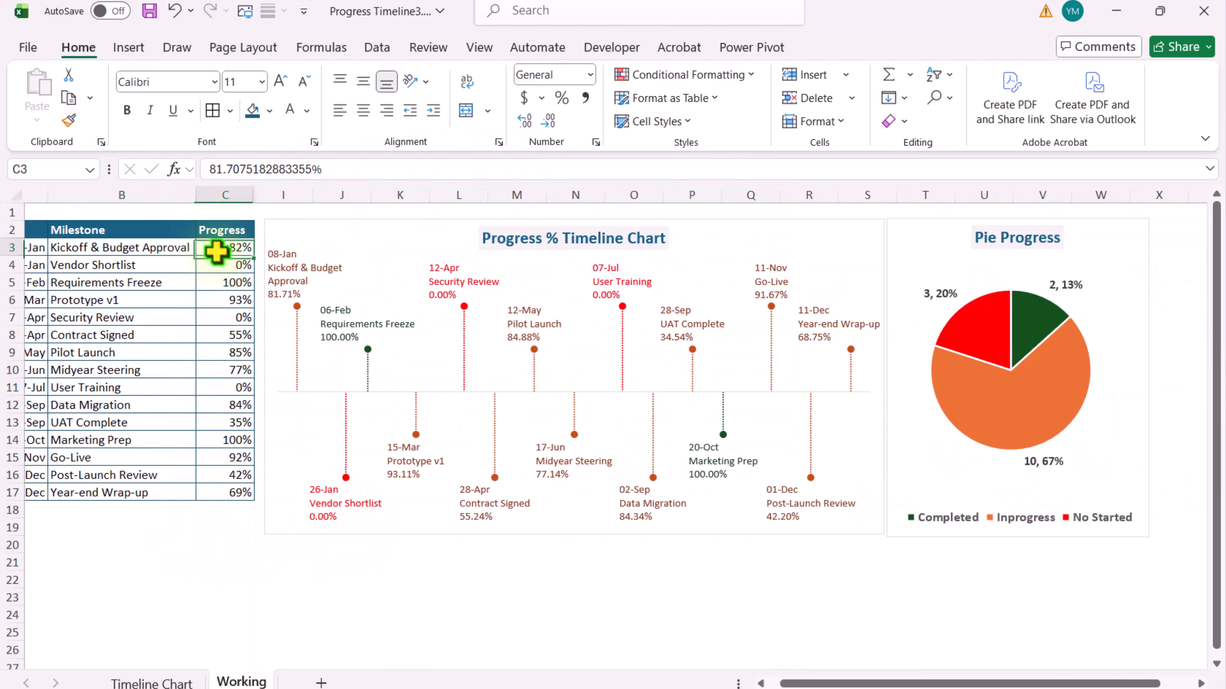
text(100)
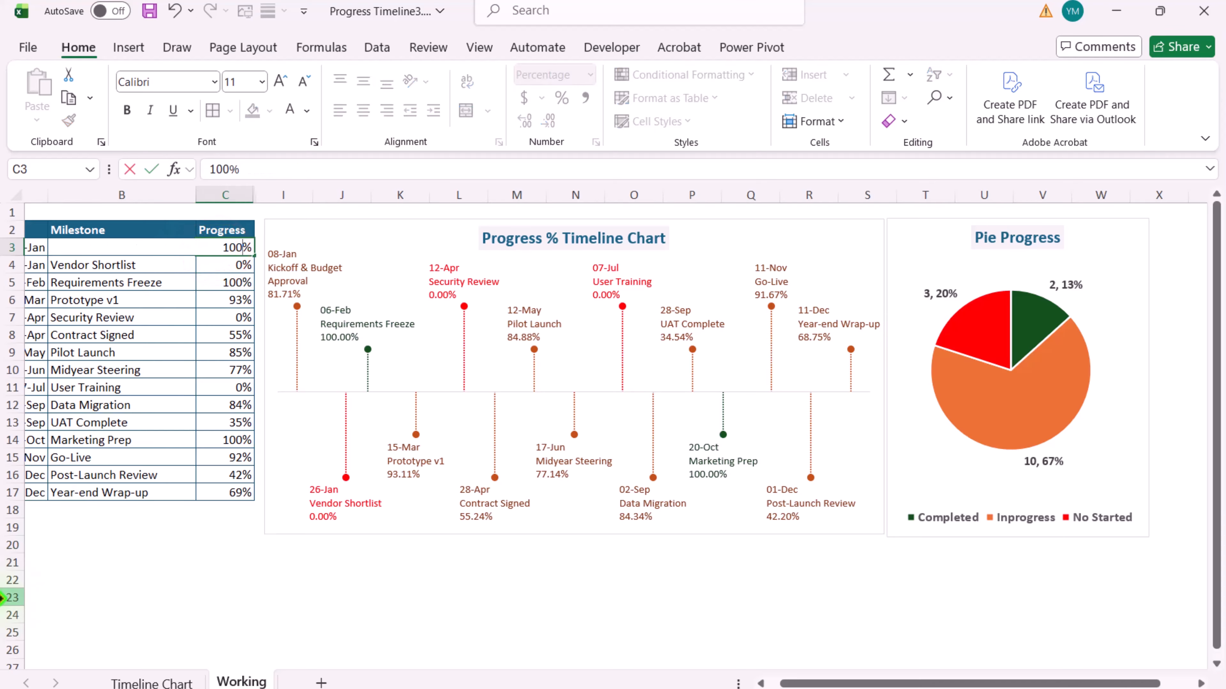
key(Return)
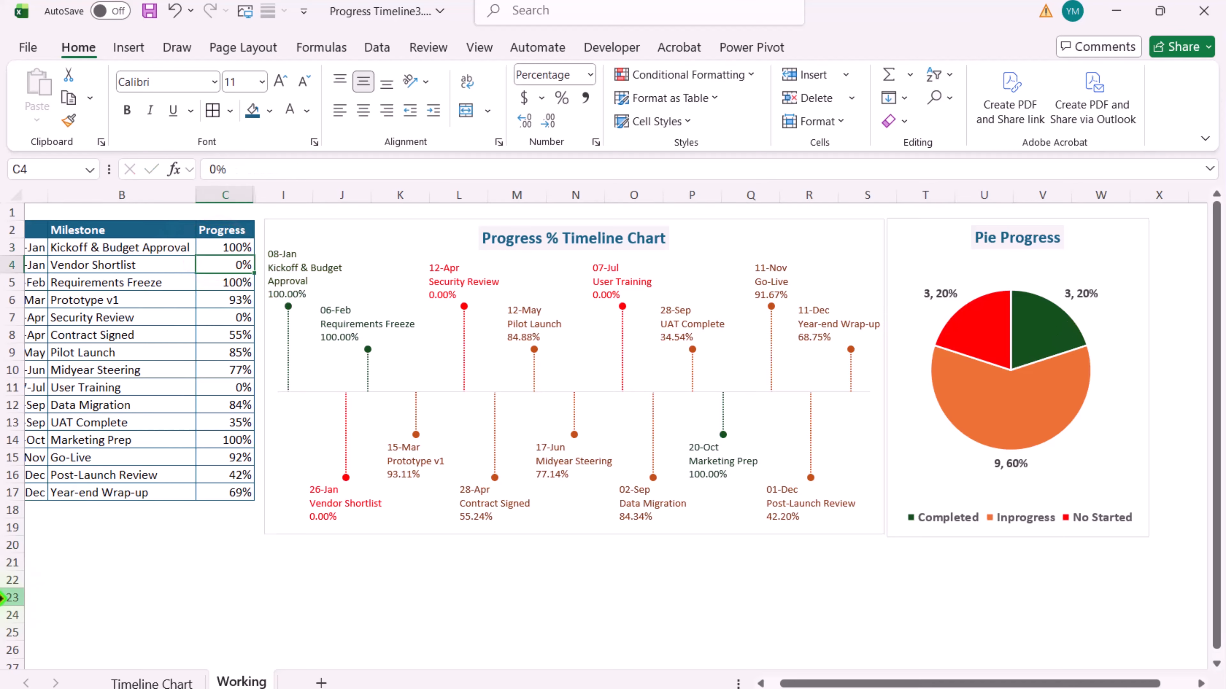